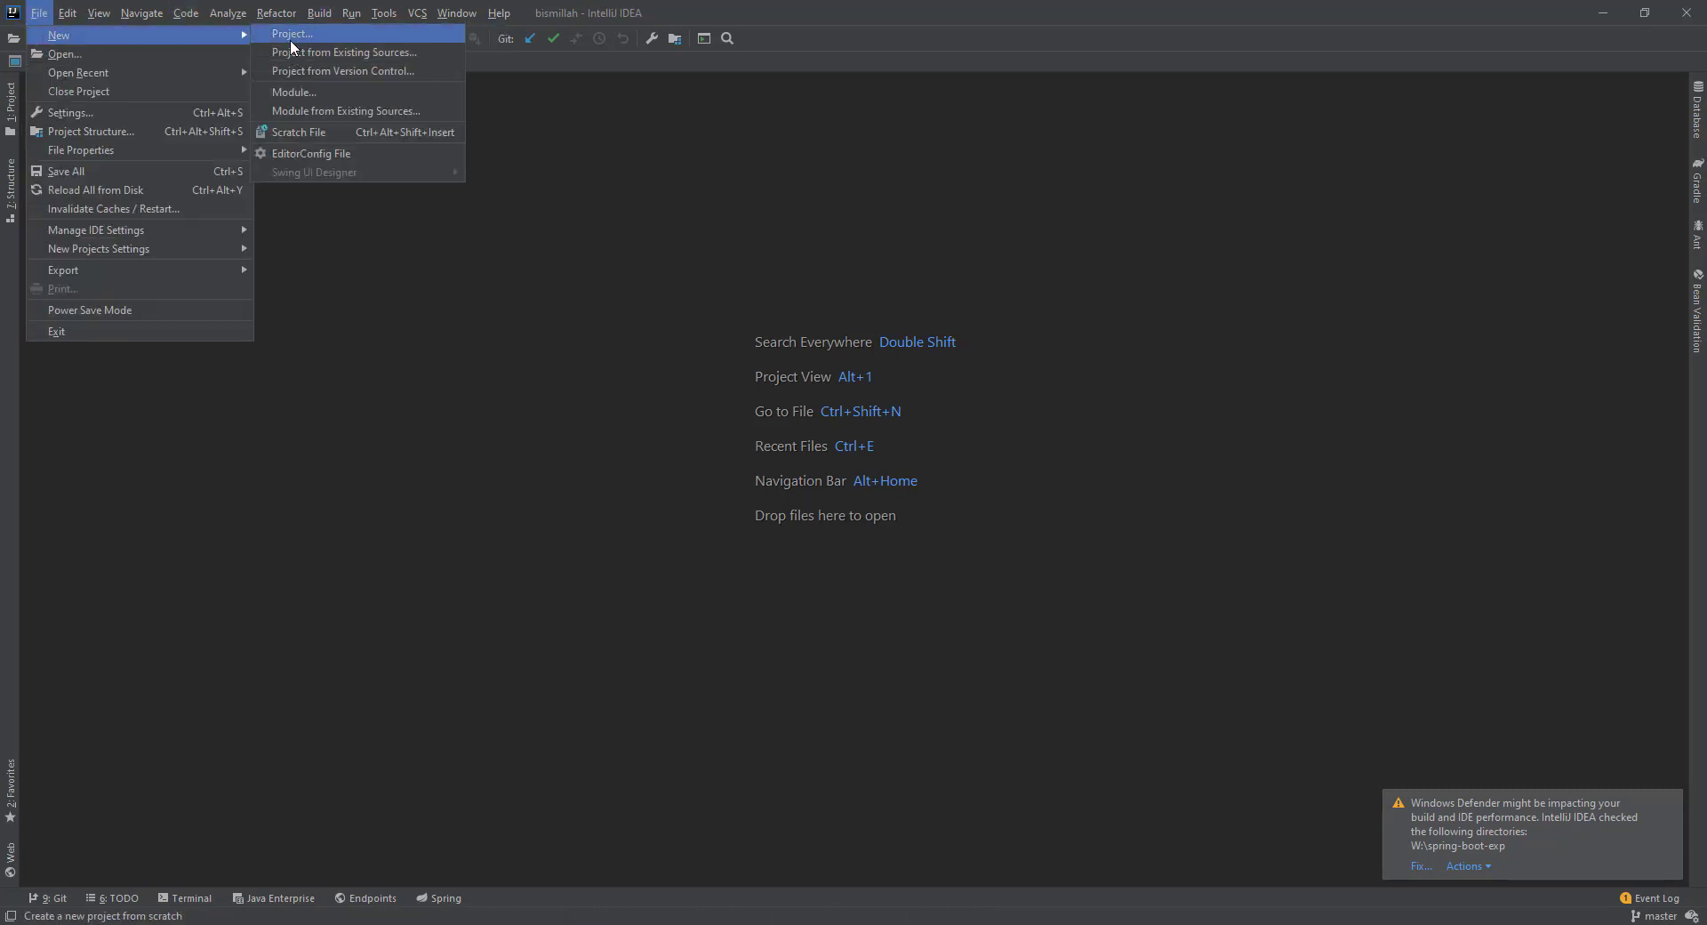
Start a new Gradle Java project on SDK 11, expand Artifact Coordinates, and browse for its location.
{"action": "left_click", "coordinate": [290, 39]}
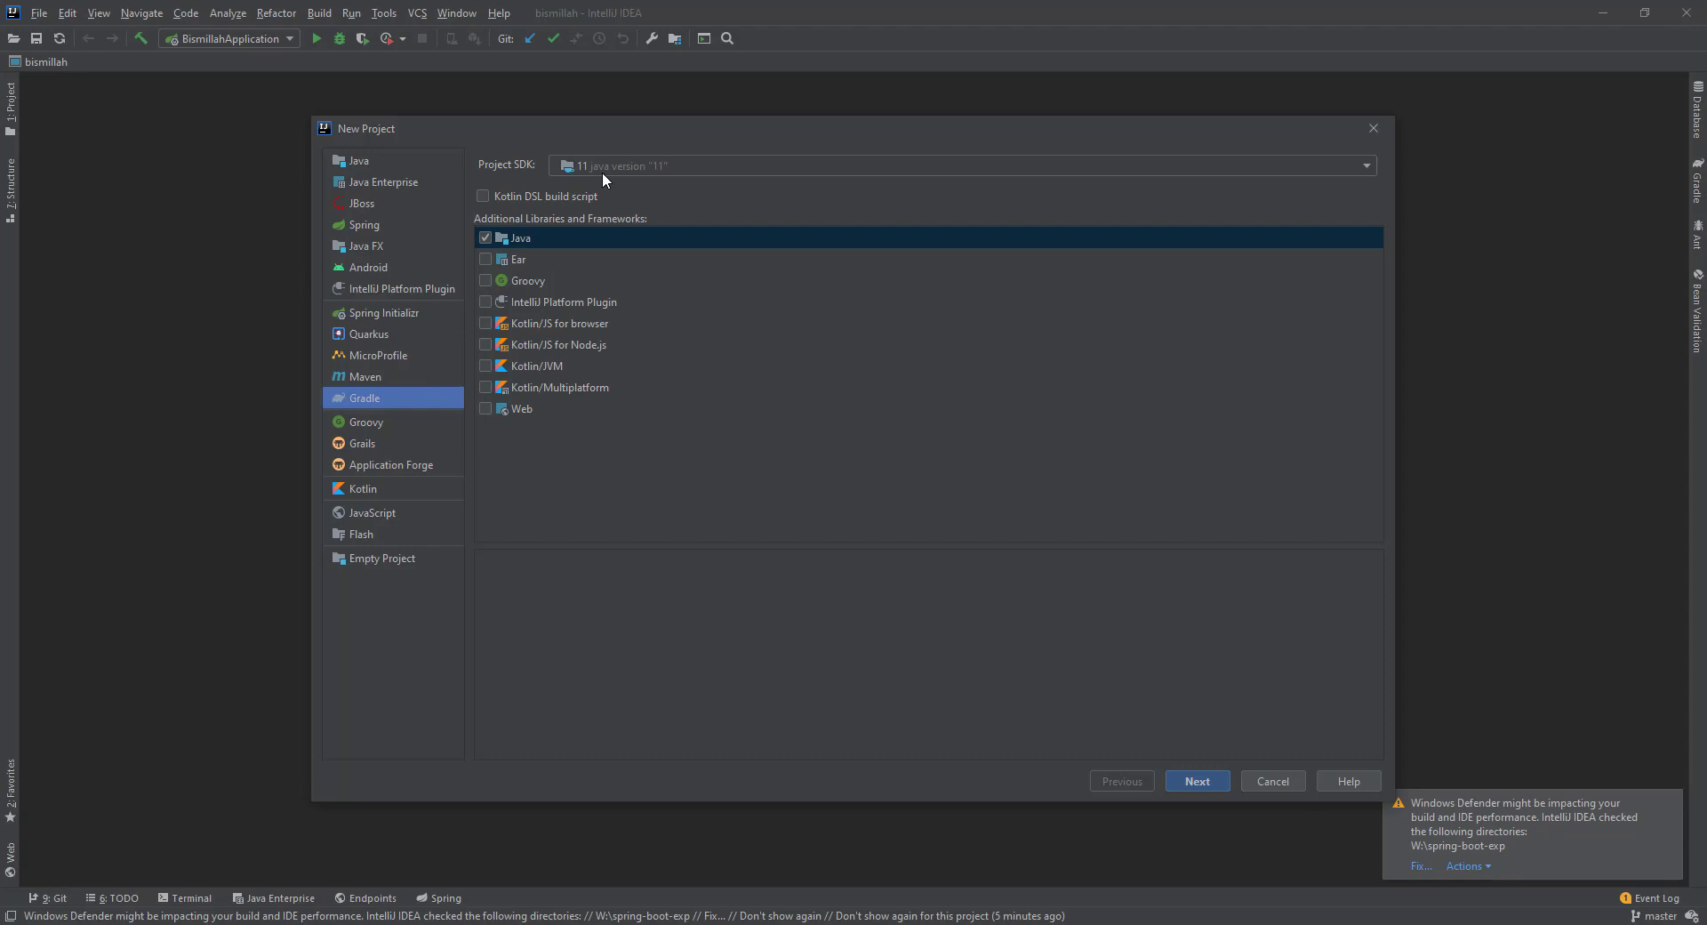
{"action": "left_click", "coordinate": [1191, 774]}
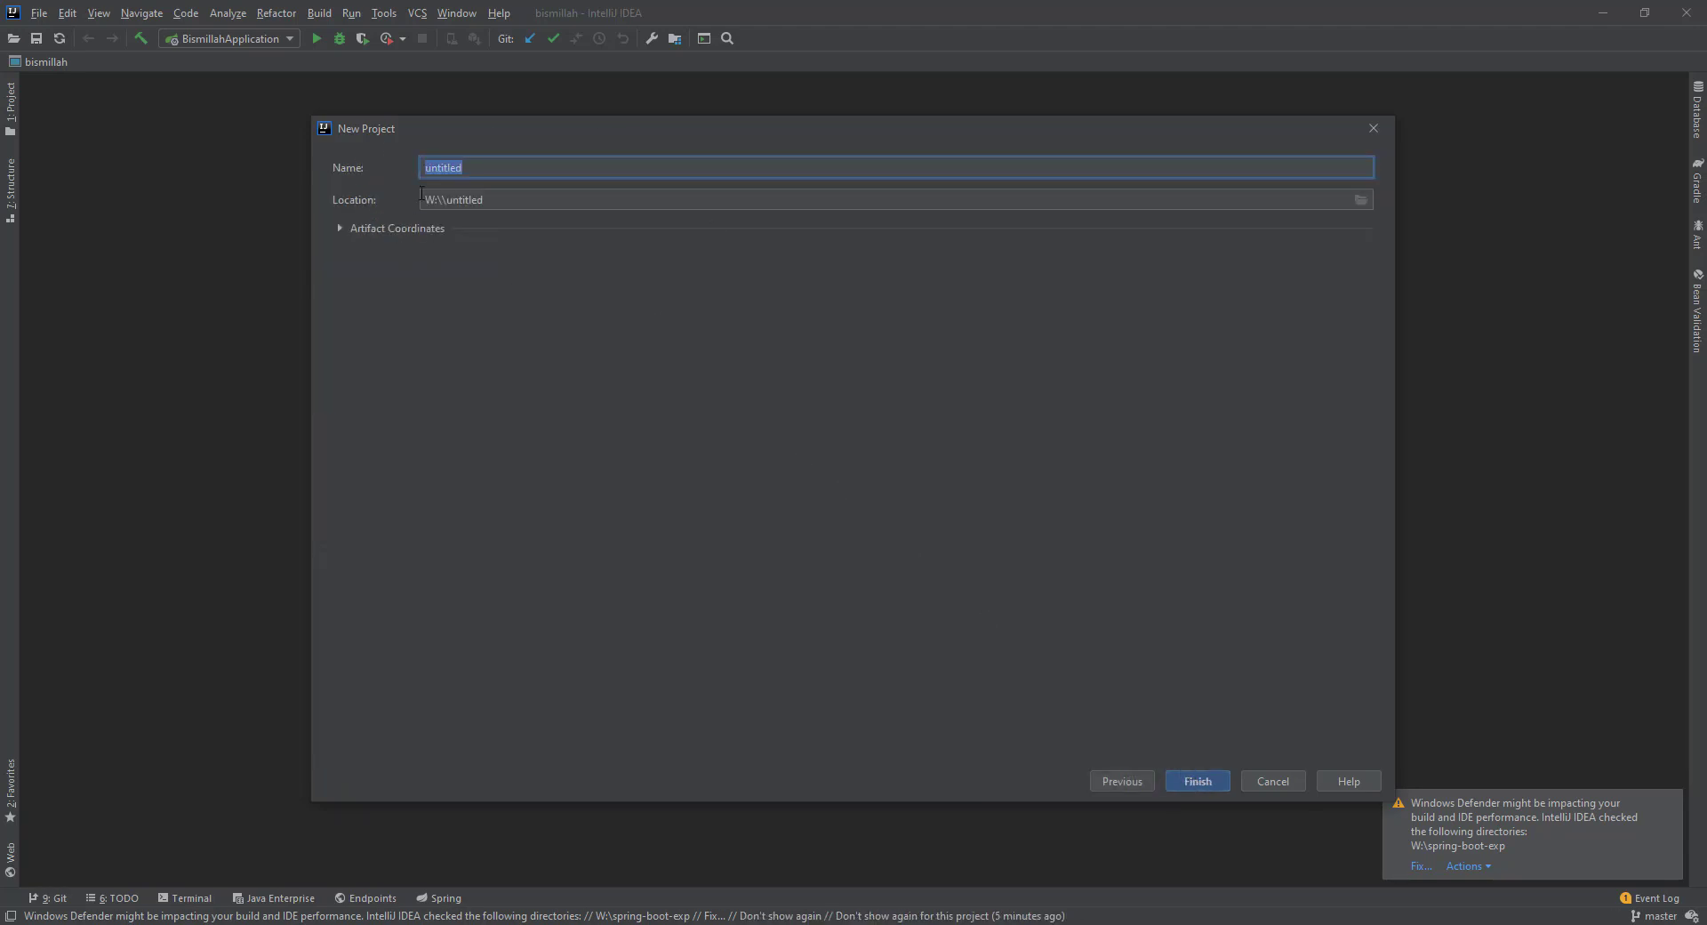
{"action": "left_click", "coordinate": [340, 233]}
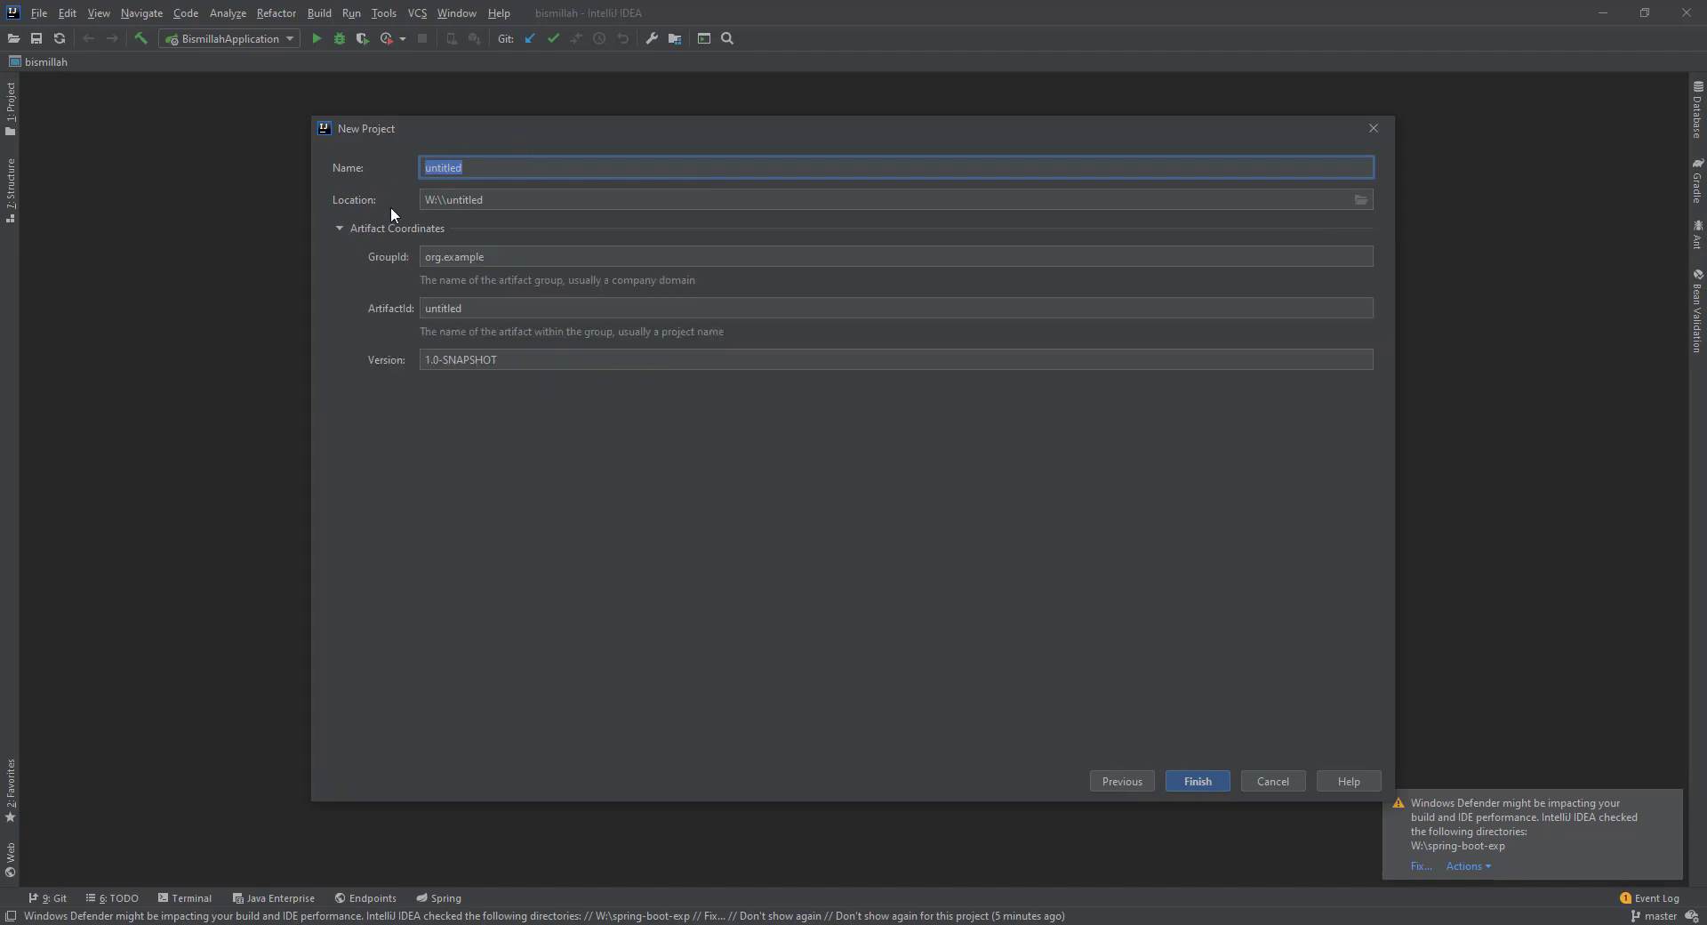
{"action": "left_click", "coordinate": [1361, 200]}
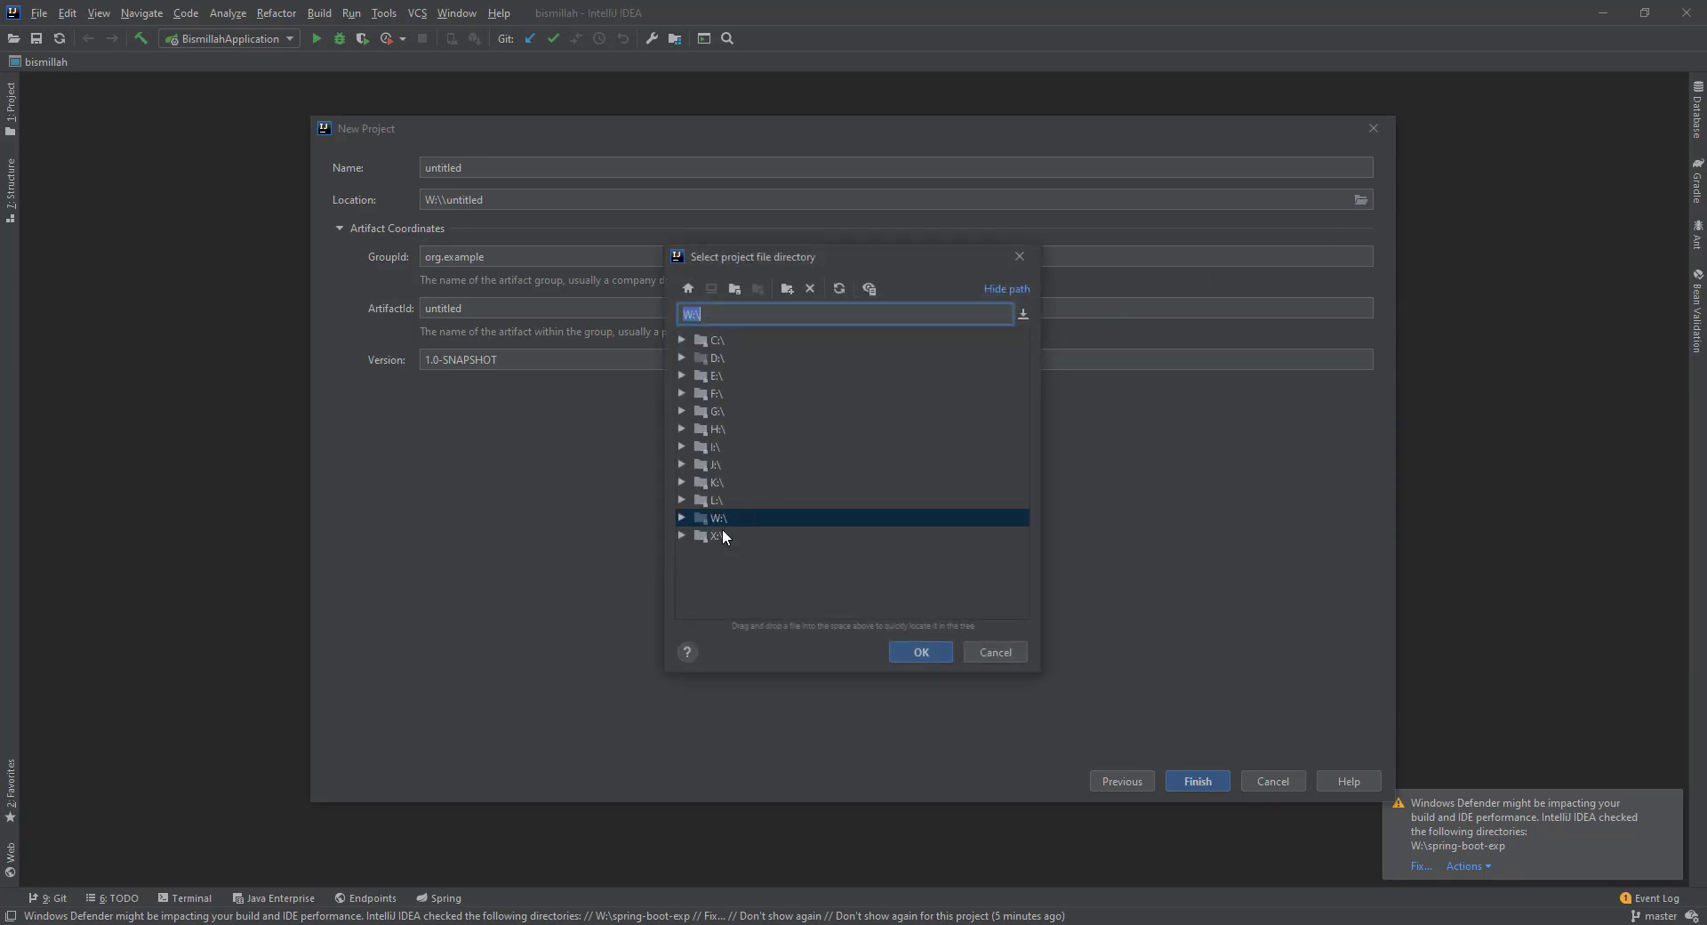
Navigate the directory picker to drive W: as the parent folder.
{"action": "double_click", "coordinate": [716, 517]}
{"action": "scroll", "coordinate": [845, 615], "scroll_direction": "down", "scroll_amount": 1}
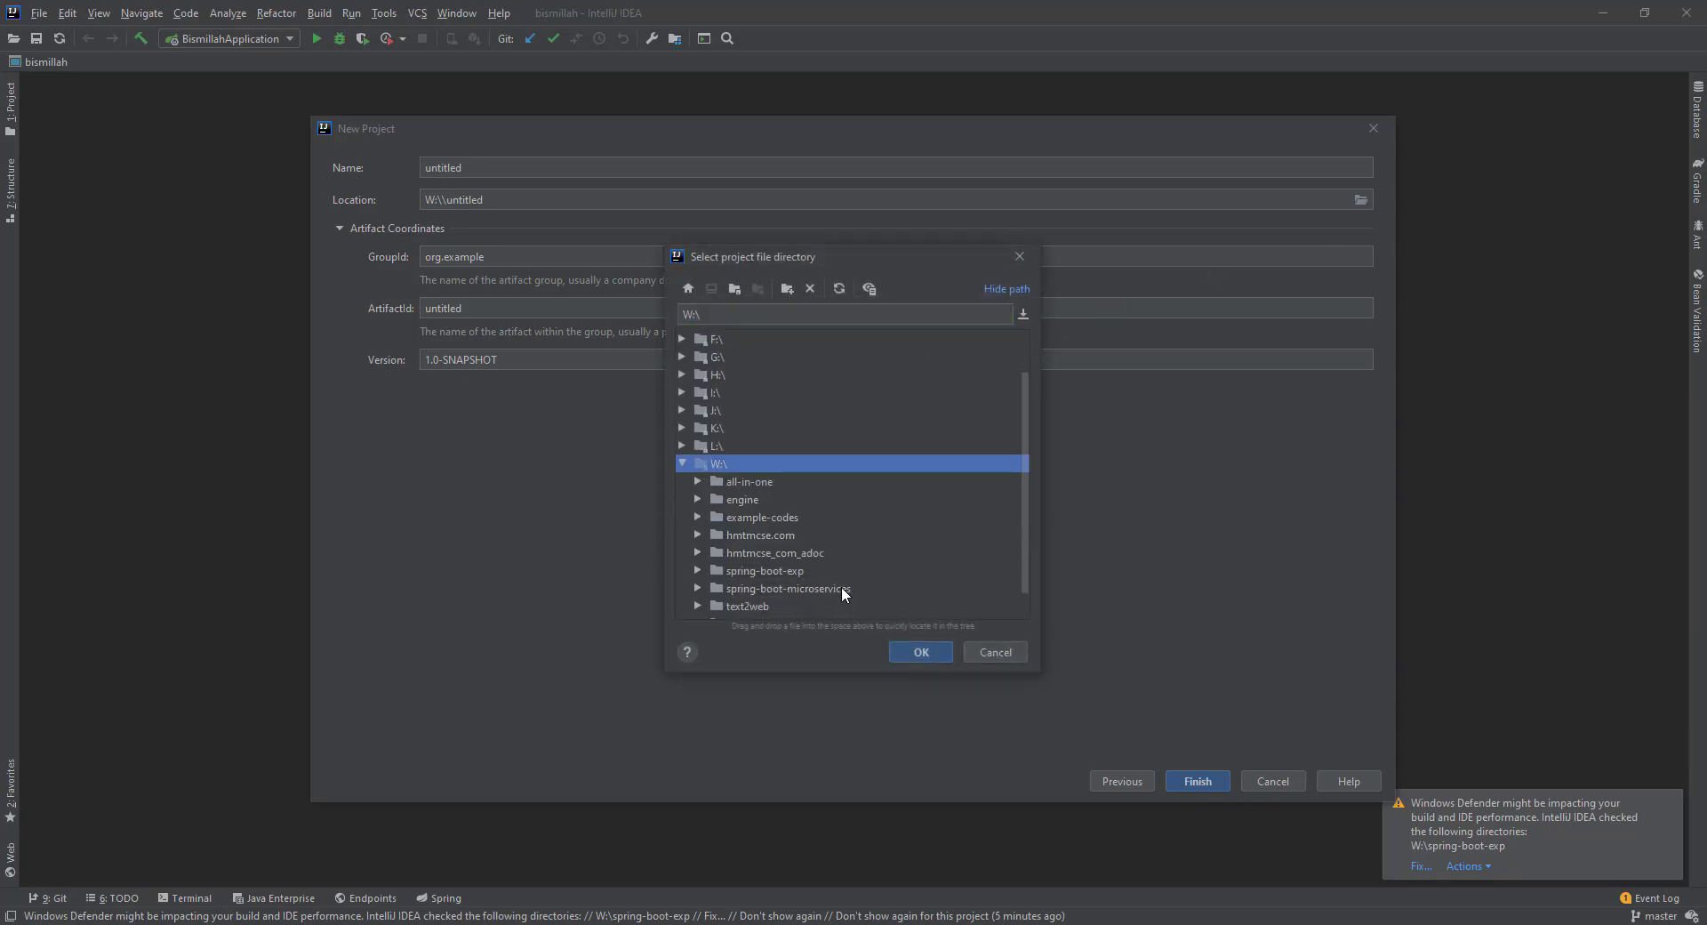
{"action": "scroll", "coordinate": [836, 579], "scroll_direction": "down", "scroll_amount": 1}
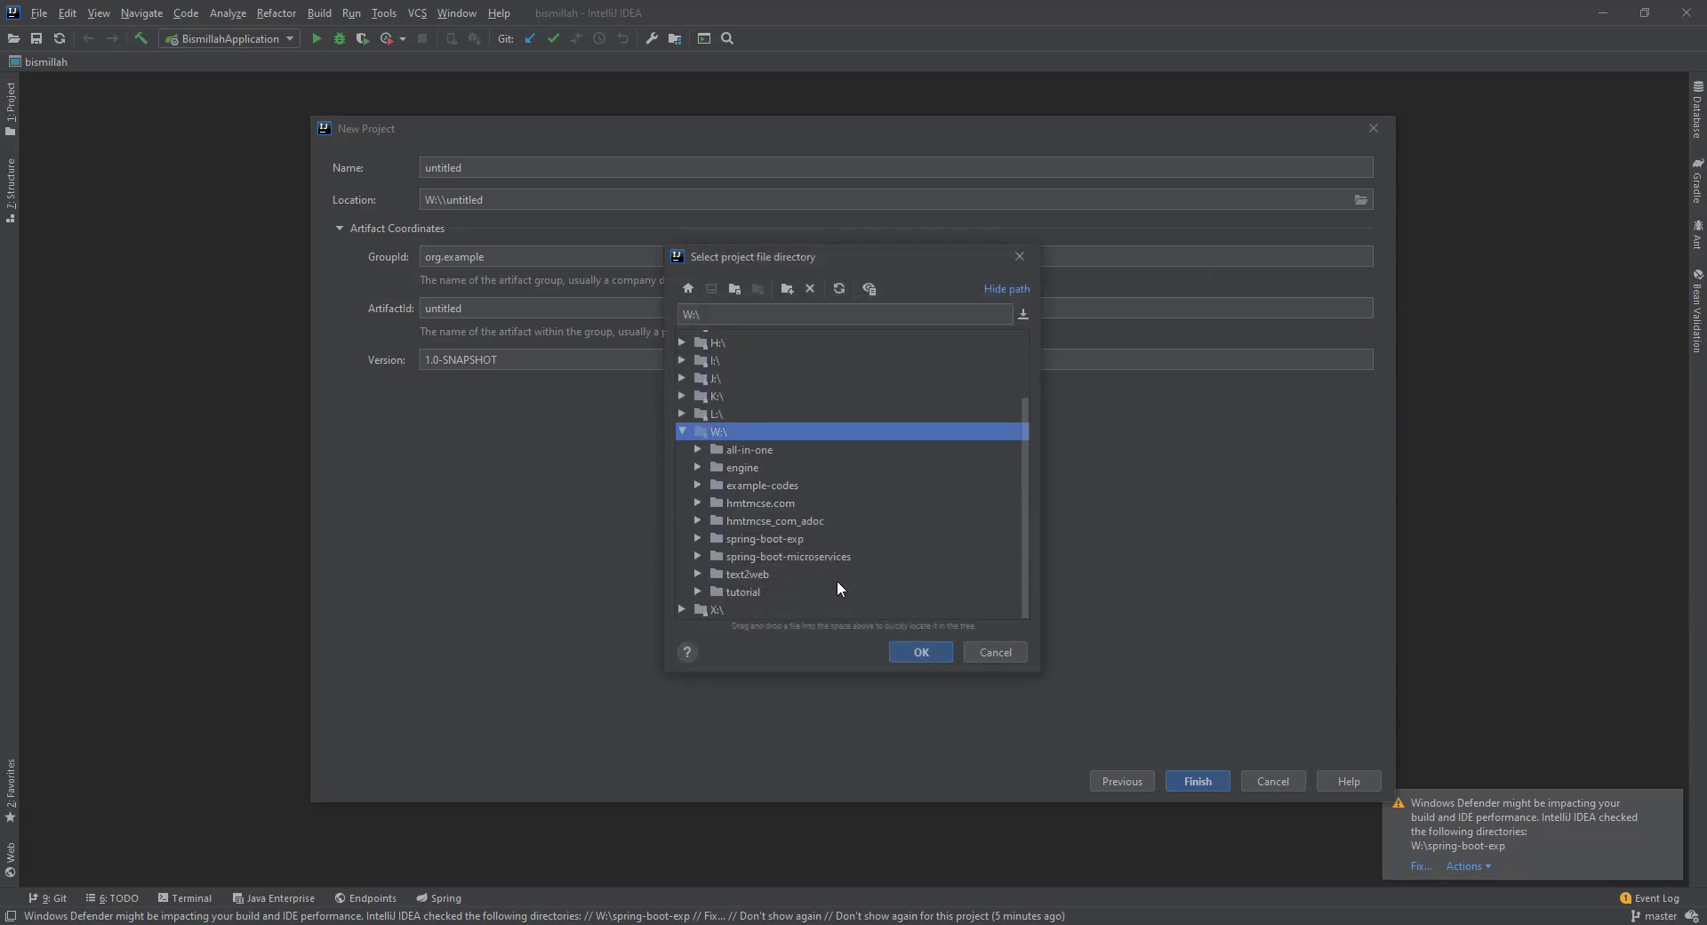
{"action": "left_click", "coordinate": [736, 291]}
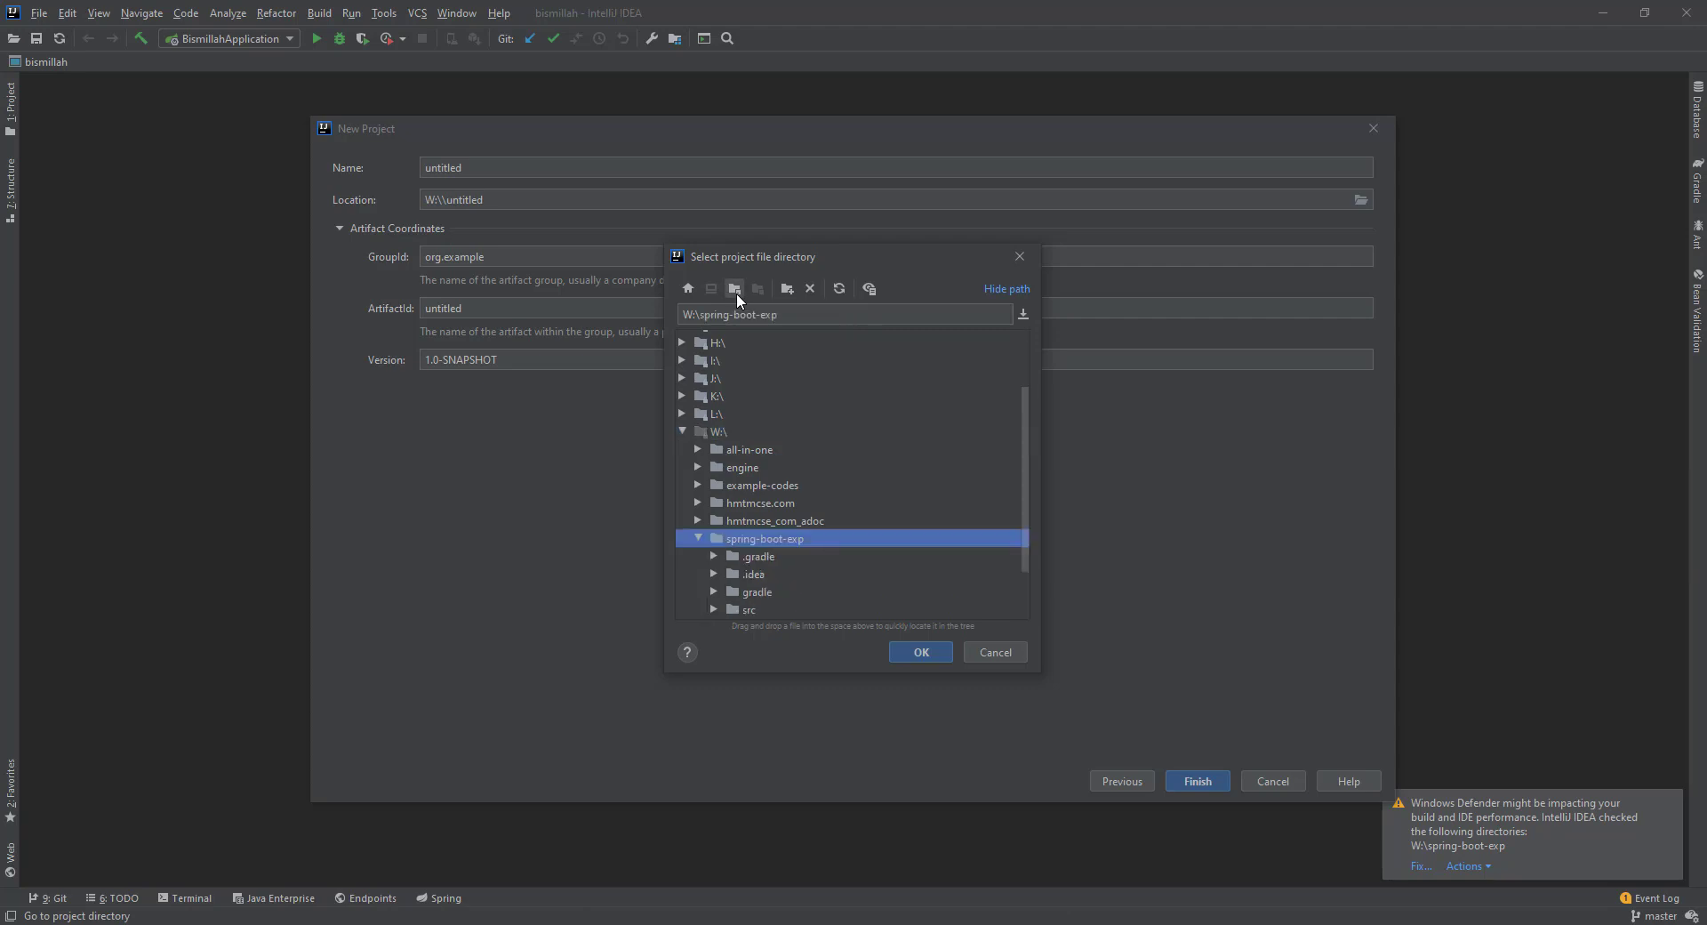
{"action": "left_click", "coordinate": [697, 539]}
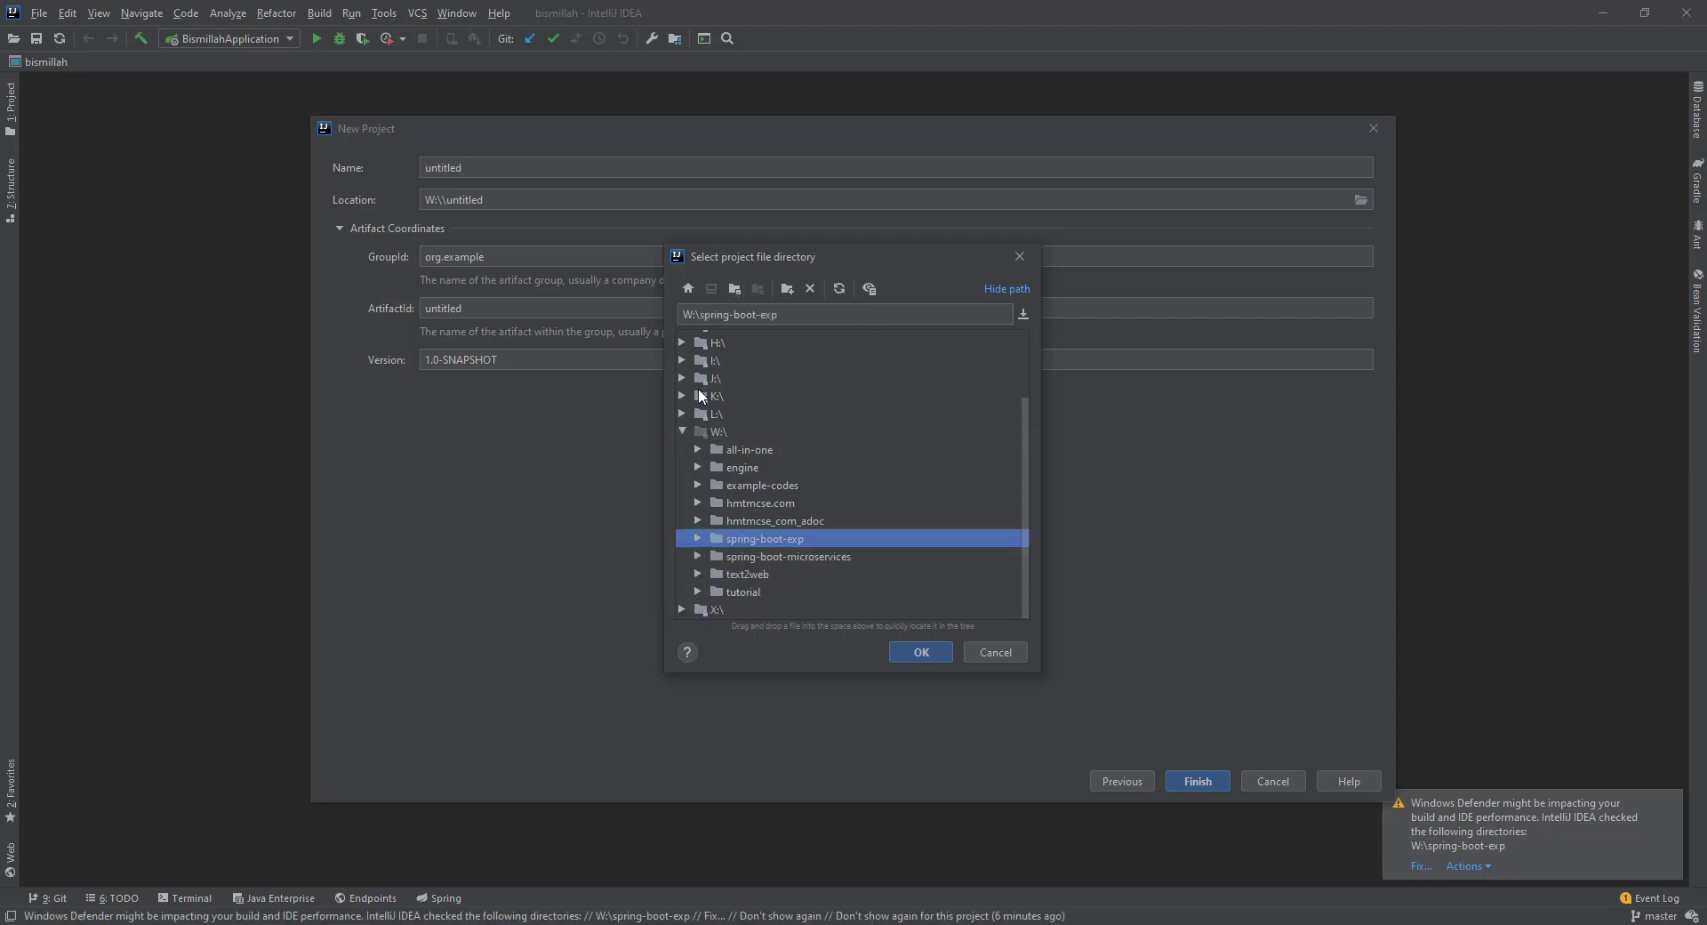
{"action": "left_click", "coordinate": [718, 435]}
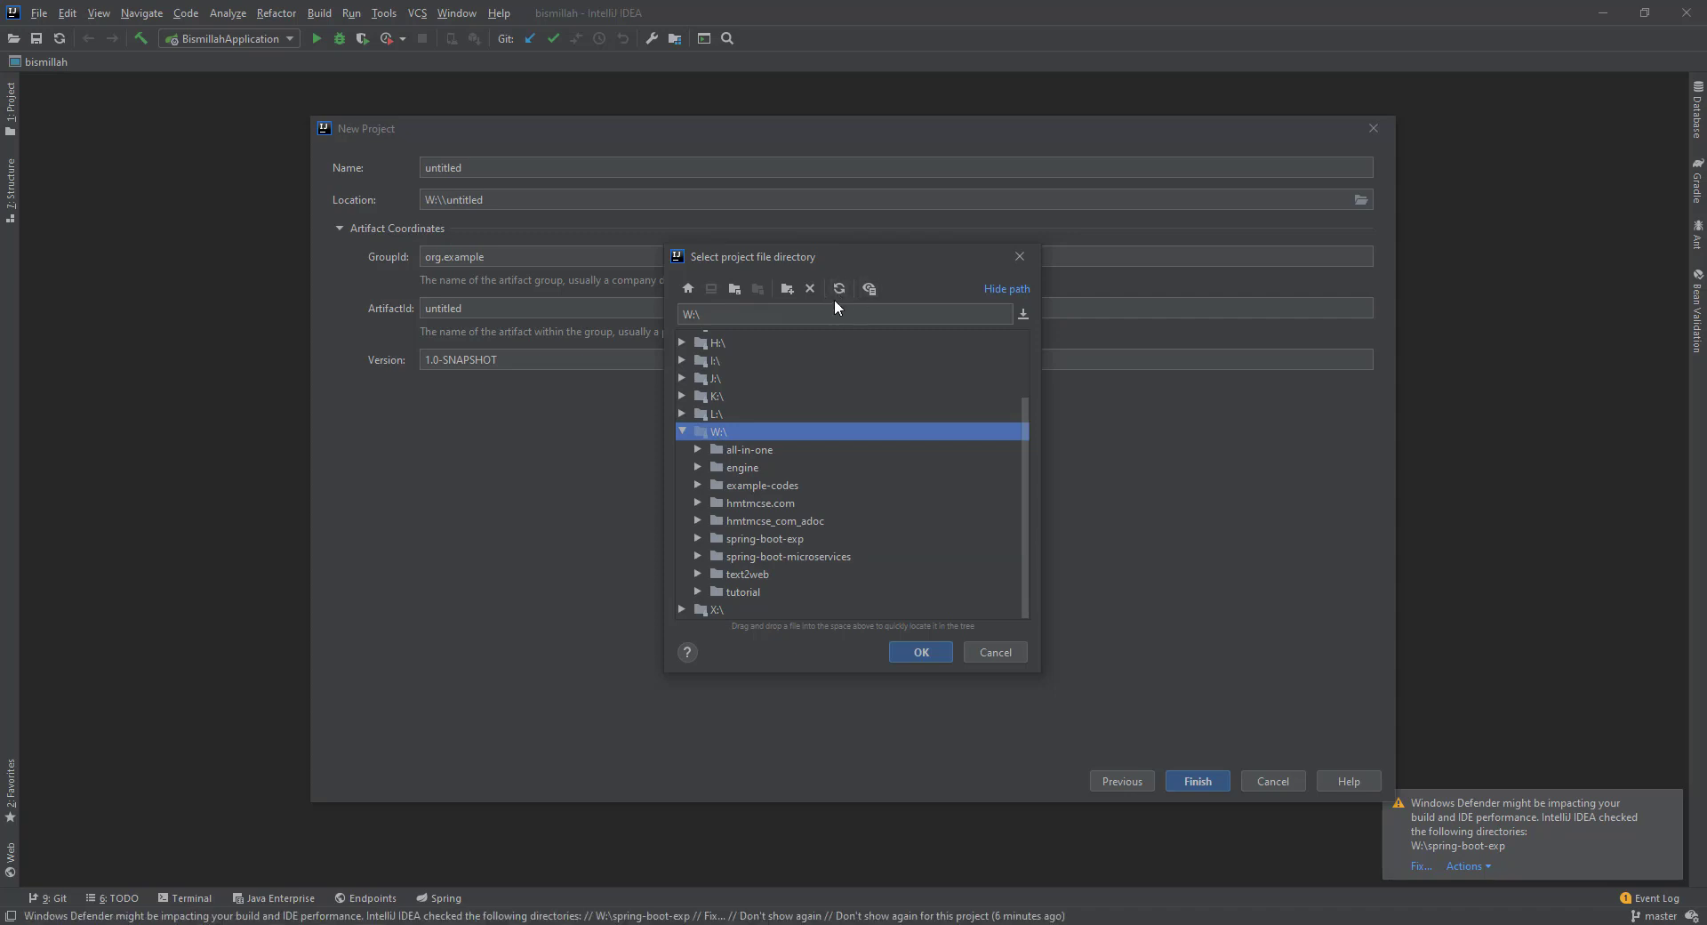
Create the folder tutorital-gradle on W: and use it as the project location.
{"action": "left_click", "coordinate": [790, 292]}
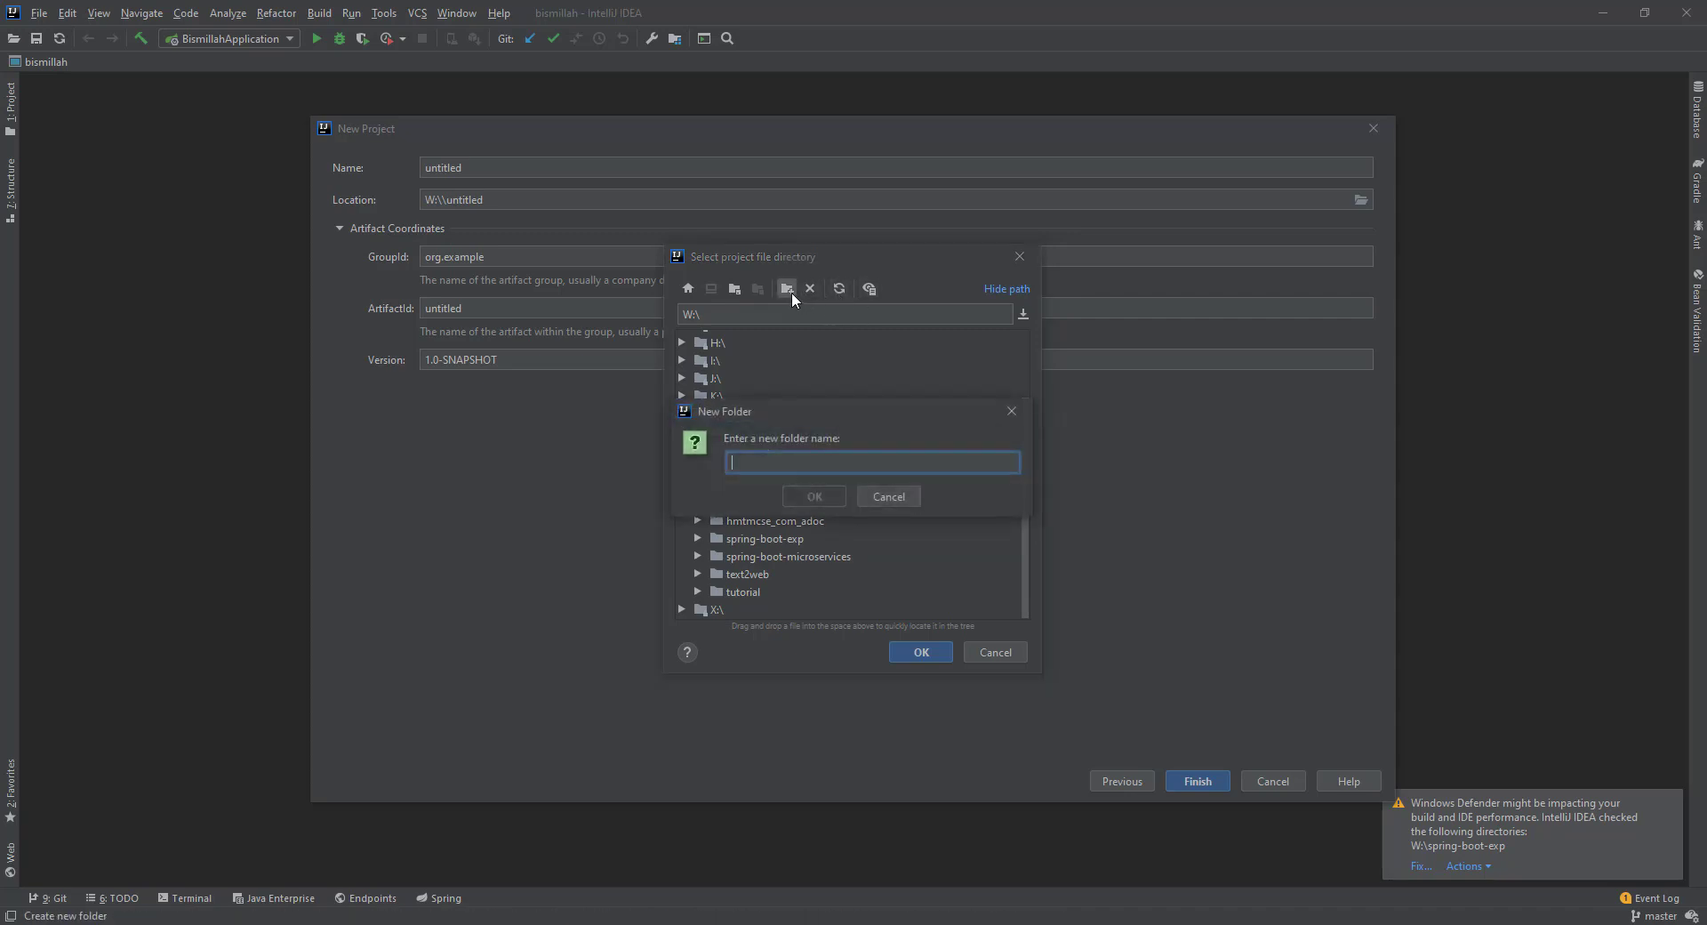
{"action": "type", "text": "tutorital-gr"}
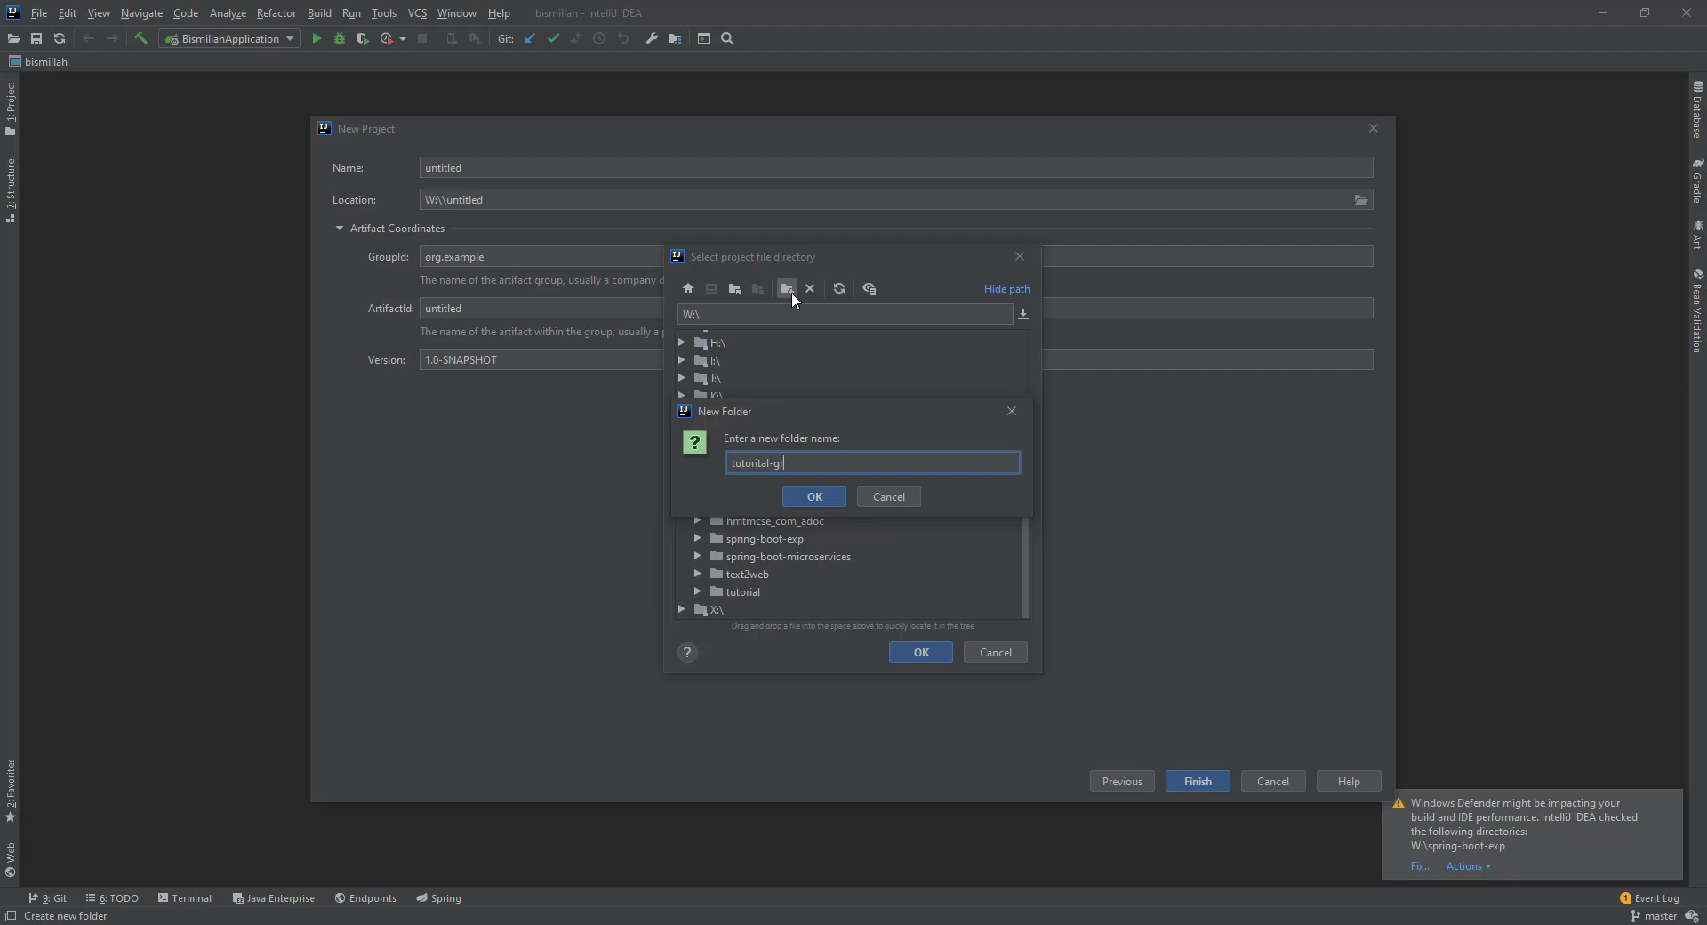
{"action": "type", "text": "adle"}
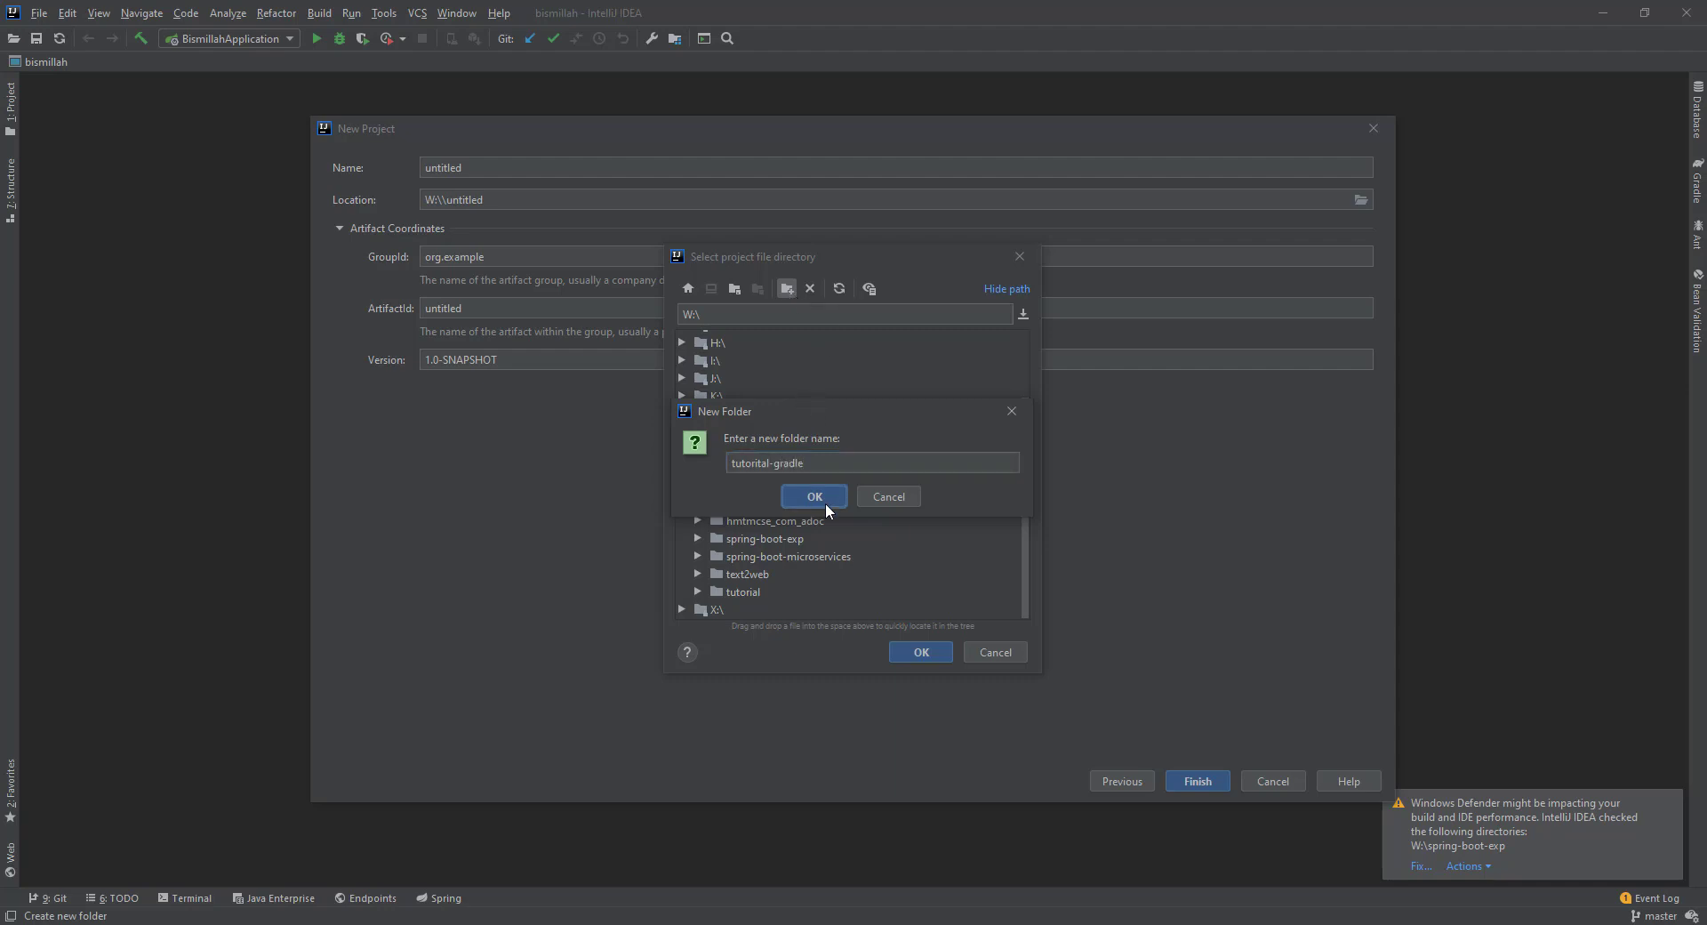
{"action": "left_click", "coordinate": [824, 500]}
{"action": "scroll", "coordinate": [761, 485], "scroll_direction": "down", "scroll_amount": 1}
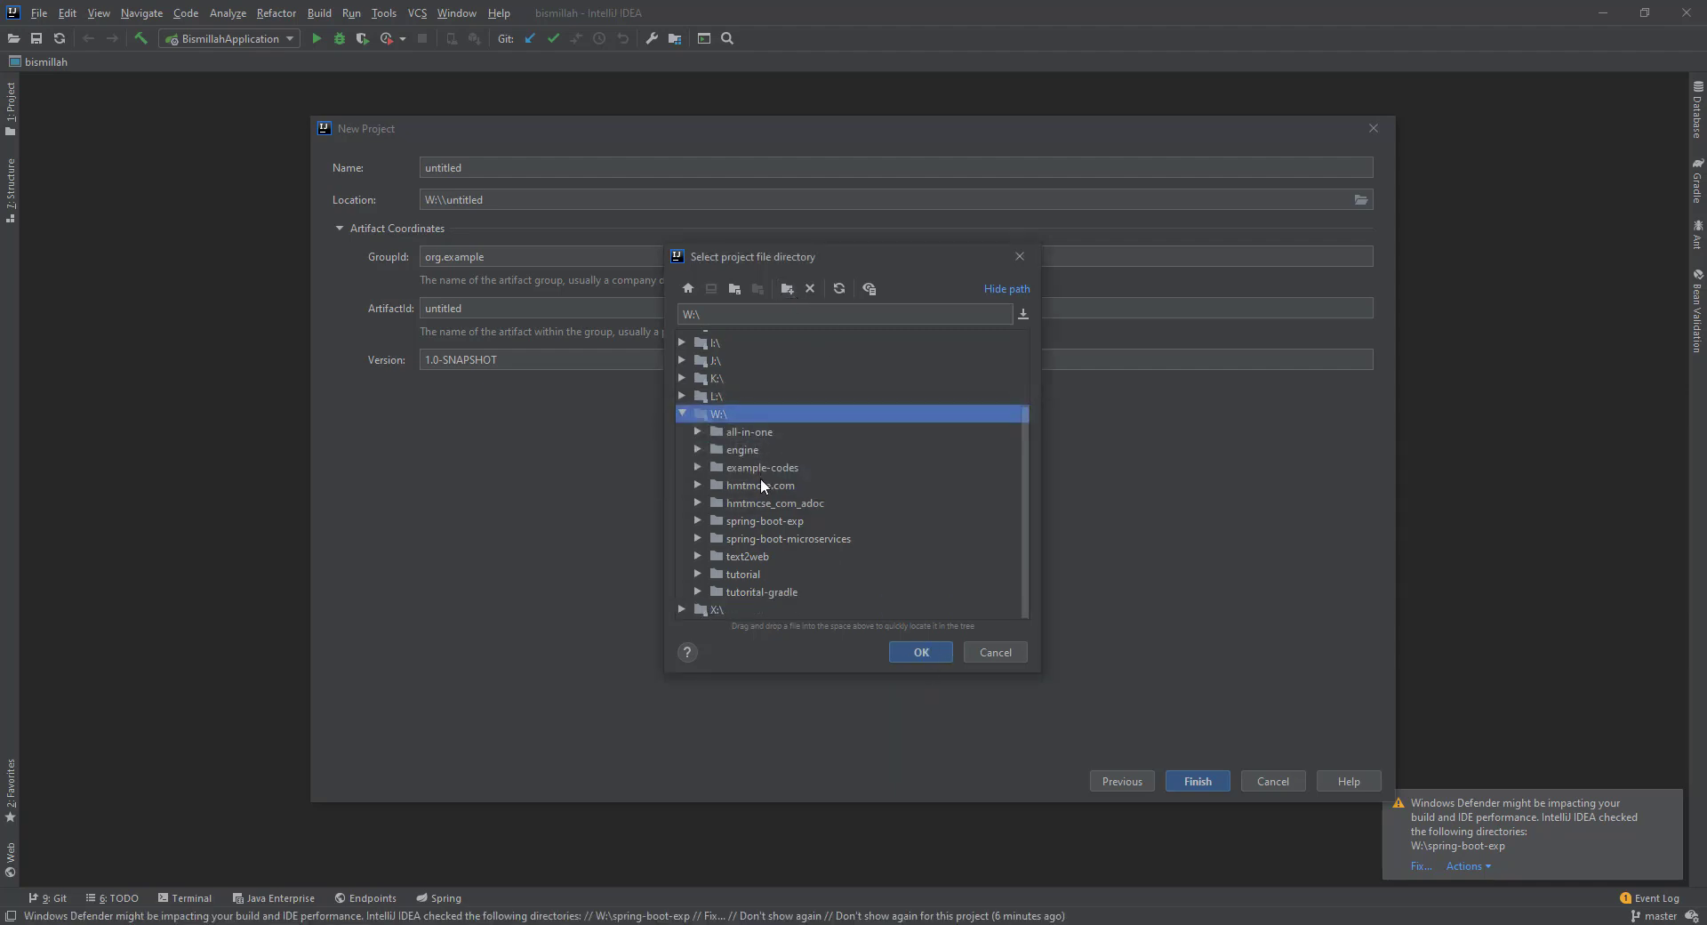
{"action": "left_click", "coordinate": [745, 589]}
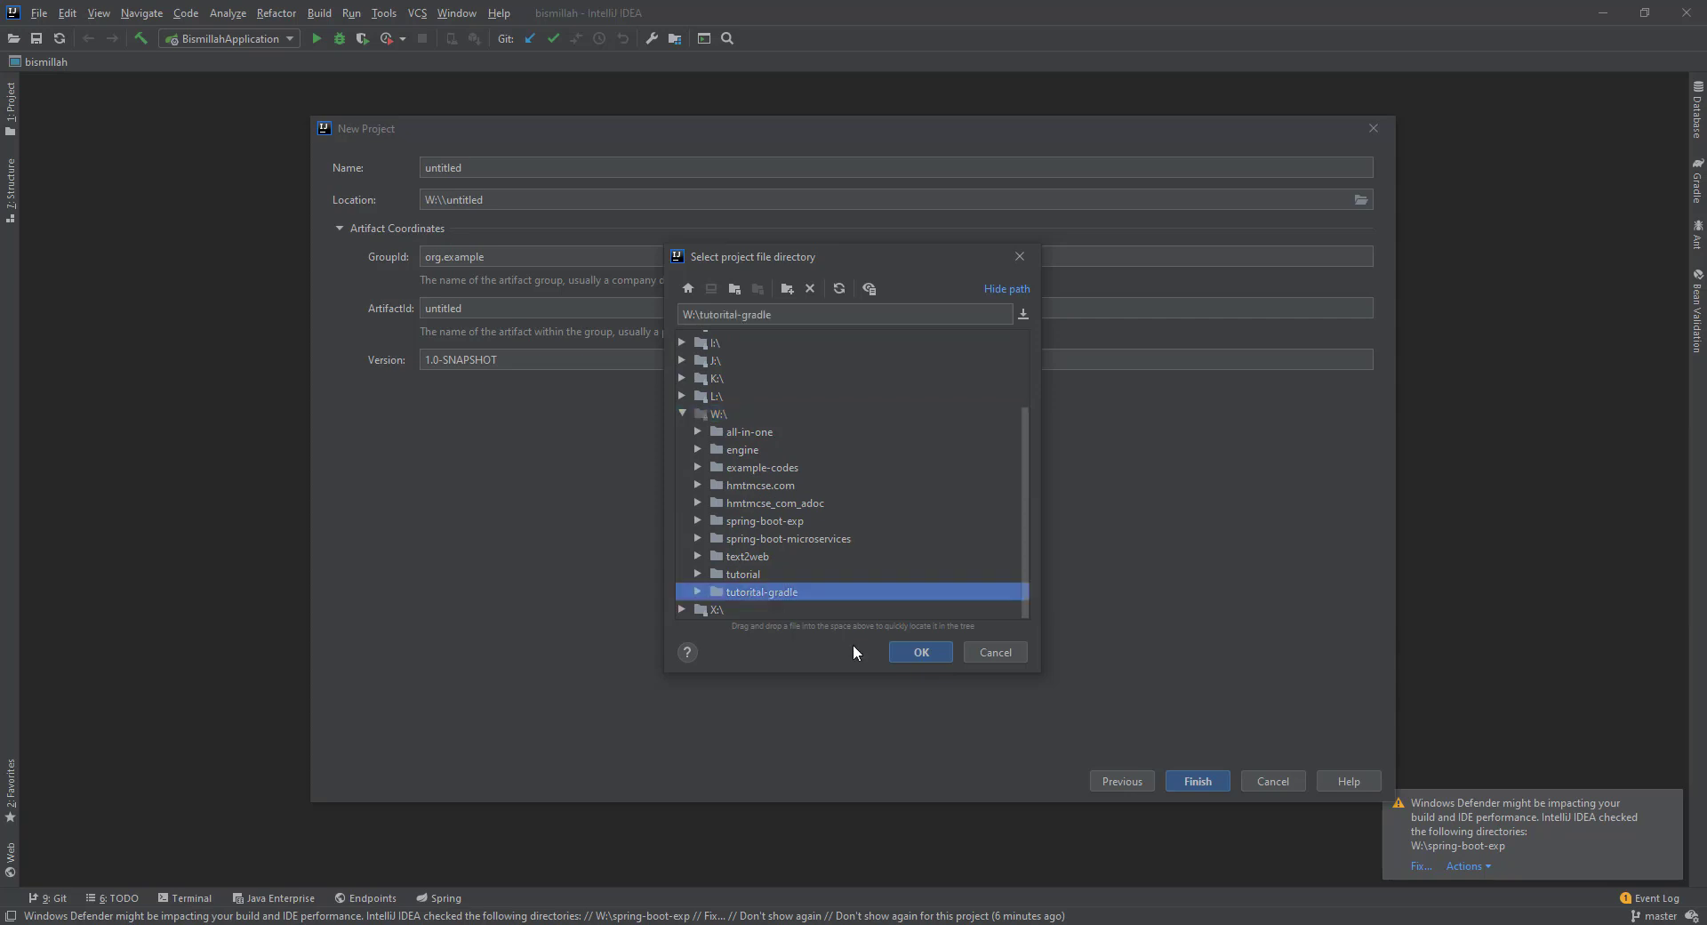
{"action": "left_click", "coordinate": [923, 647]}
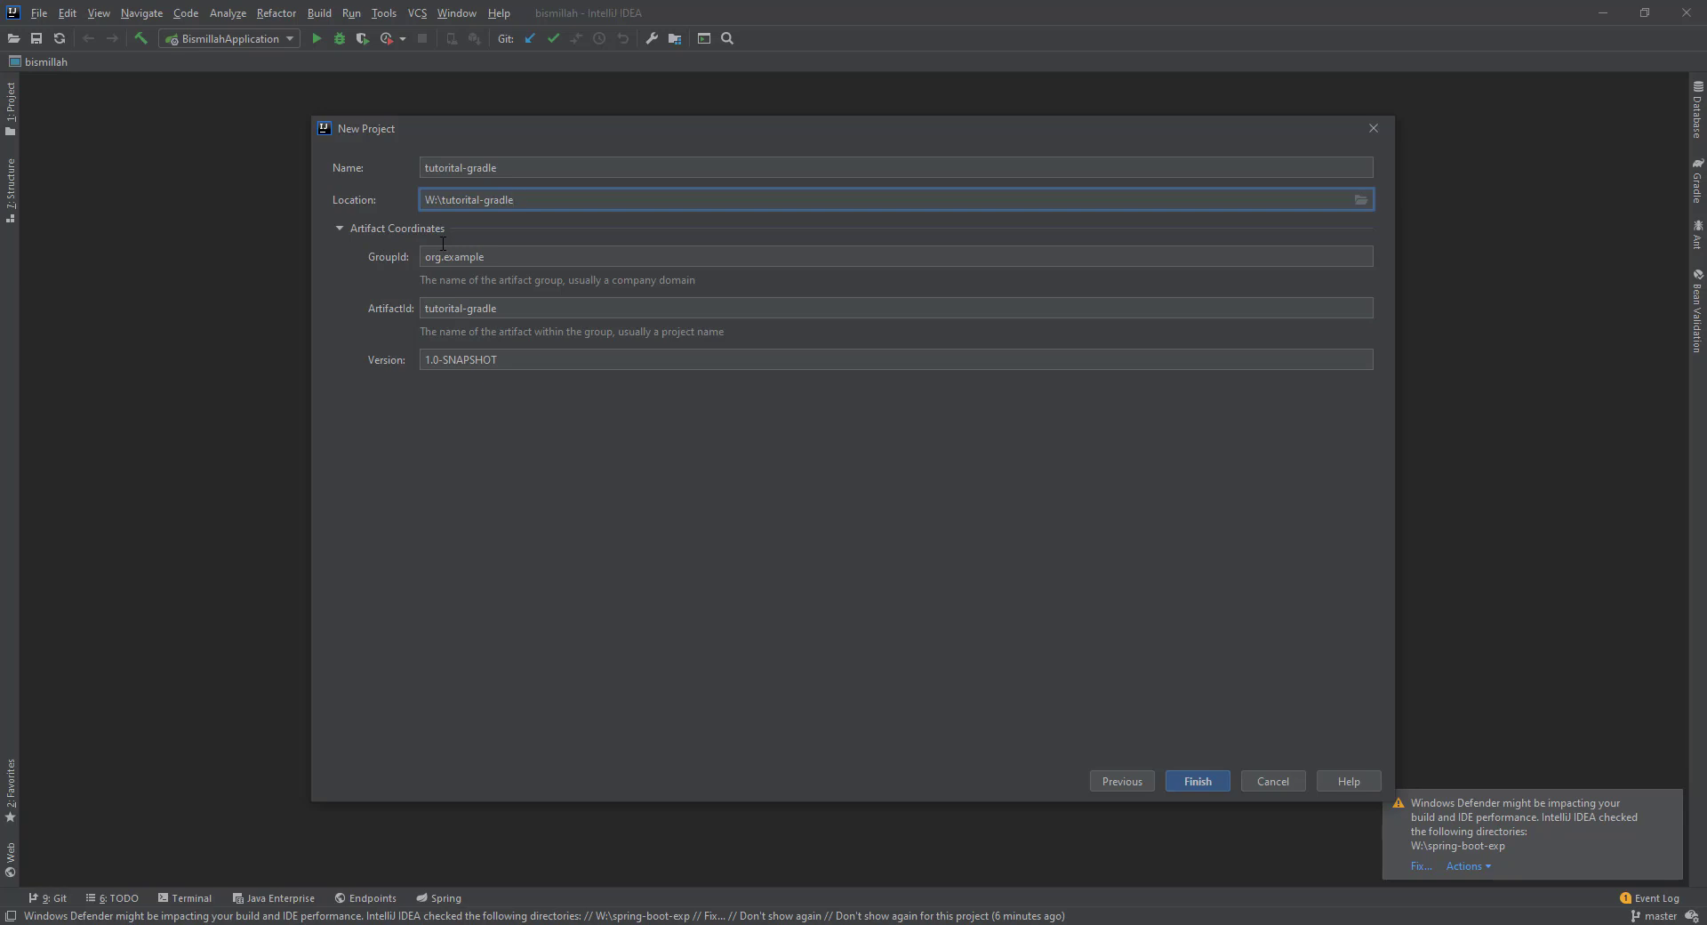
Set GroupId to com.hmtmcse, keep ArtifactId tutorital-gradle and version 1.0-SNAPSHOT, and finish the wizard.
{"action": "double_click", "coordinate": [449, 256]}
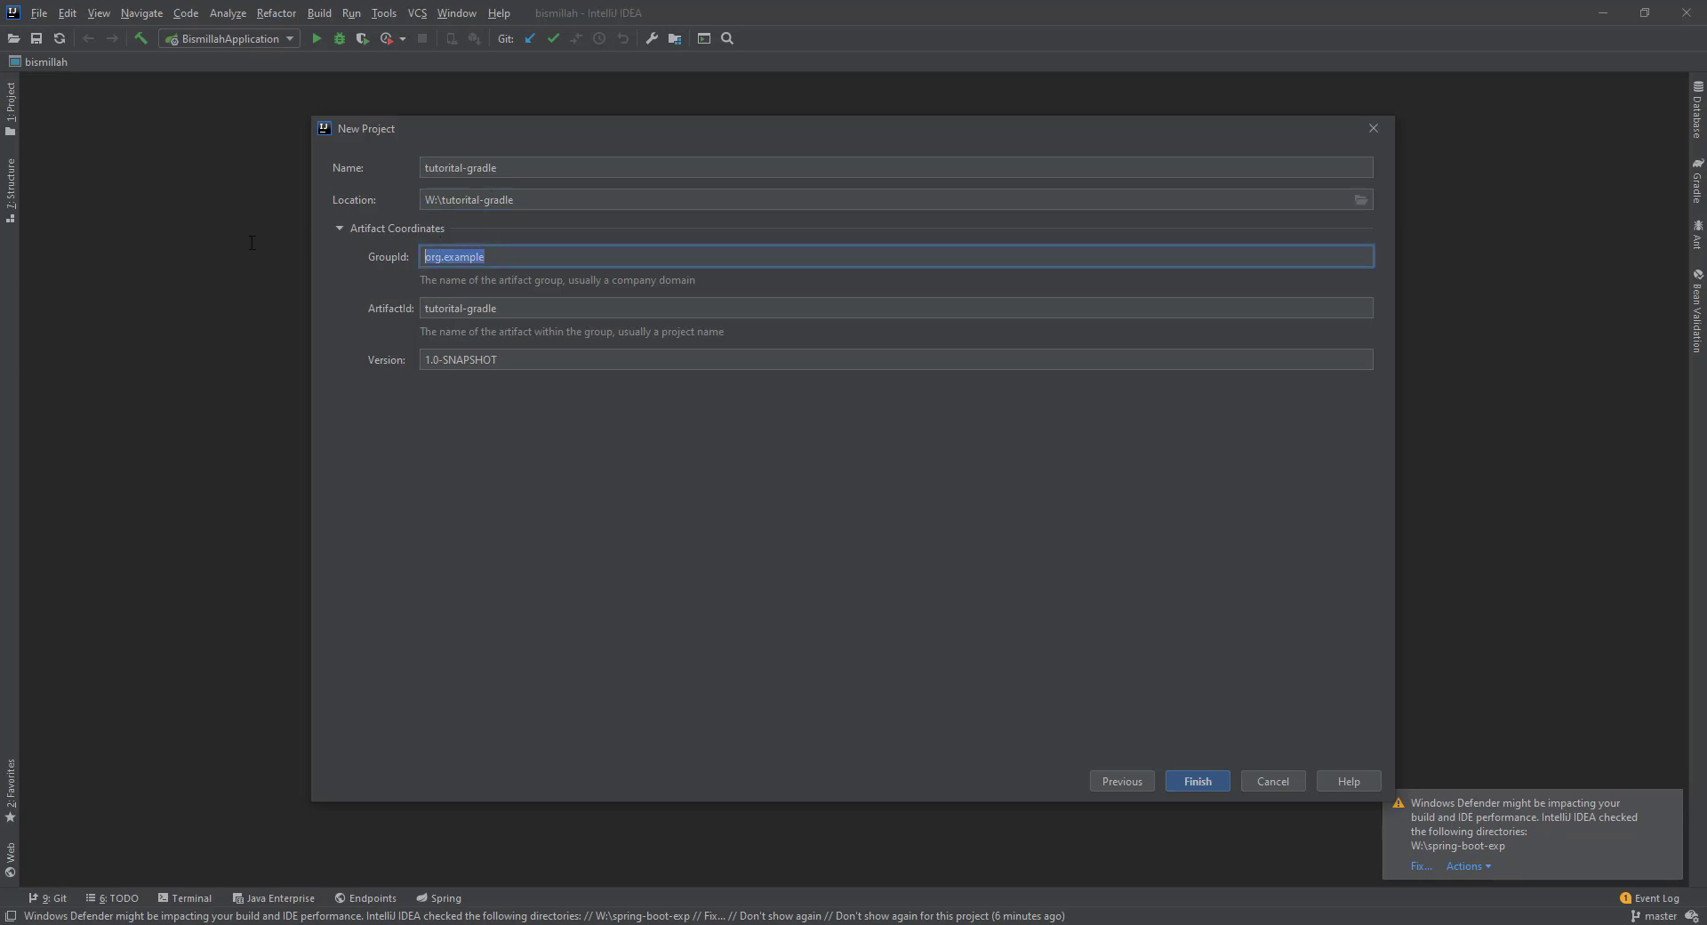
{"action": "type", "text": "com.hmtmcse"}
{"action": "key", "text": "Tab"}
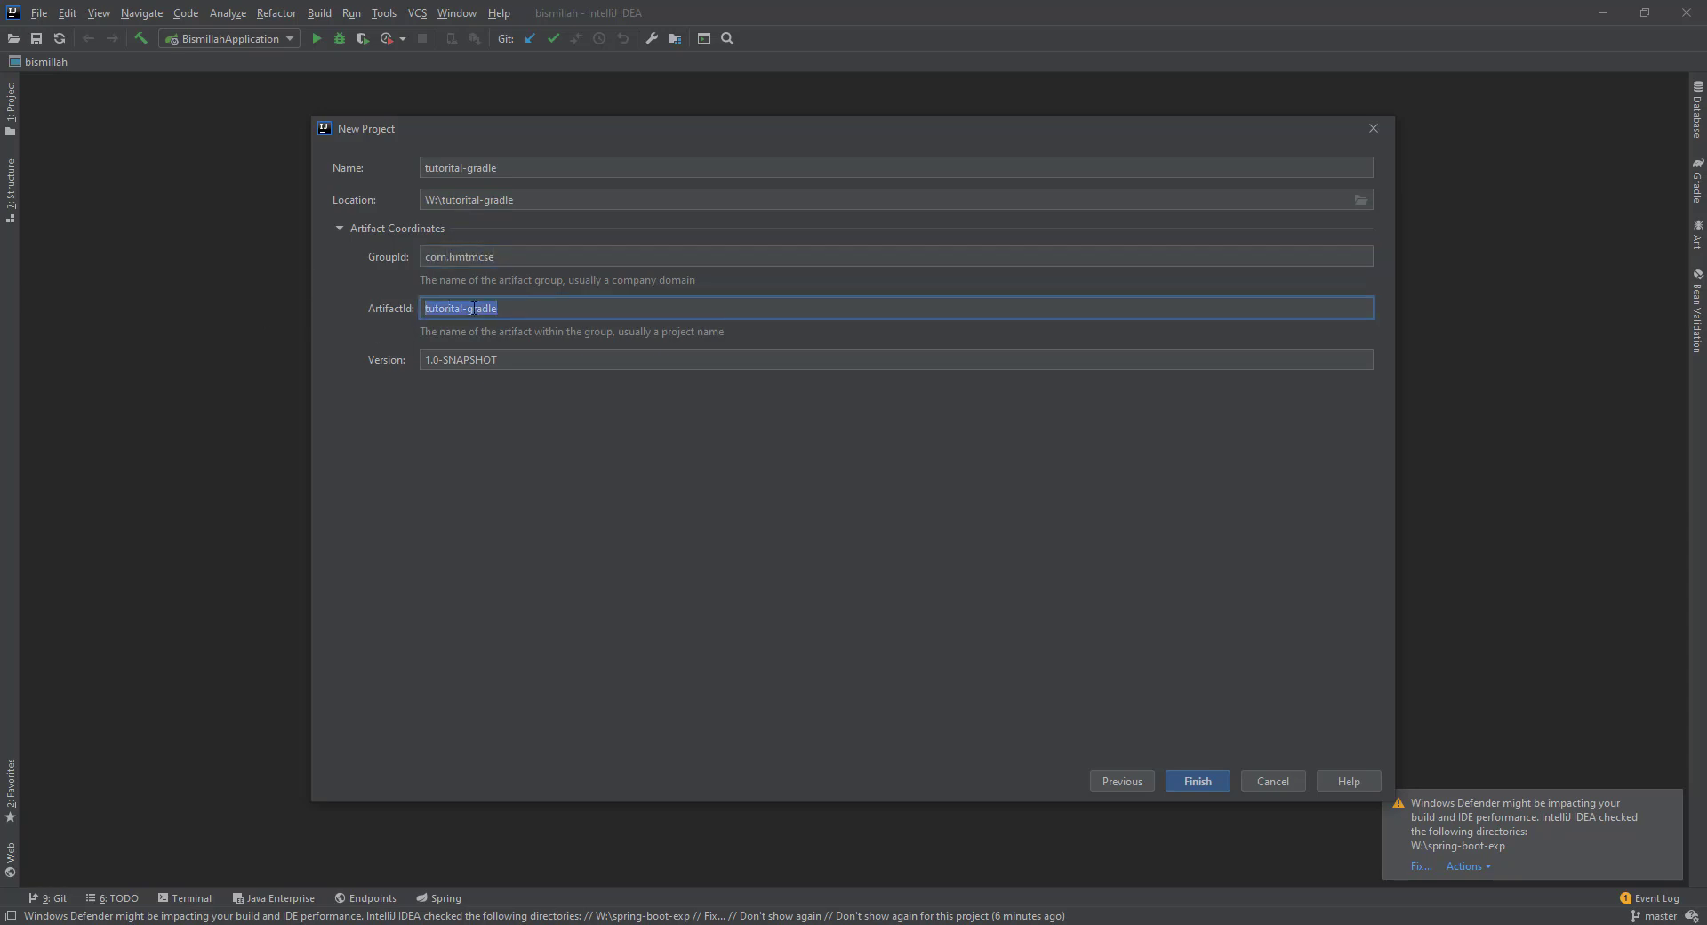
{"action": "left_click", "coordinate": [518, 311]}
{"action": "key", "text": "Tab"}
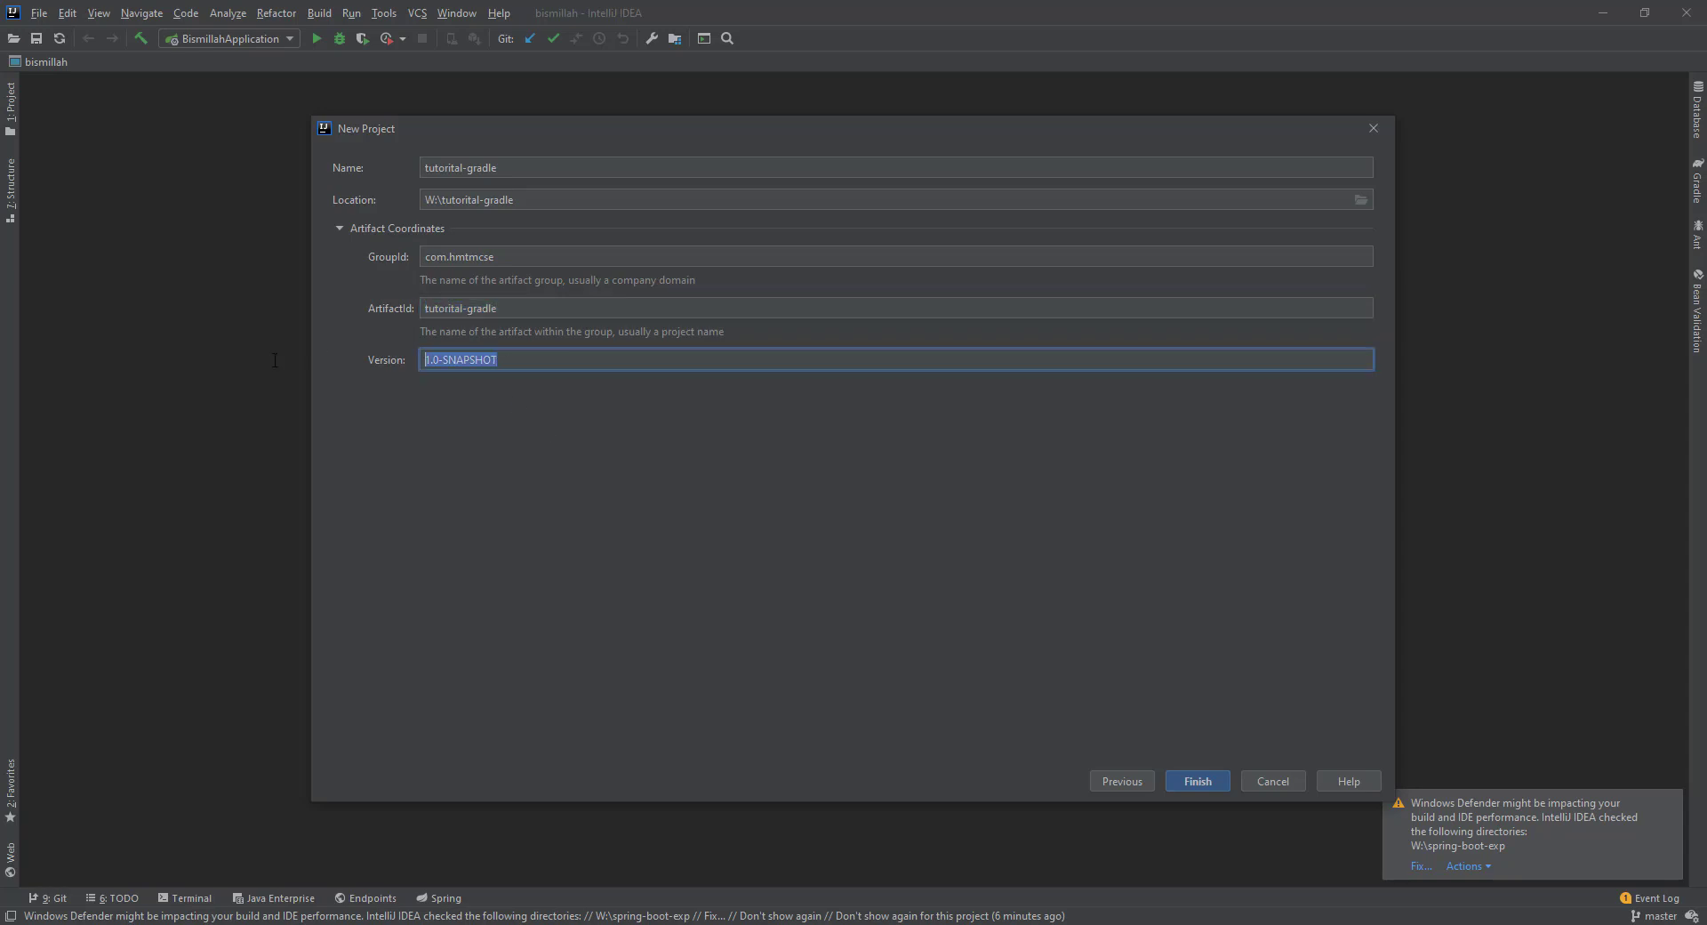
{"action": "left_click", "coordinate": [512, 368]}
{"action": "left_click", "coordinate": [1198, 780]}
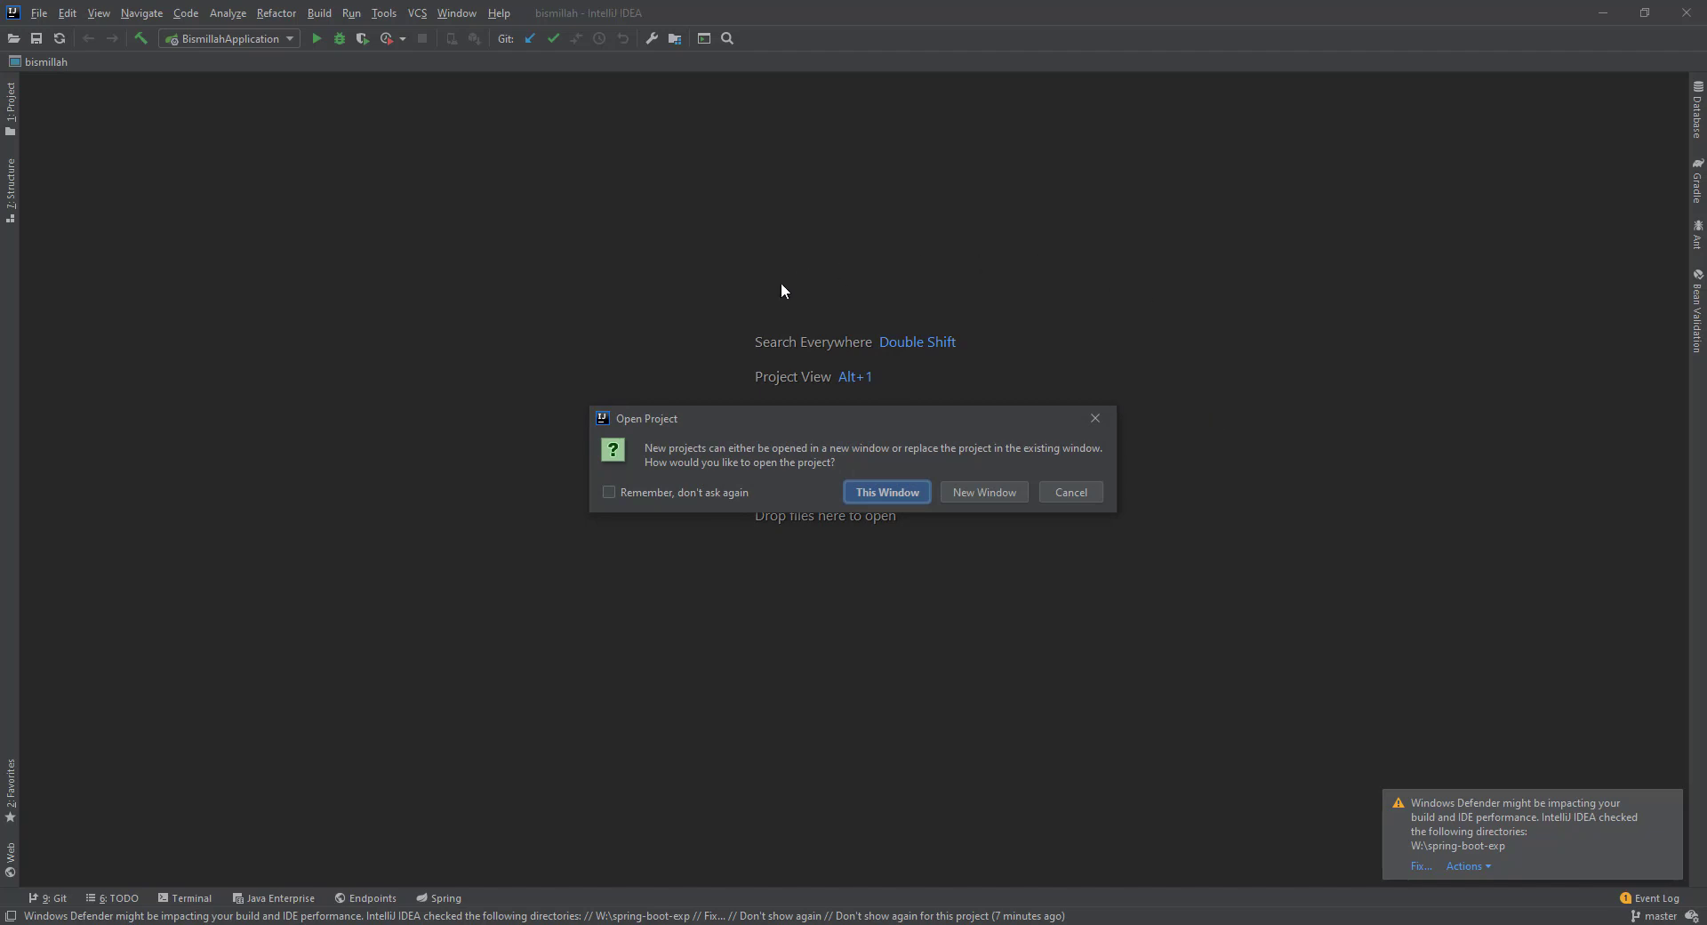
Open tutorital-gradle in the current window, show the Project tree, and resize the editor and Build panels.
{"action": "left_click", "coordinate": [885, 493]}
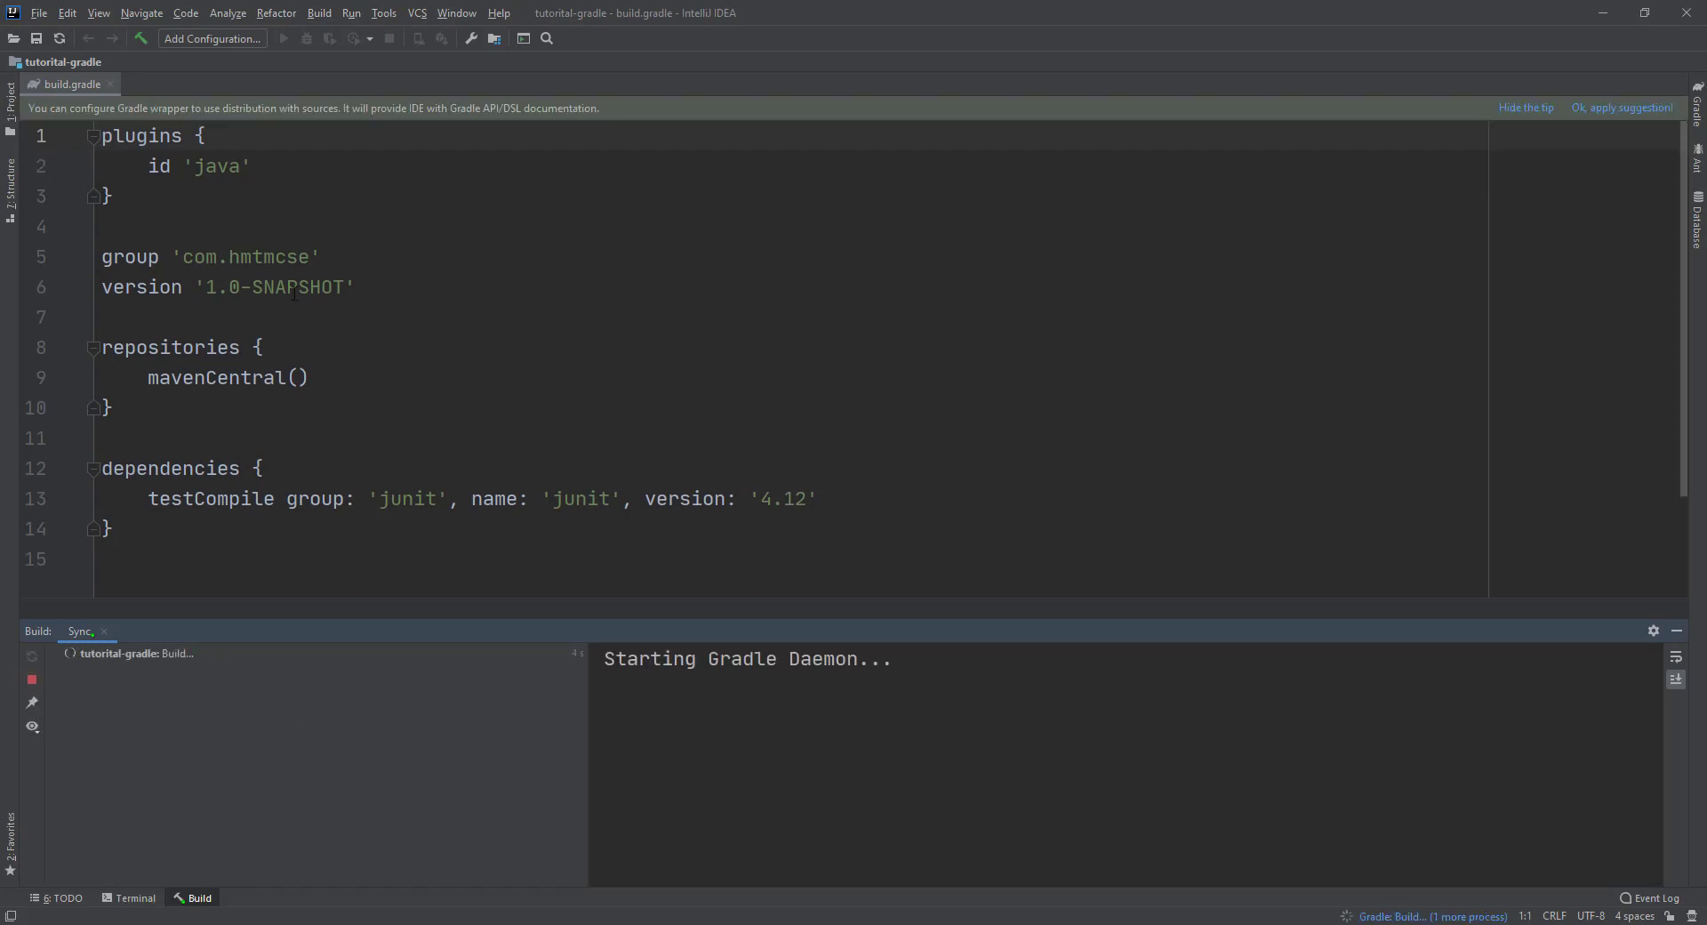
{"action": "left_click", "coordinate": [10, 102]}
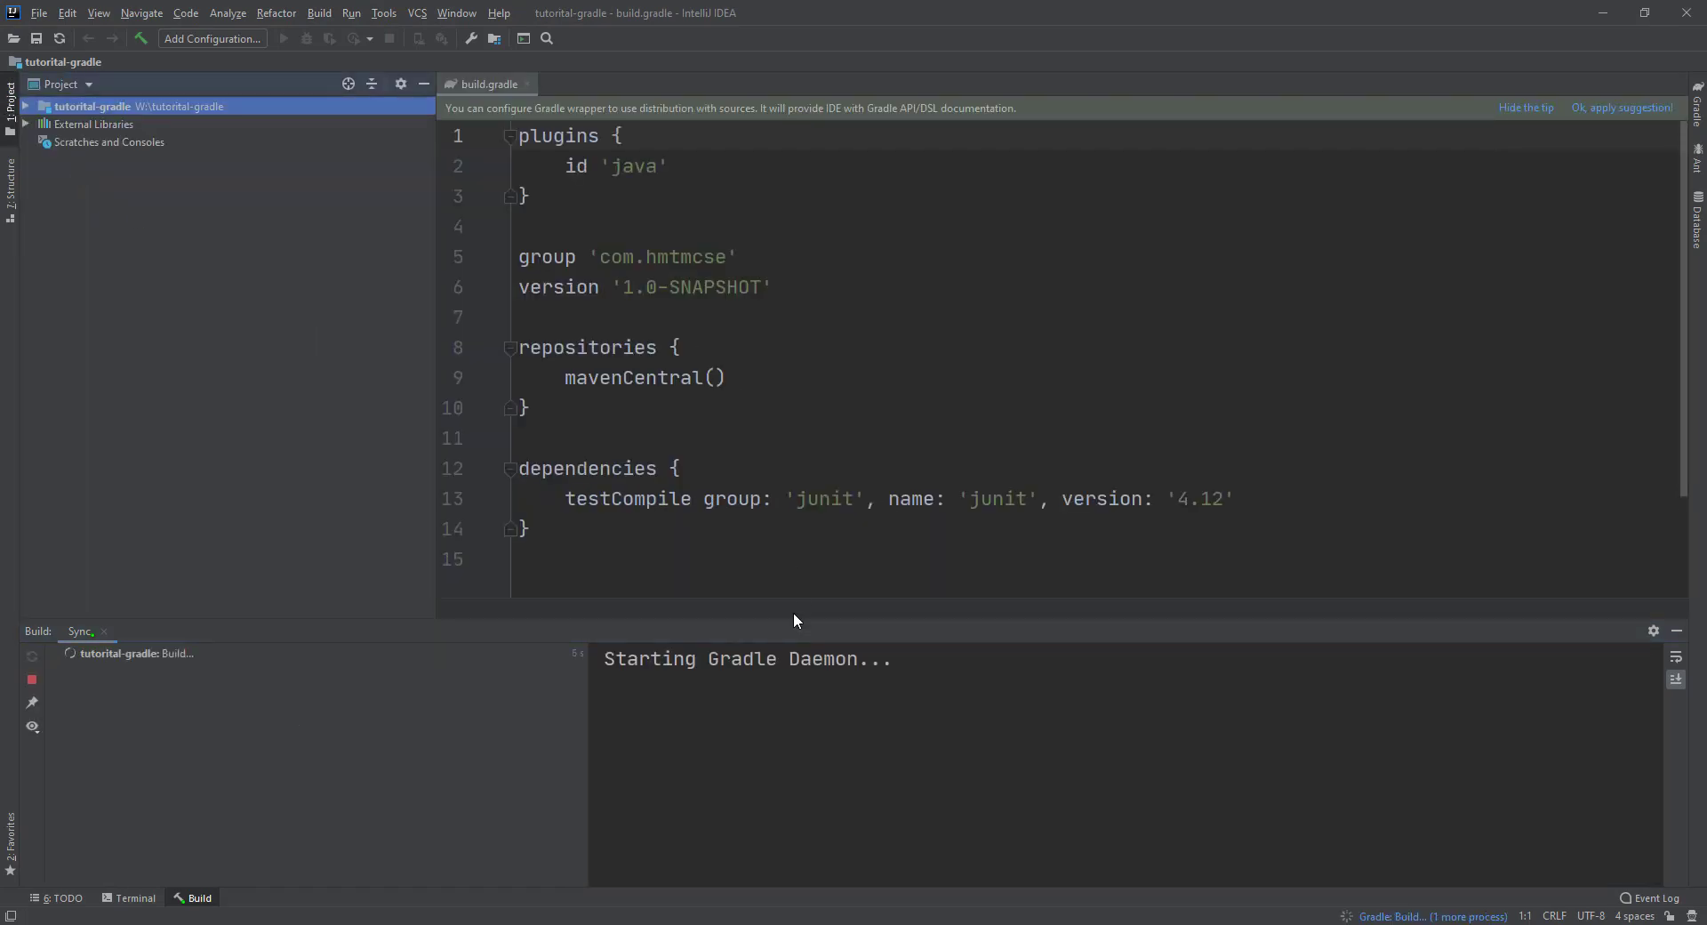
{"action": "left_click_drag", "start_coordinate": [793, 620], "coordinate": [777, 672]}
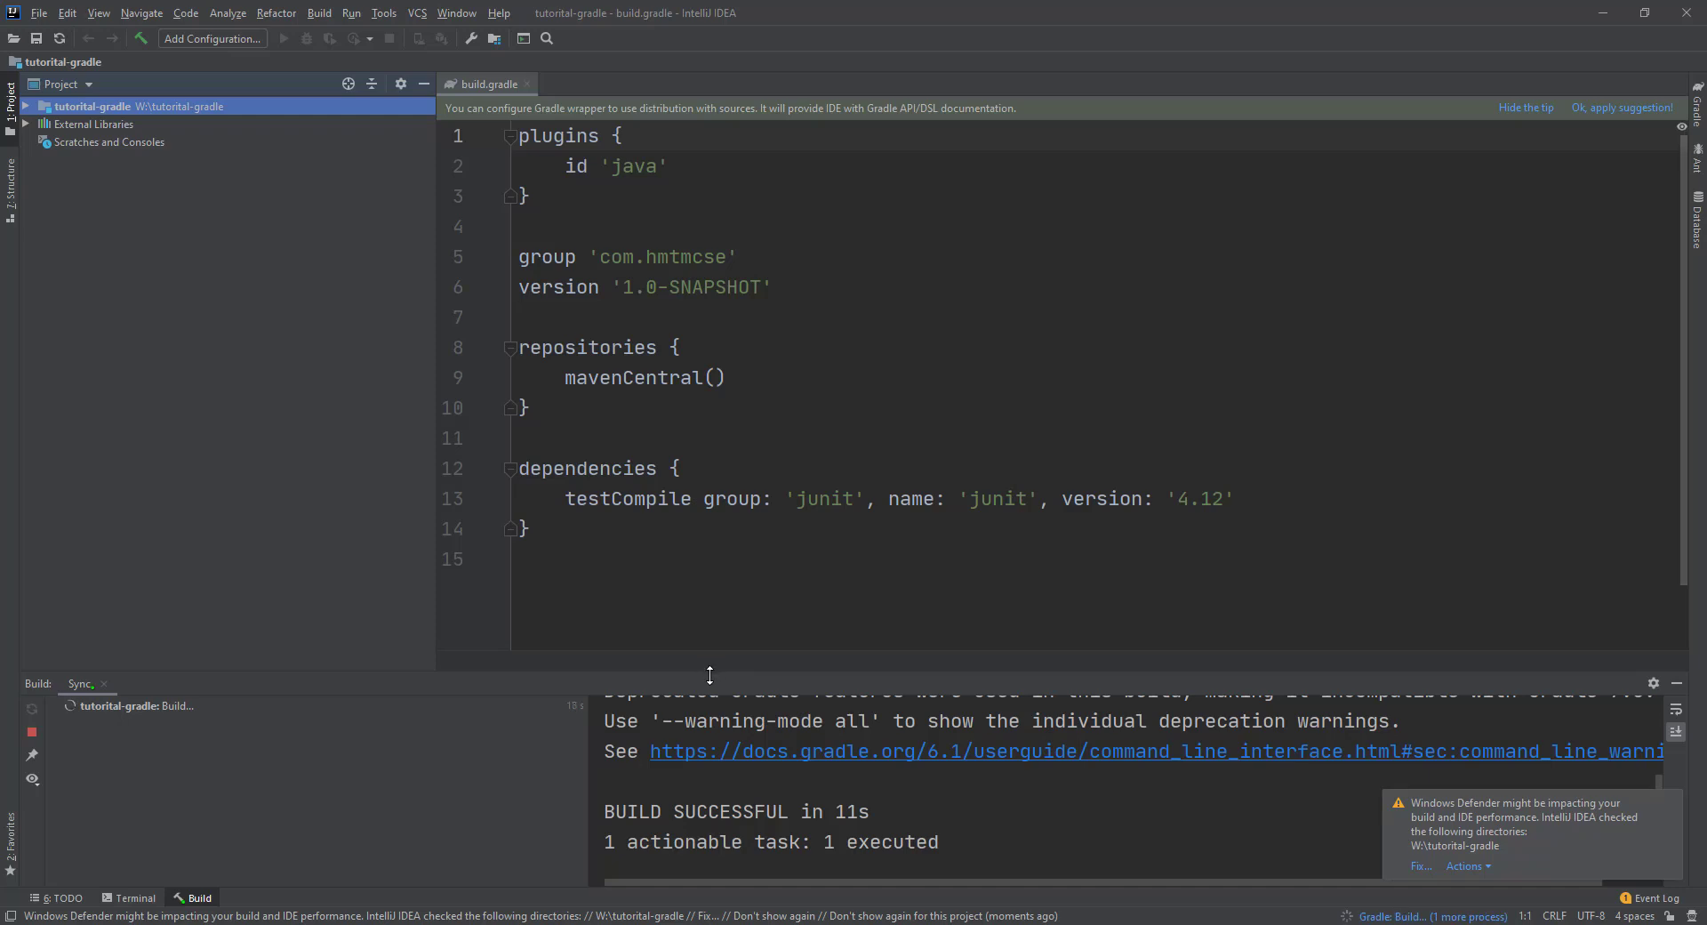
{"action": "left_click_drag", "start_coordinate": [710, 675], "coordinate": [724, 589]}
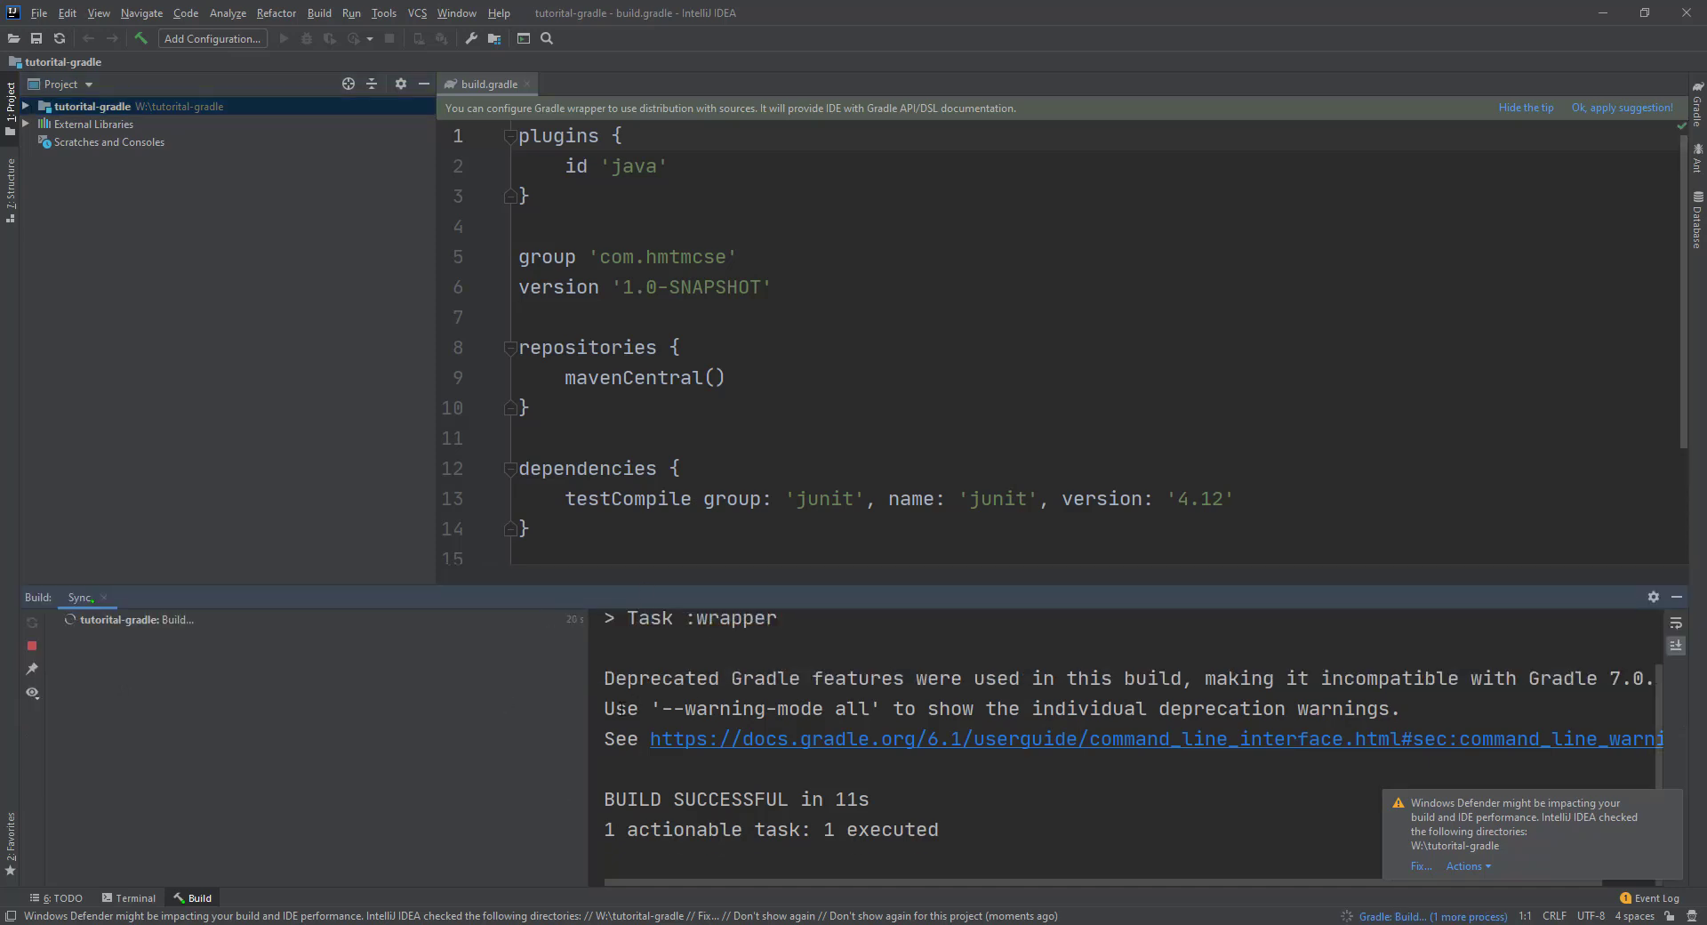
Expand the project tree down to src/main/java and open build.gradle.
{"action": "double_click", "coordinate": [89, 104]}
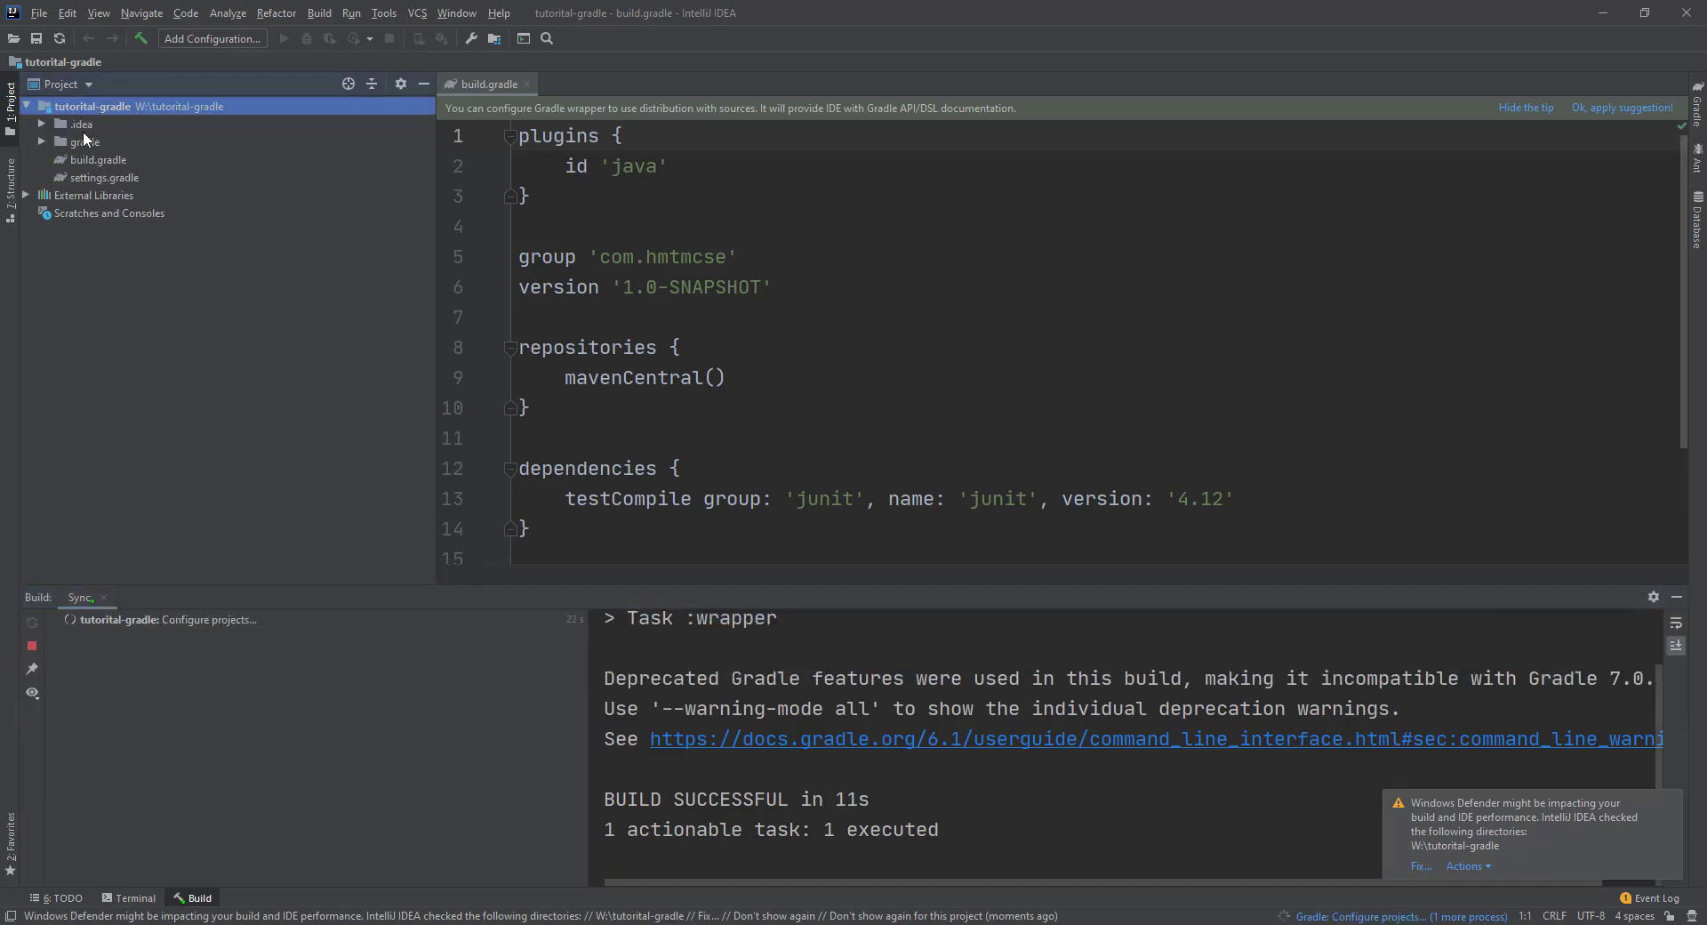
{"action": "left_click", "coordinate": [85, 142]}
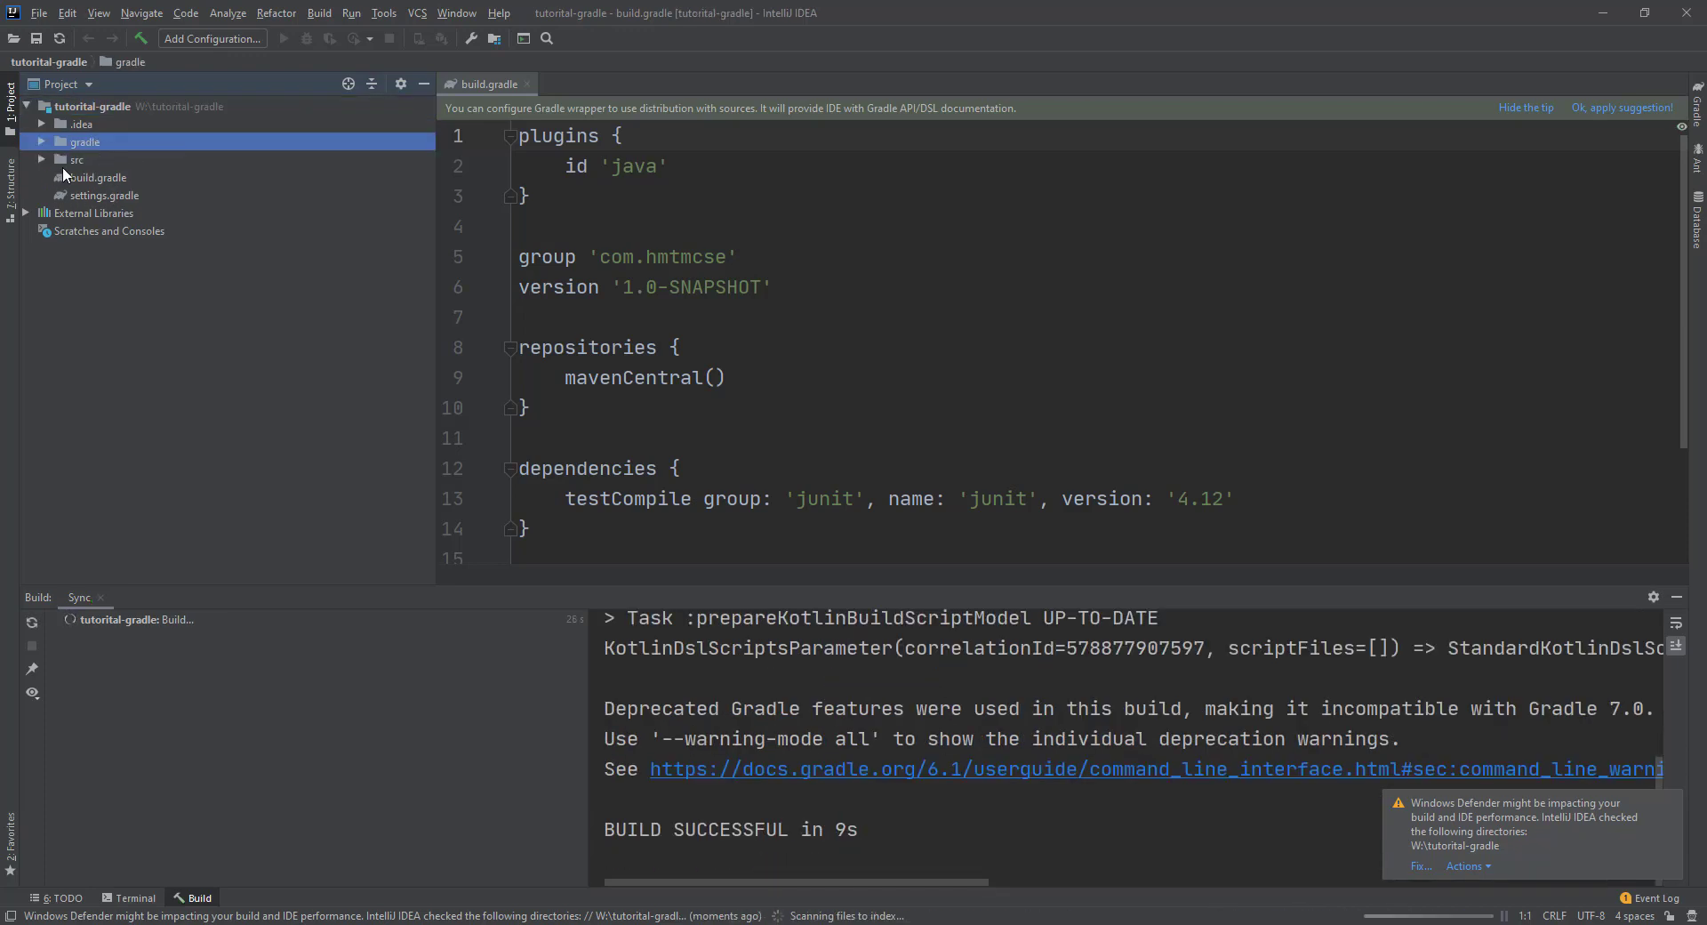
{"action": "double_click", "coordinate": [73, 165]}
{"action": "double_click", "coordinate": [73, 196]}
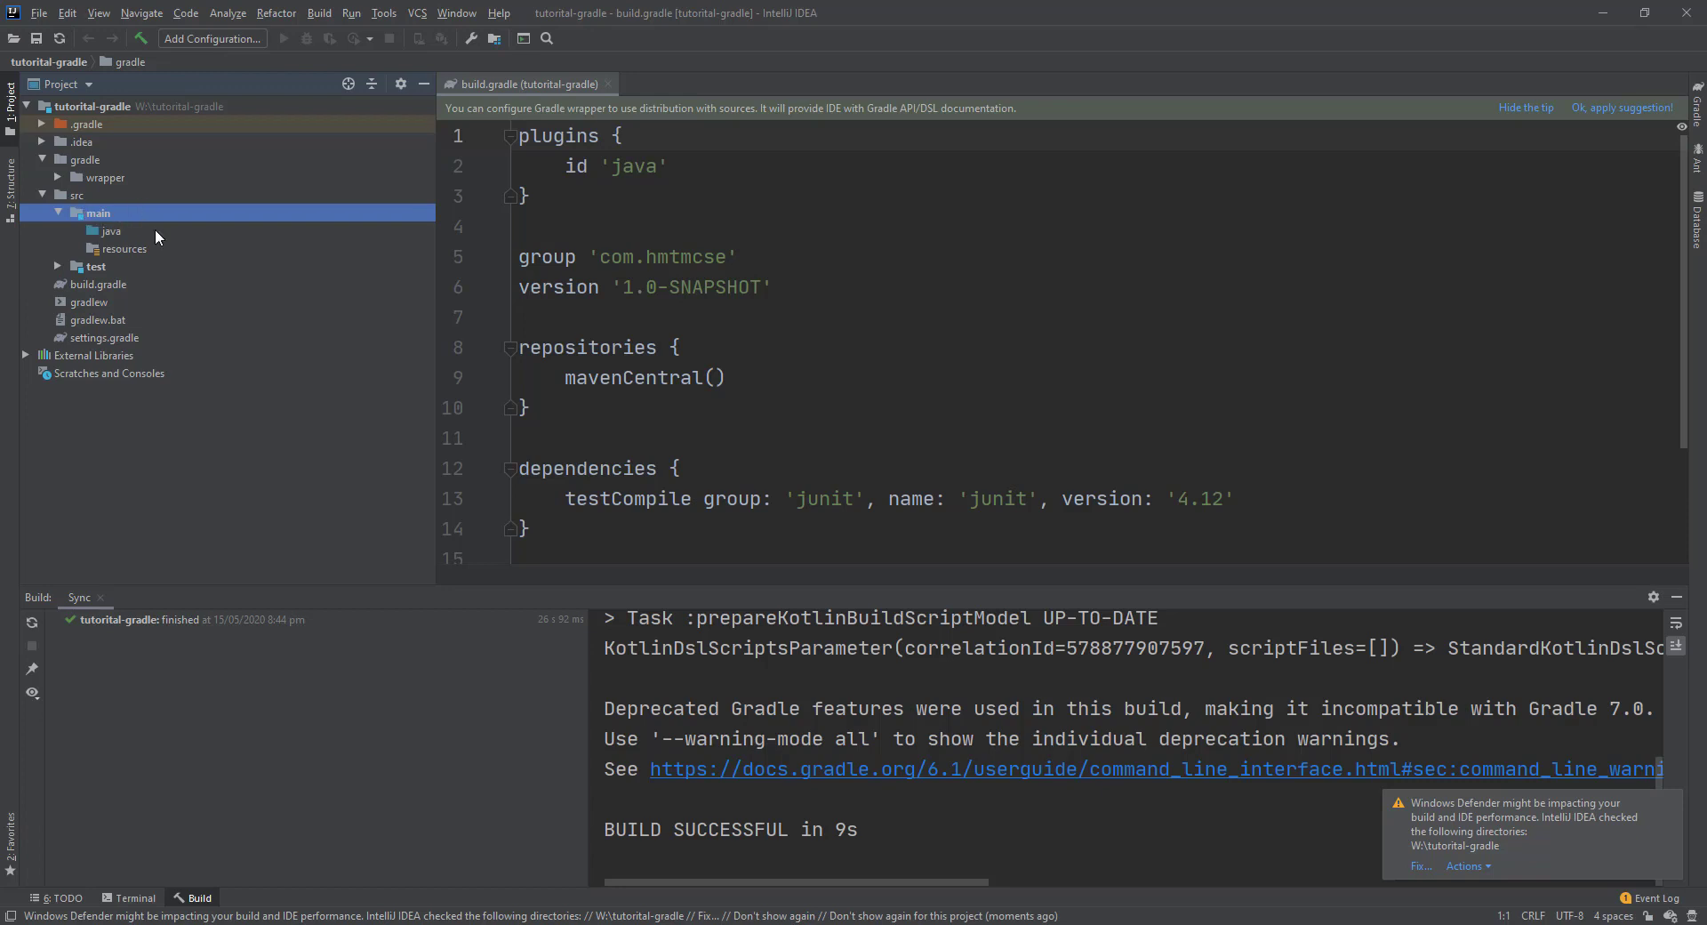
{"action": "left_click", "coordinate": [121, 233]}
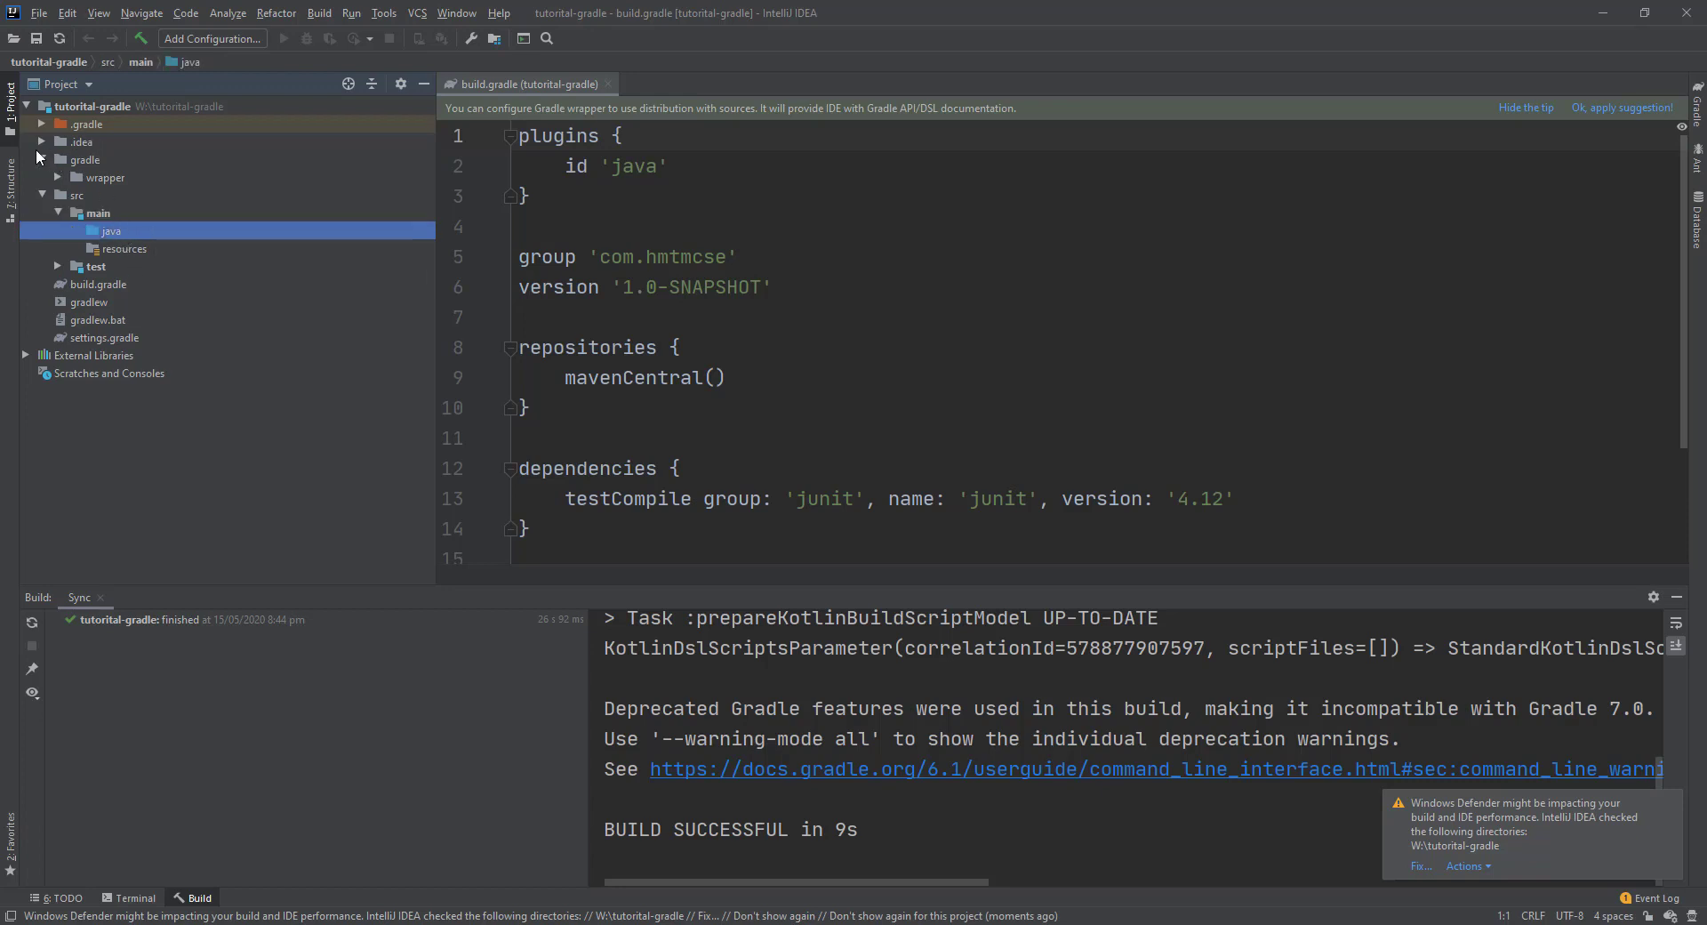
{"action": "left_click", "coordinate": [42, 159]}
{"action": "double_click", "coordinate": [99, 267]}
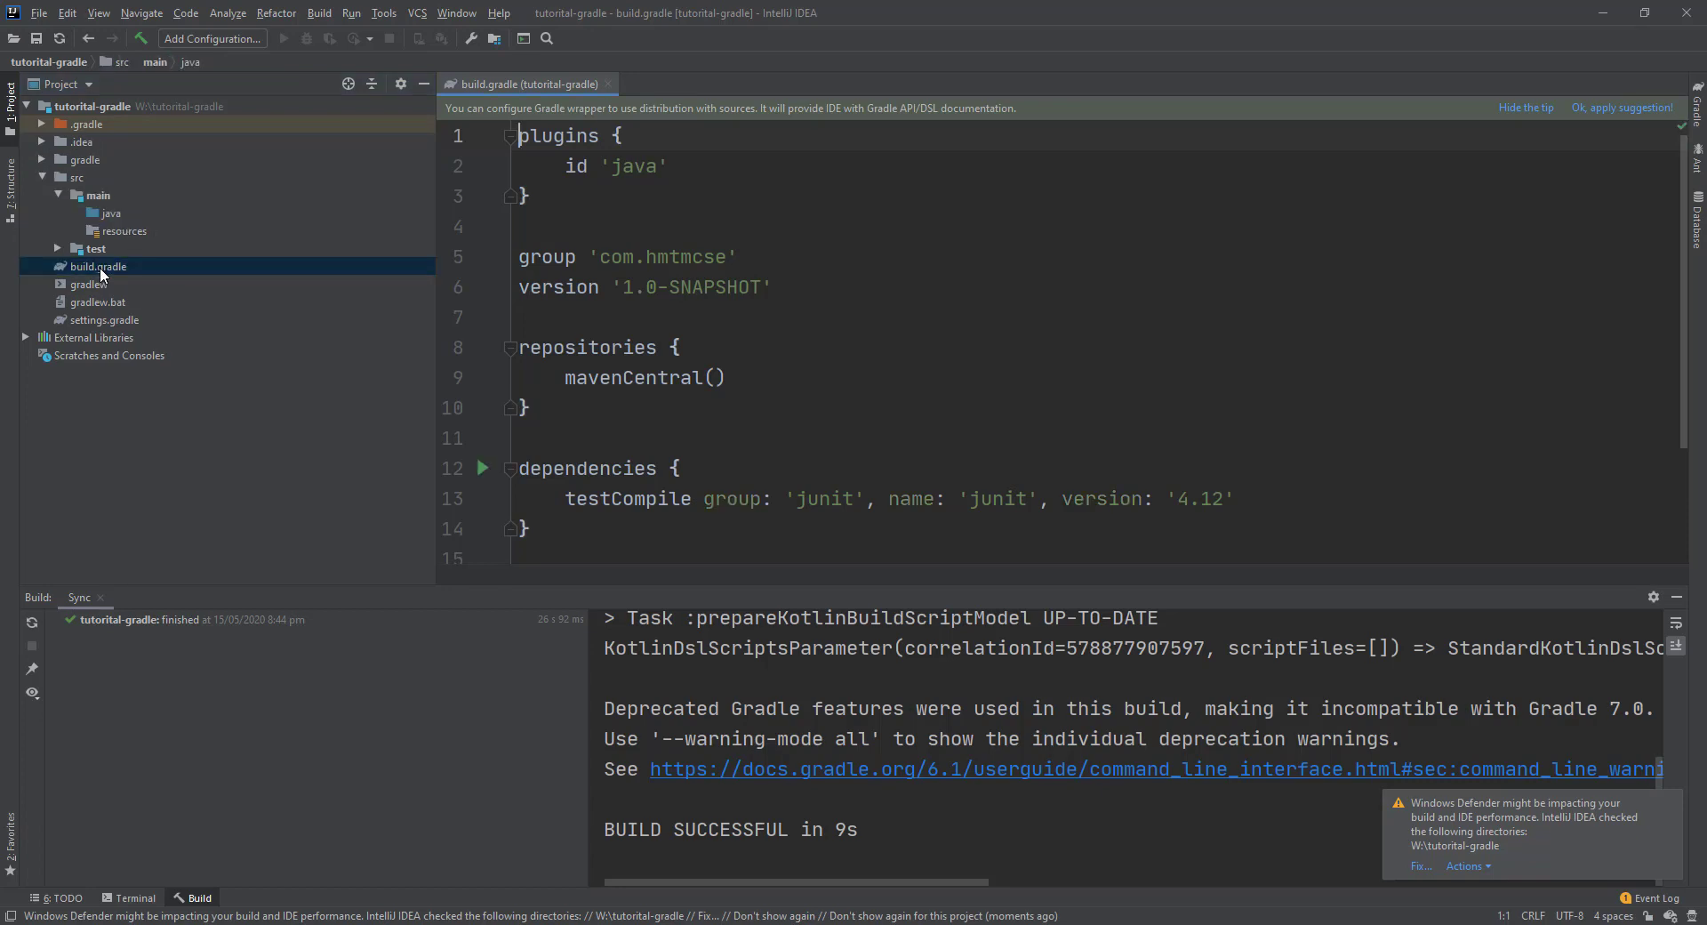
Hide the Build output and highlight build.gradle's plugins, junit dependency and repositories blocks.
{"action": "left_click", "coordinate": [1677, 596]}
{"action": "left_click", "coordinate": [861, 269]}
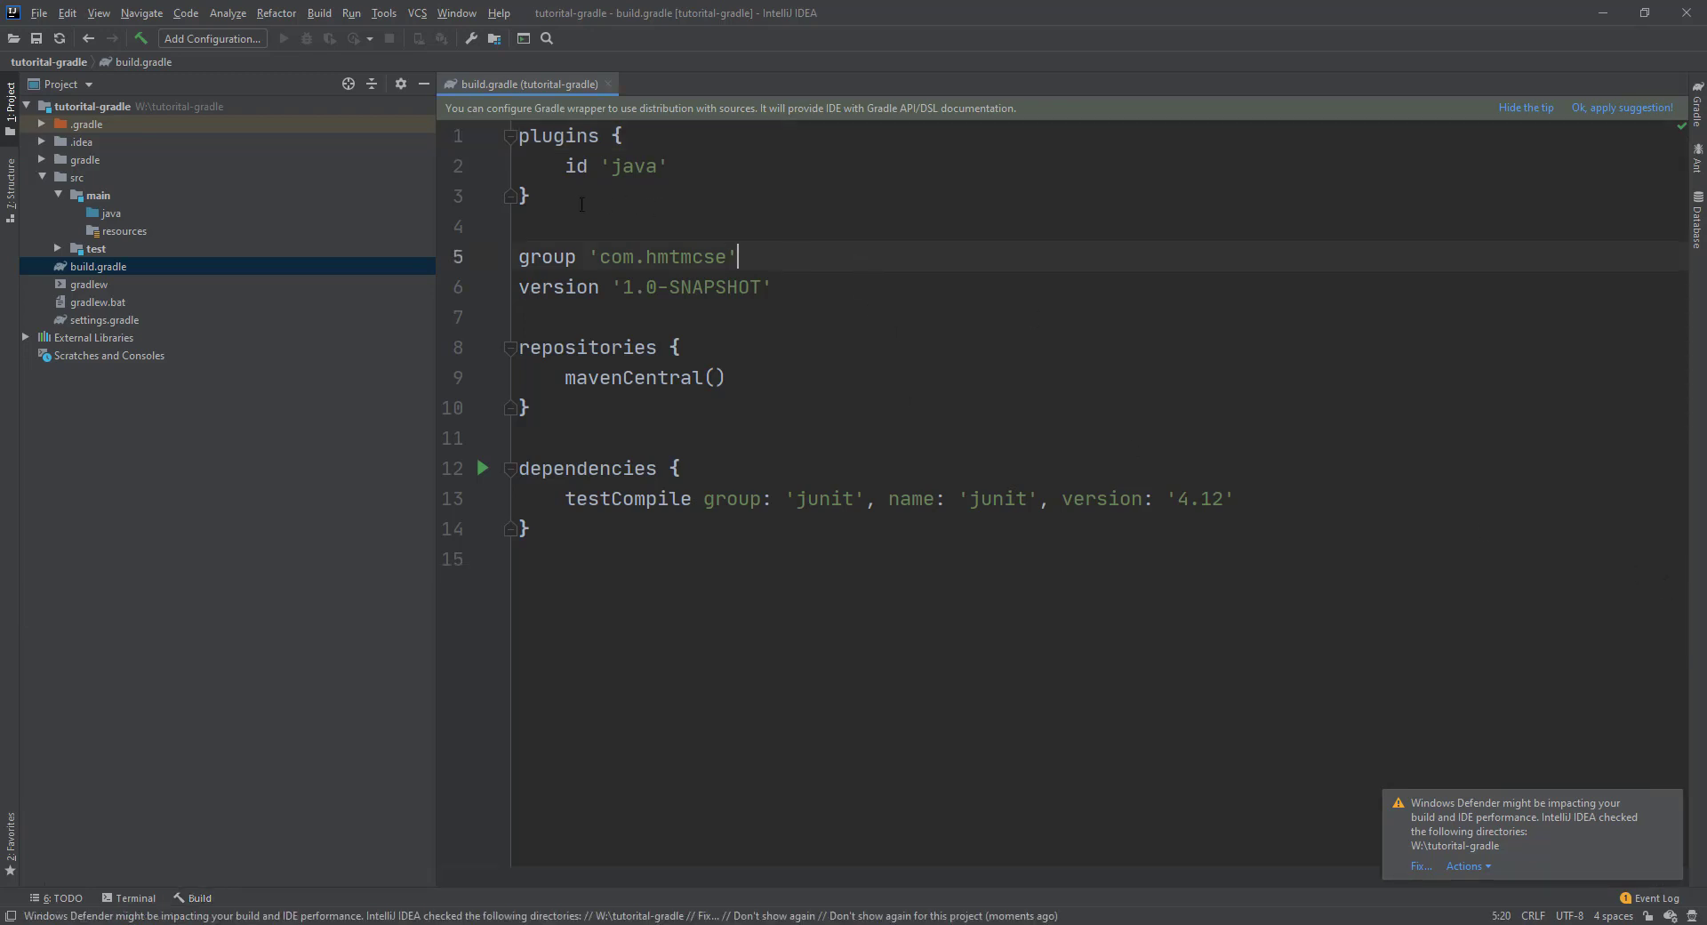
{"action": "left_click_drag", "start_coordinate": [551, 201], "coordinate": [476, 135]}
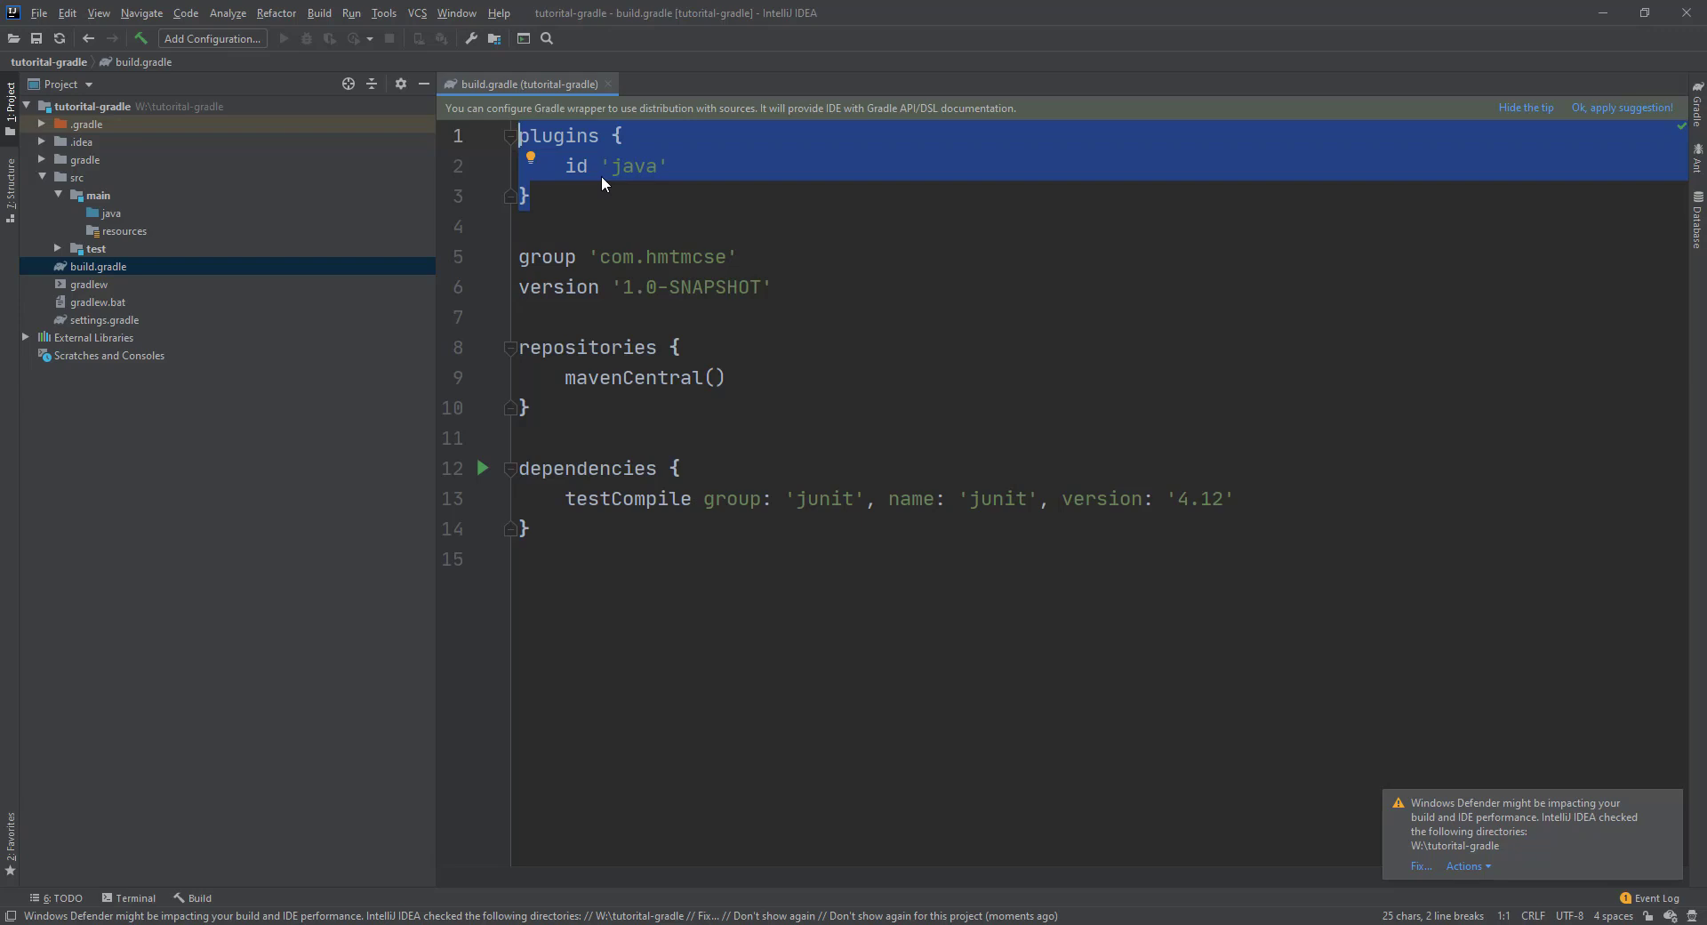
{"action": "left_click_drag", "start_coordinate": [1277, 491], "coordinate": [451, 495]}
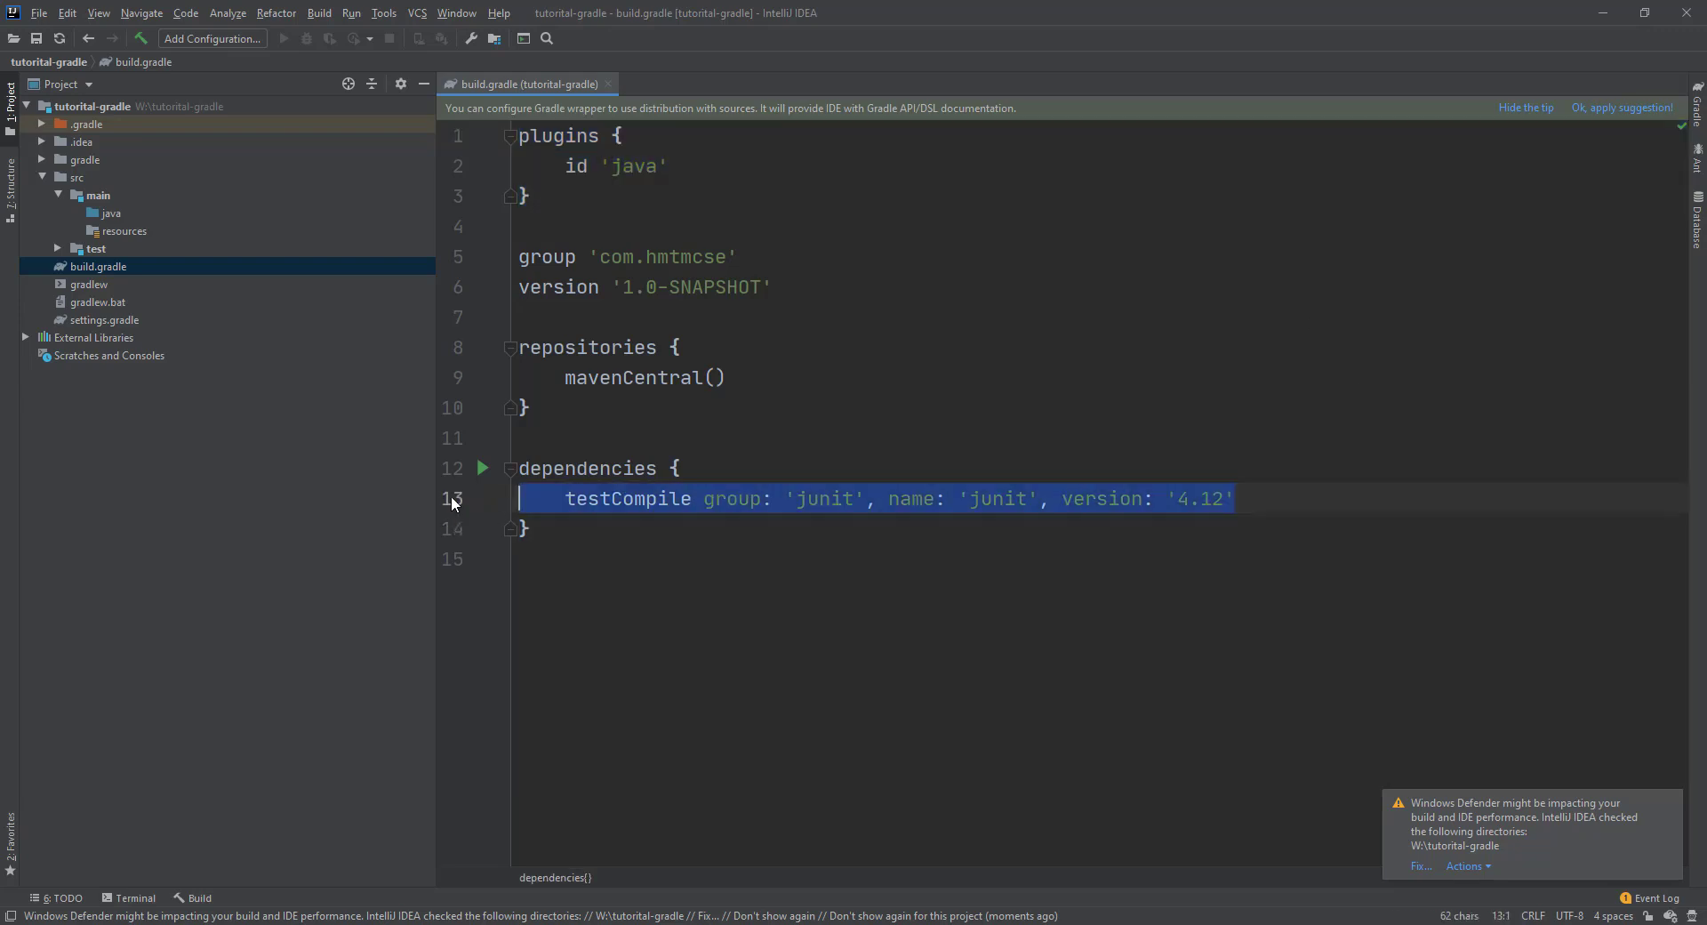
{"action": "left_click", "coordinate": [627, 532]}
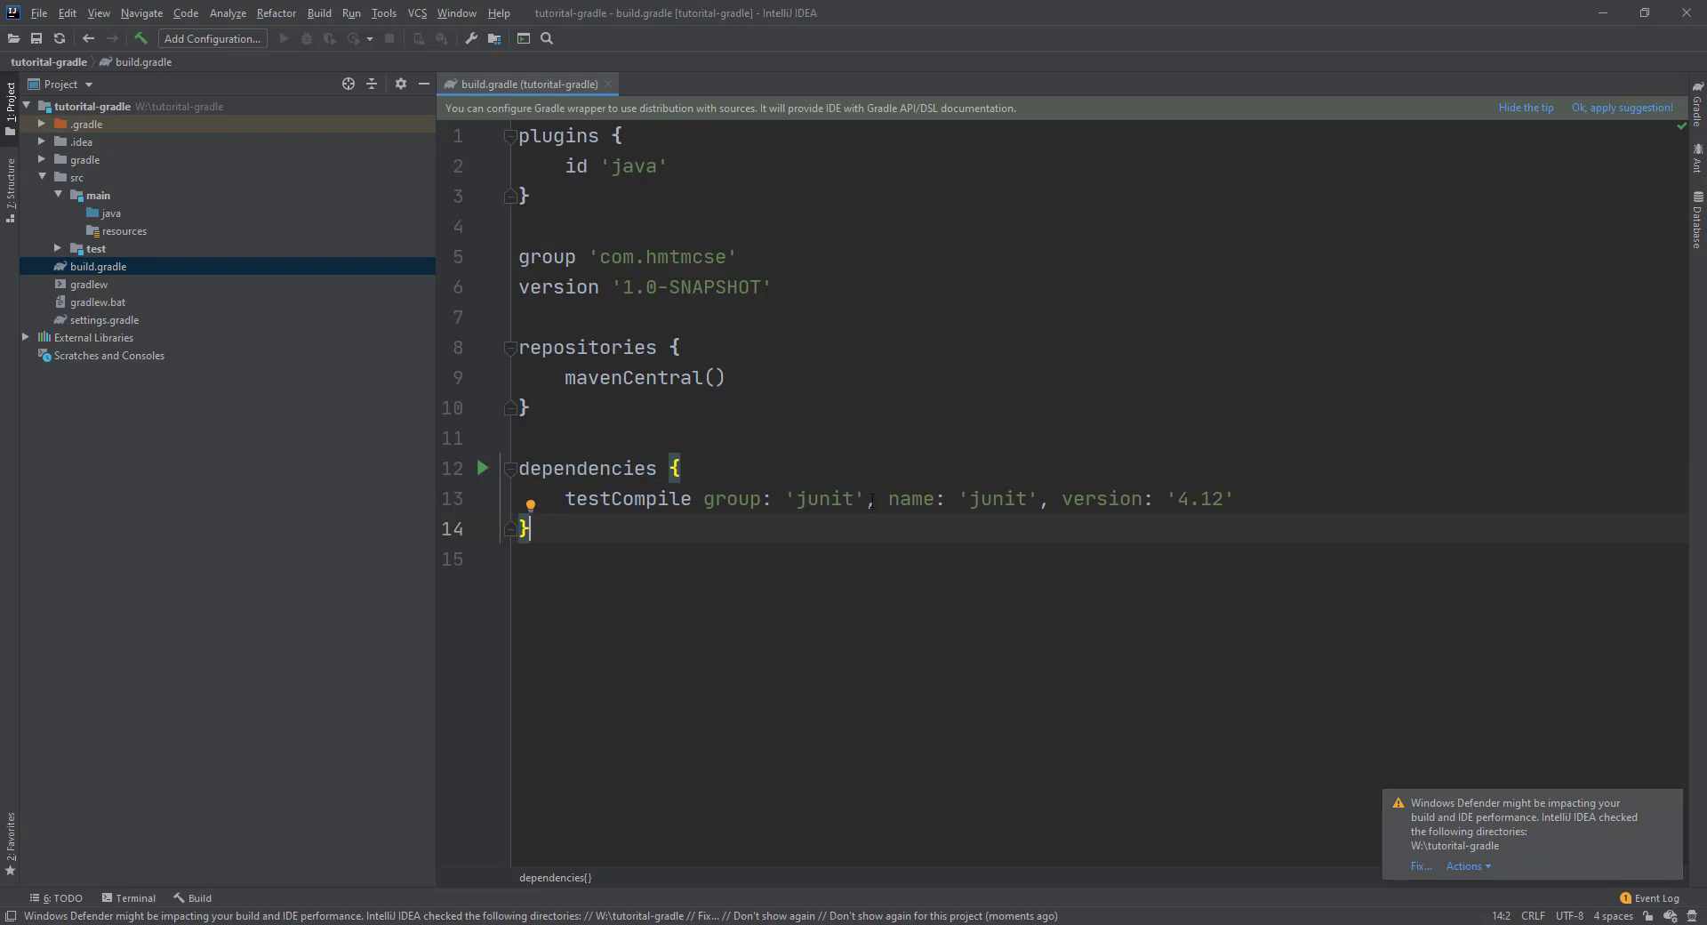
{"action": "left_click_drag", "start_coordinate": [558, 408], "coordinate": [453, 350]}
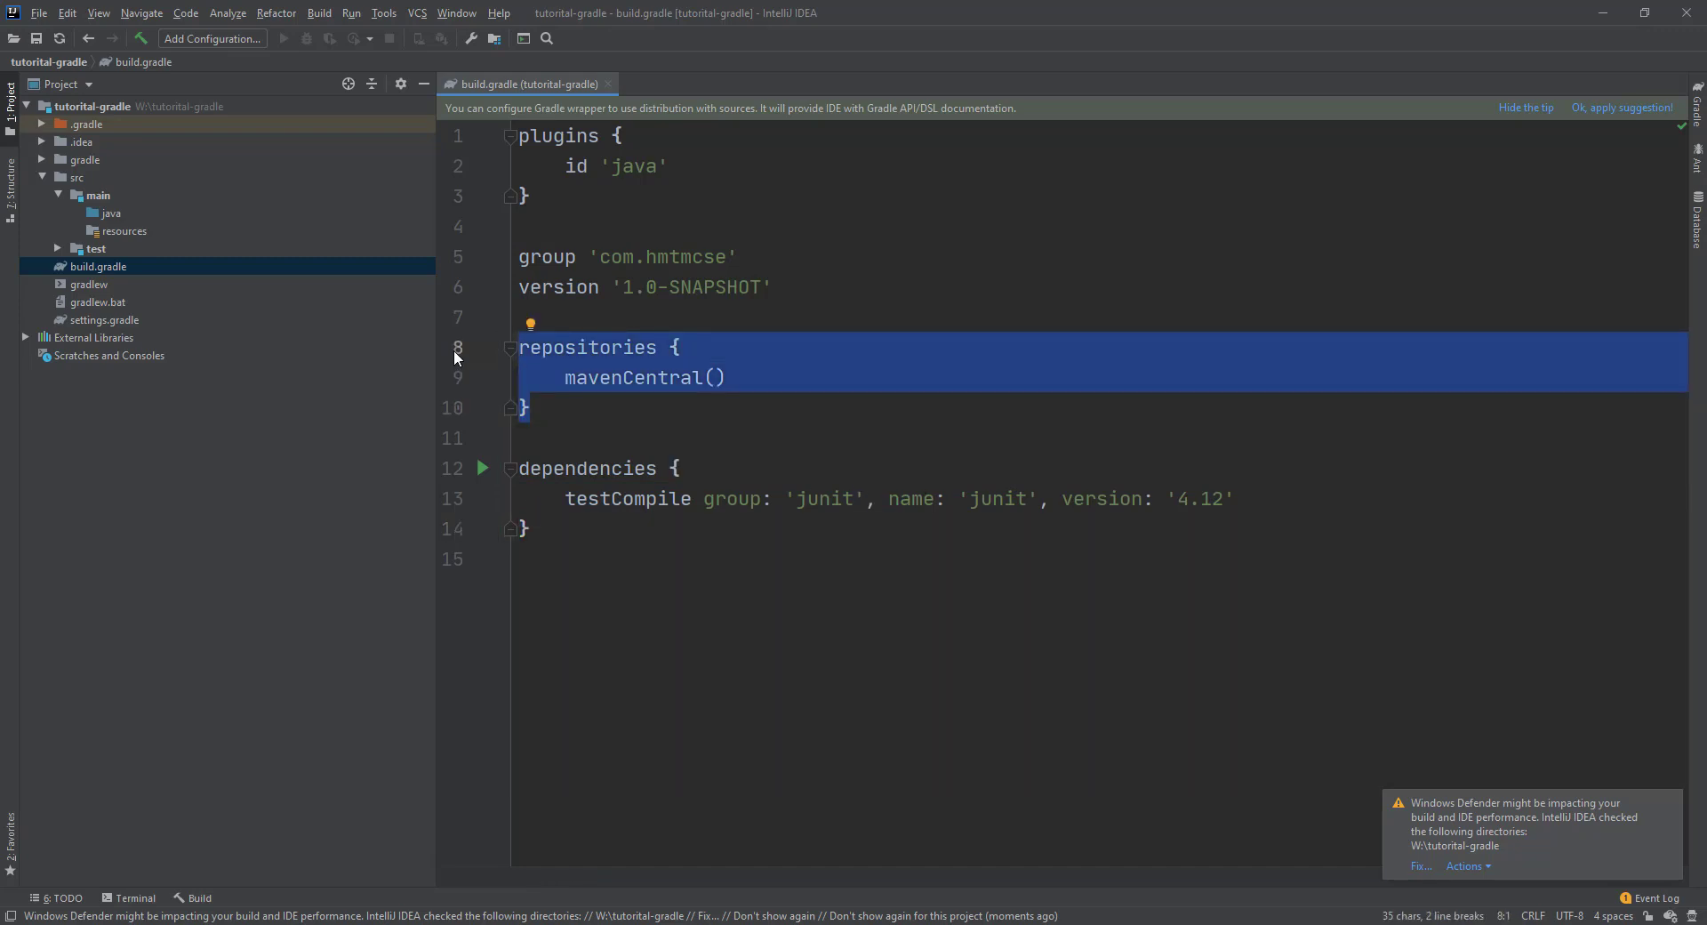
{"action": "left_click", "coordinate": [860, 255]}
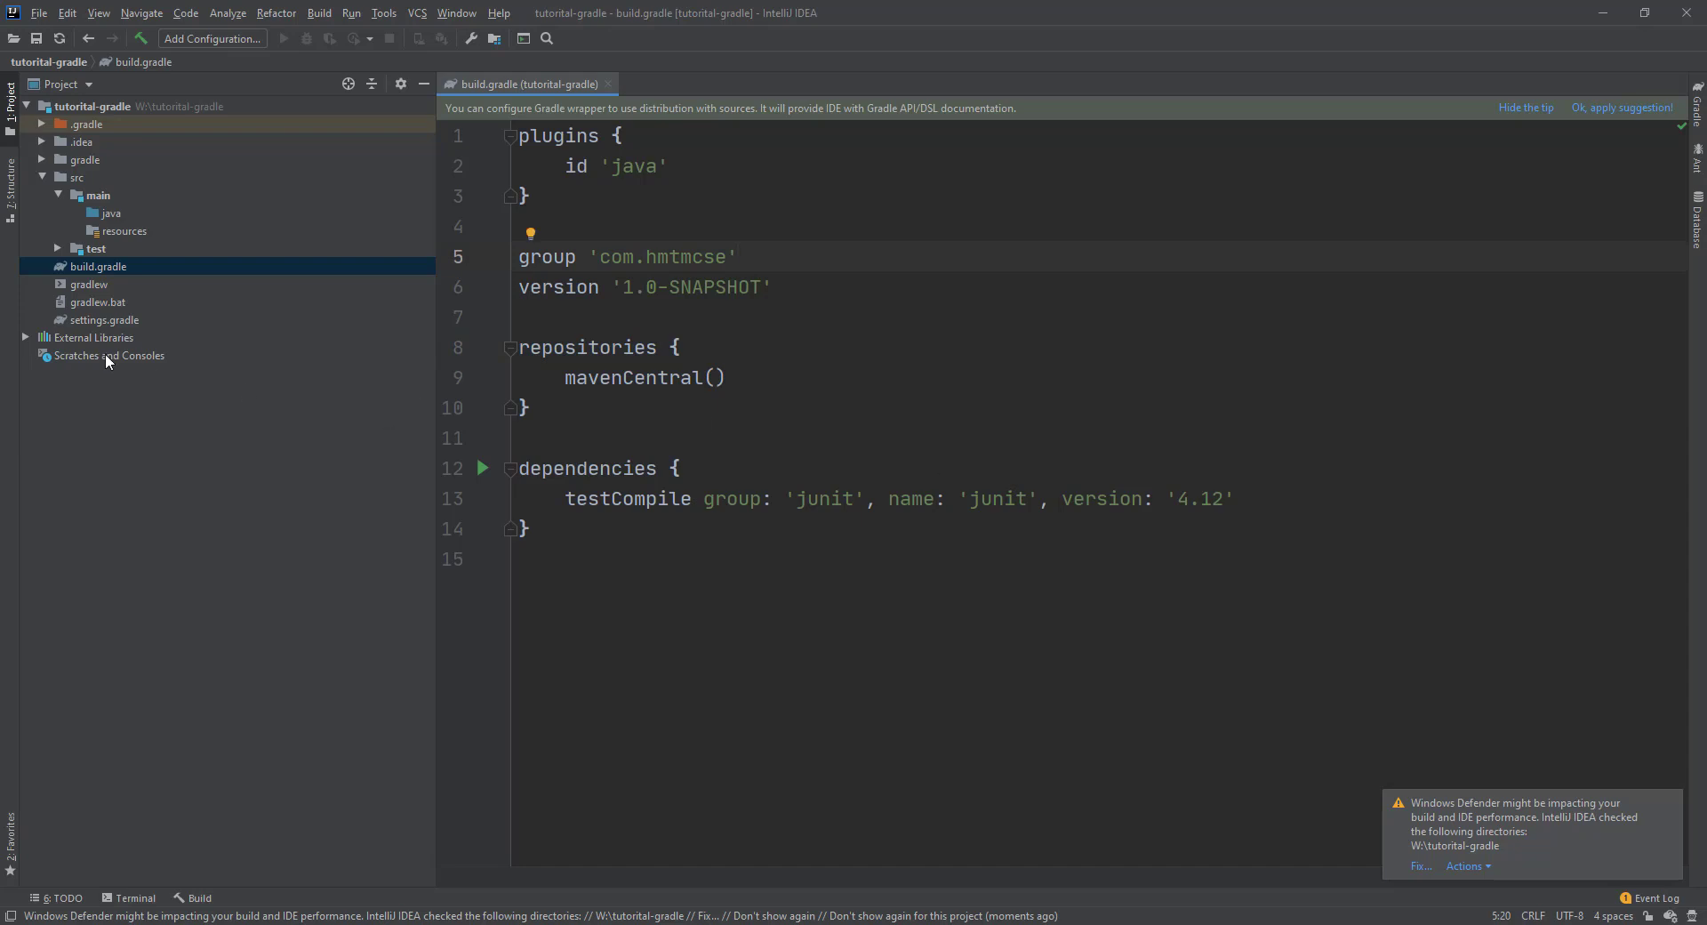
Open settings.gradle, then return to build.gradle's junit dependency line.
{"action": "double_click", "coordinate": [126, 318]}
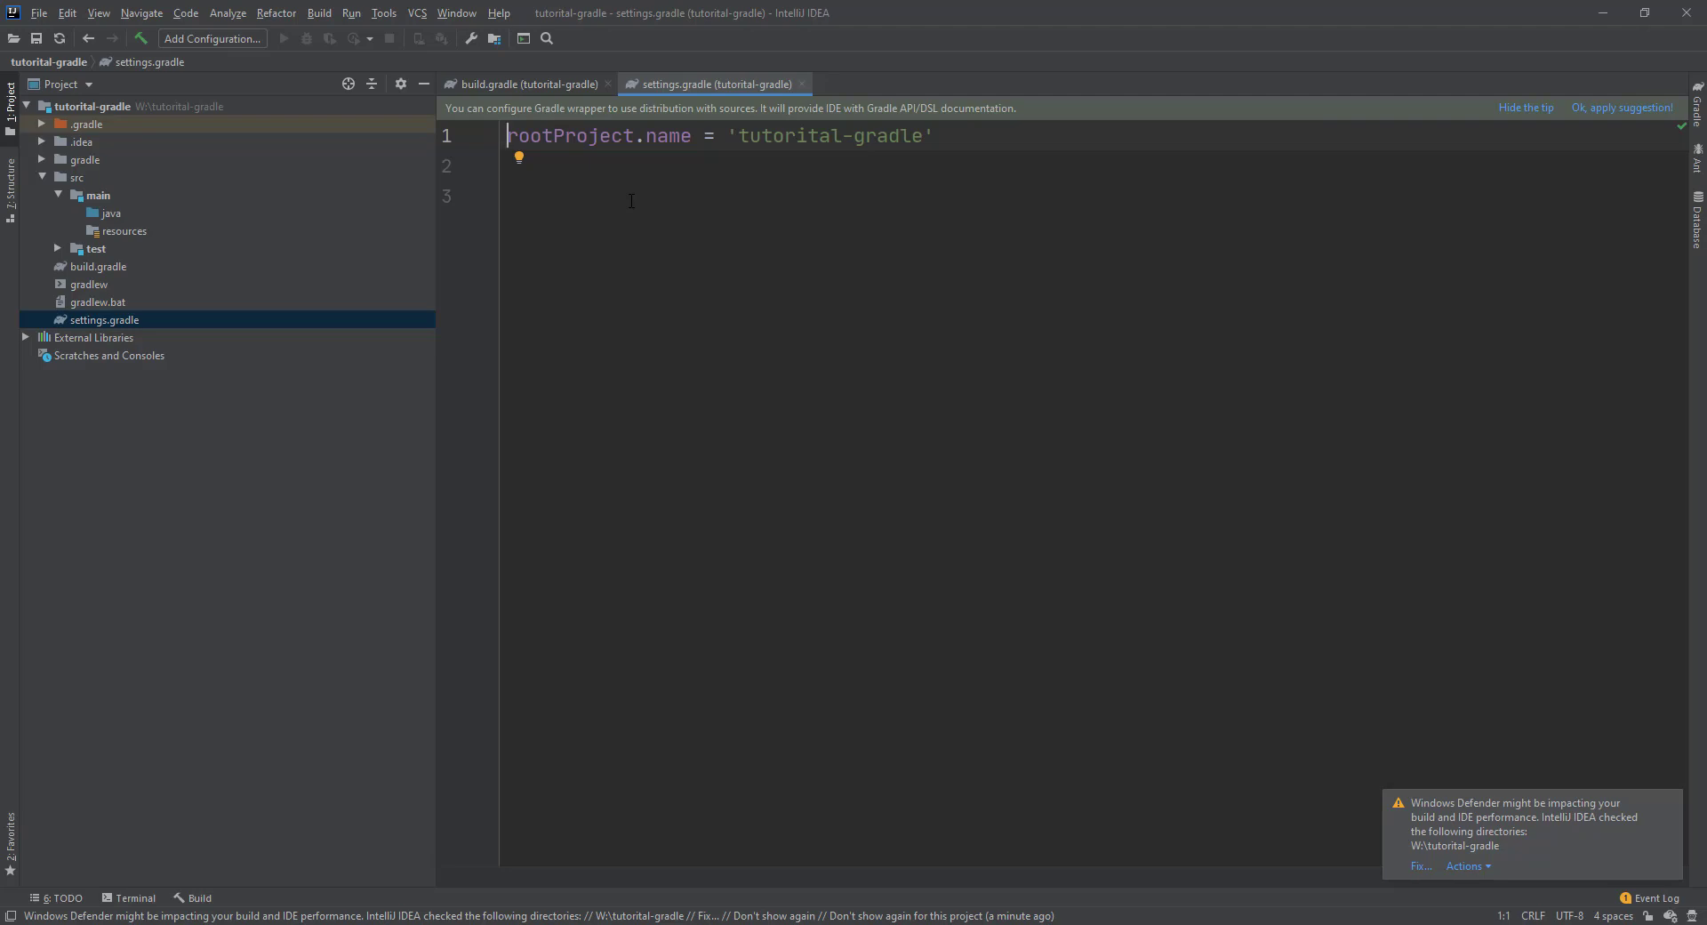
{"action": "double_click", "coordinate": [99, 265]}
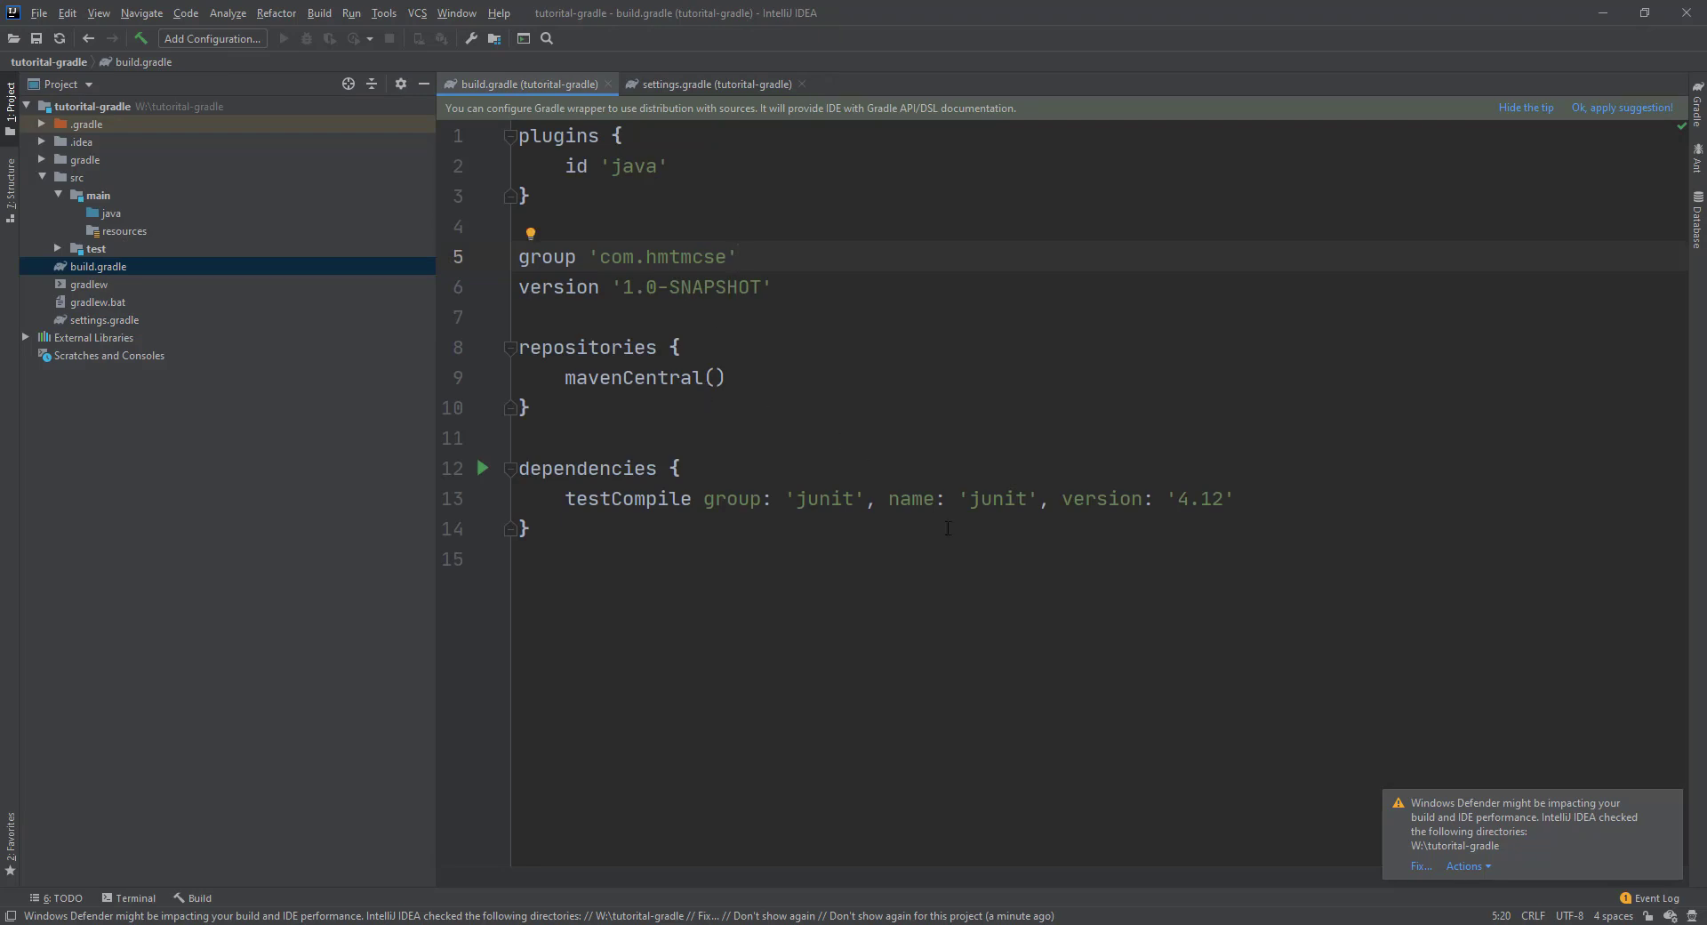
{"action": "left_click", "coordinate": [1268, 498]}
Create the package com.hmtmcse under src/main/java and bring up its context menu.
{"action": "left_click", "coordinate": [112, 216]}
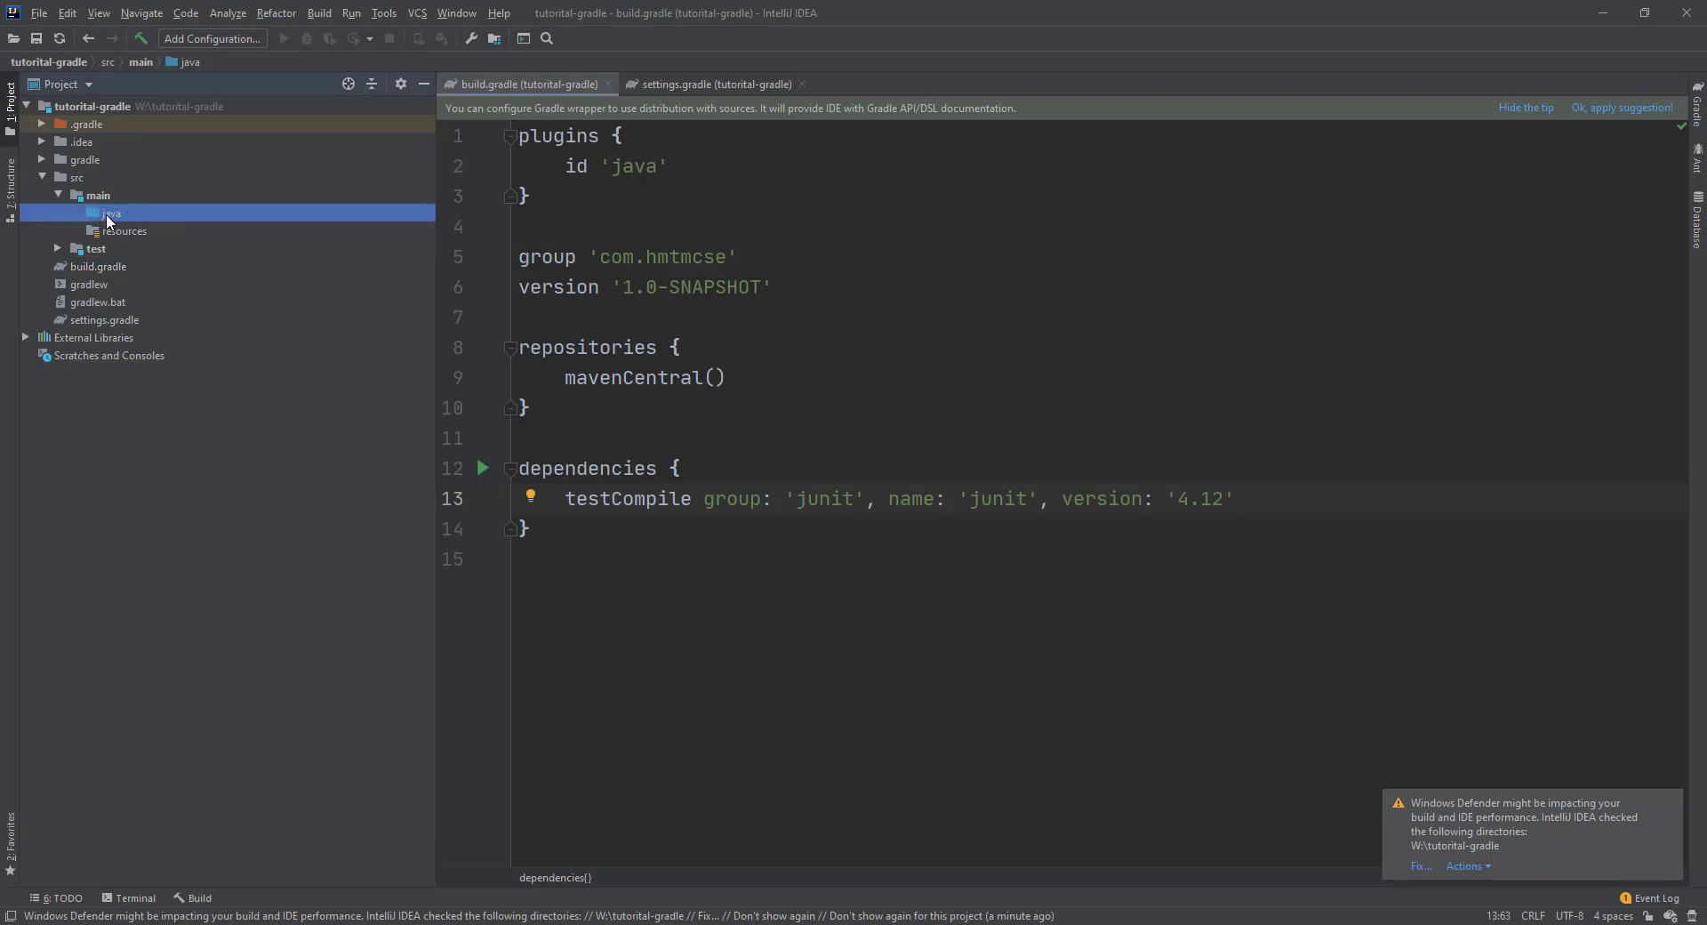
{"action": "right_click", "coordinate": [108, 219]}
{"action": "mouse_move", "coordinate": [178, 222]}
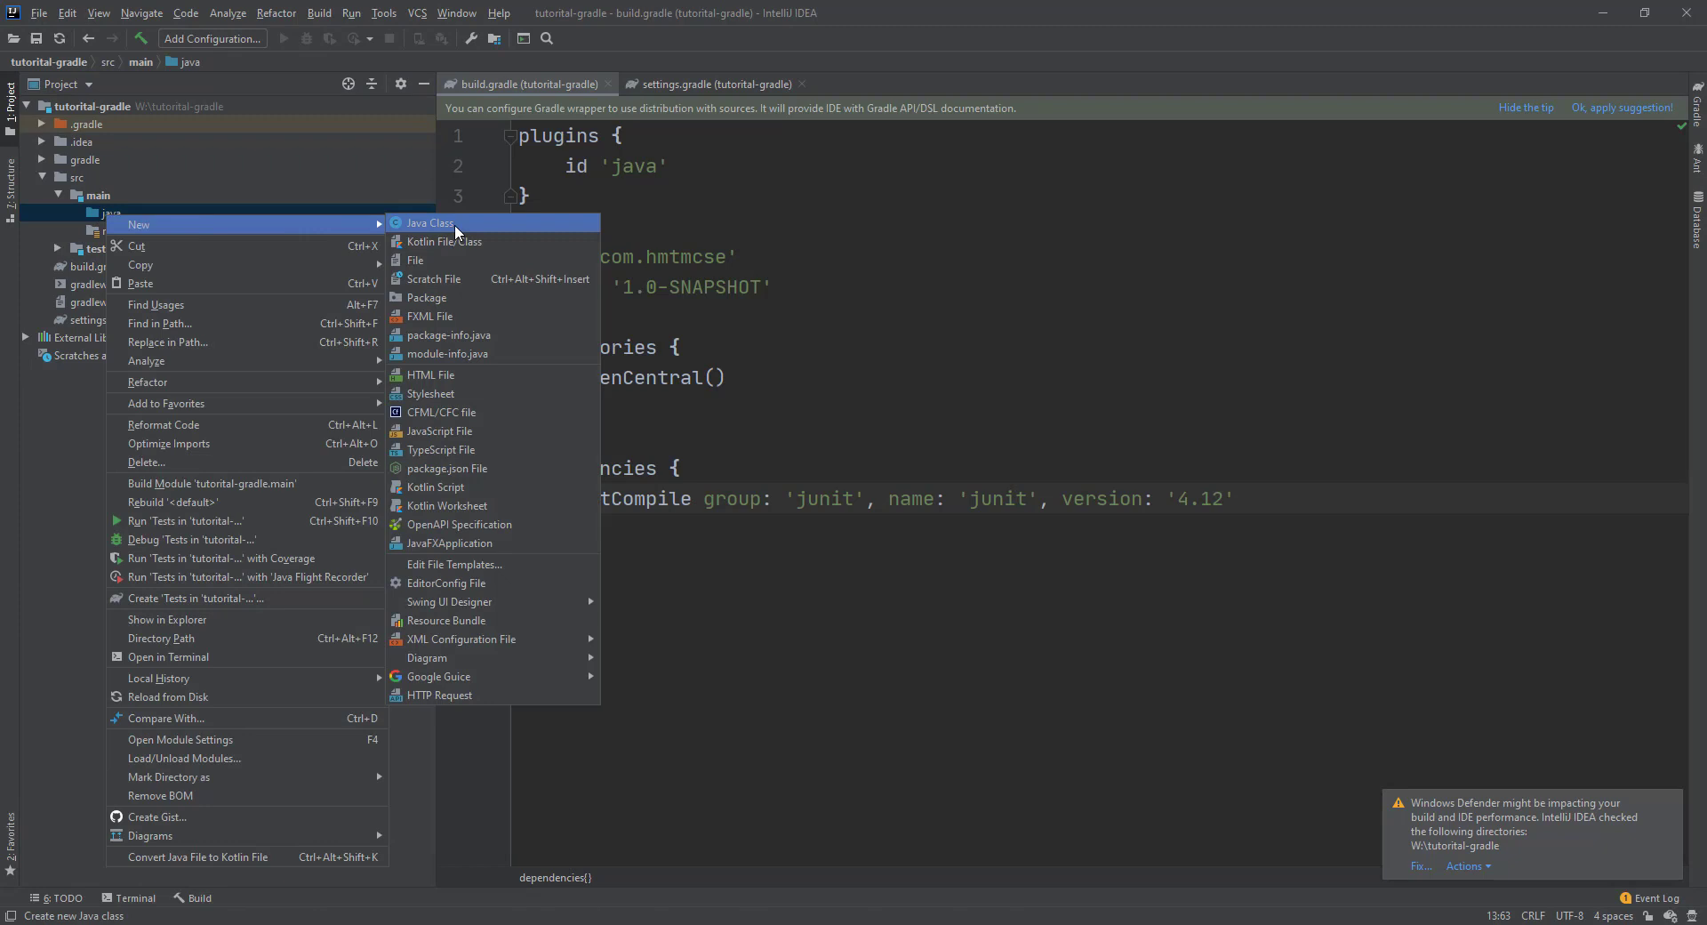
{"action": "left_click", "coordinate": [463, 296]}
{"action": "type", "text": "co"}
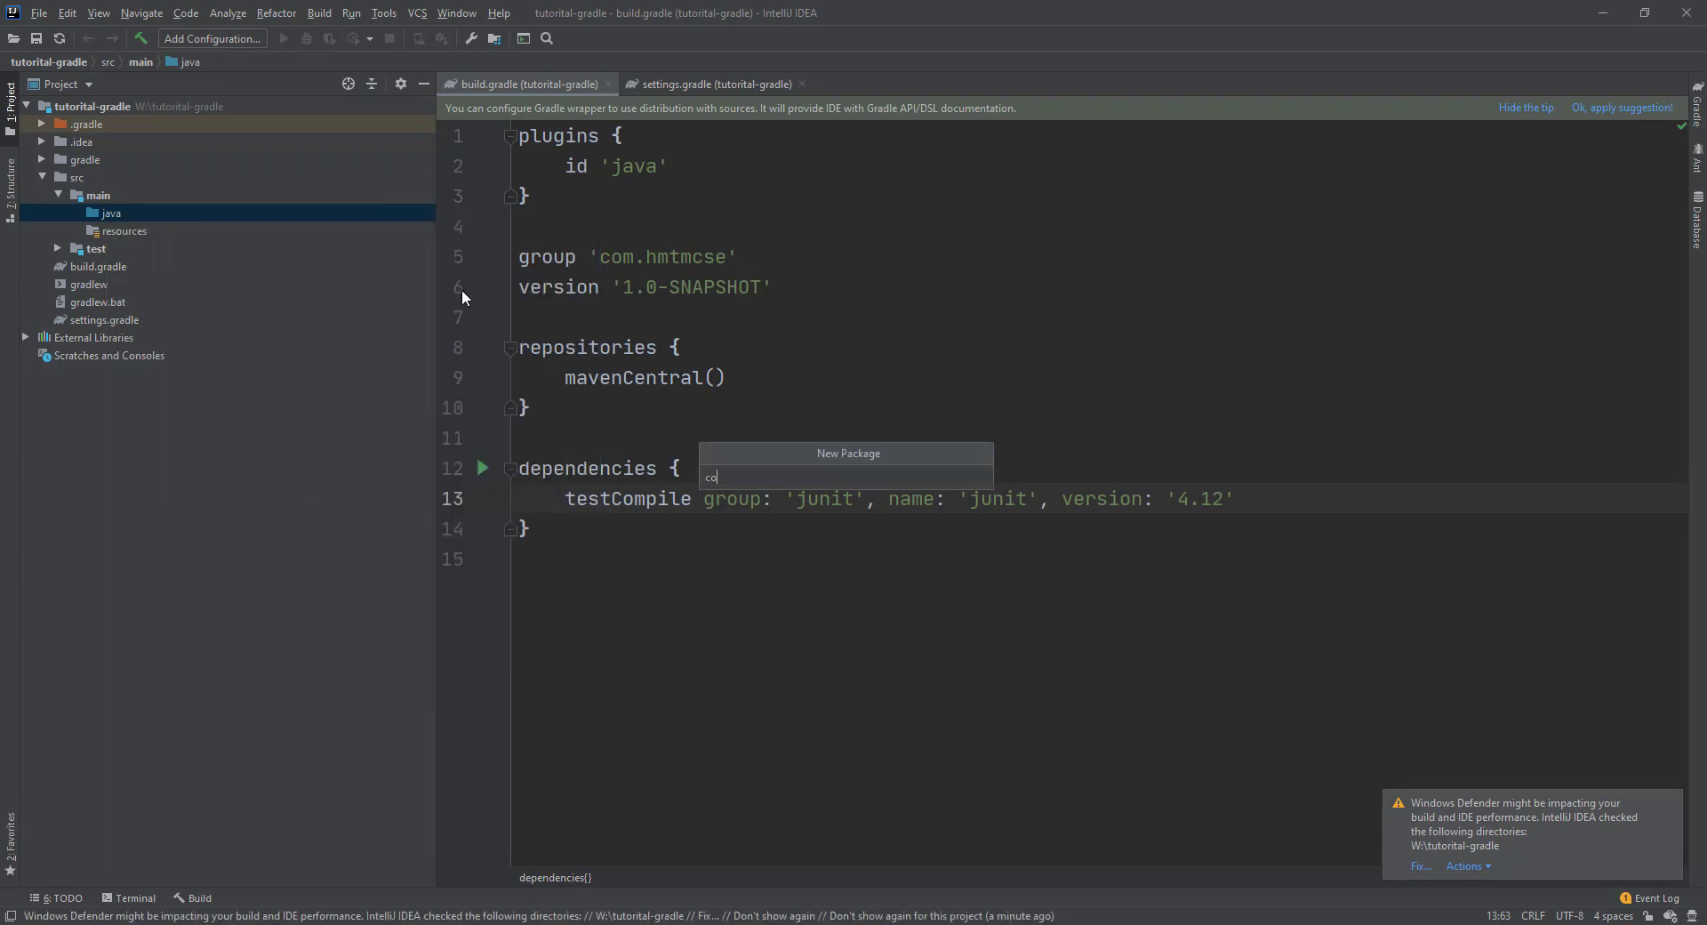
{"action": "type", "text": "m.hmtmcse"}
{"action": "key", "text": "Return"}
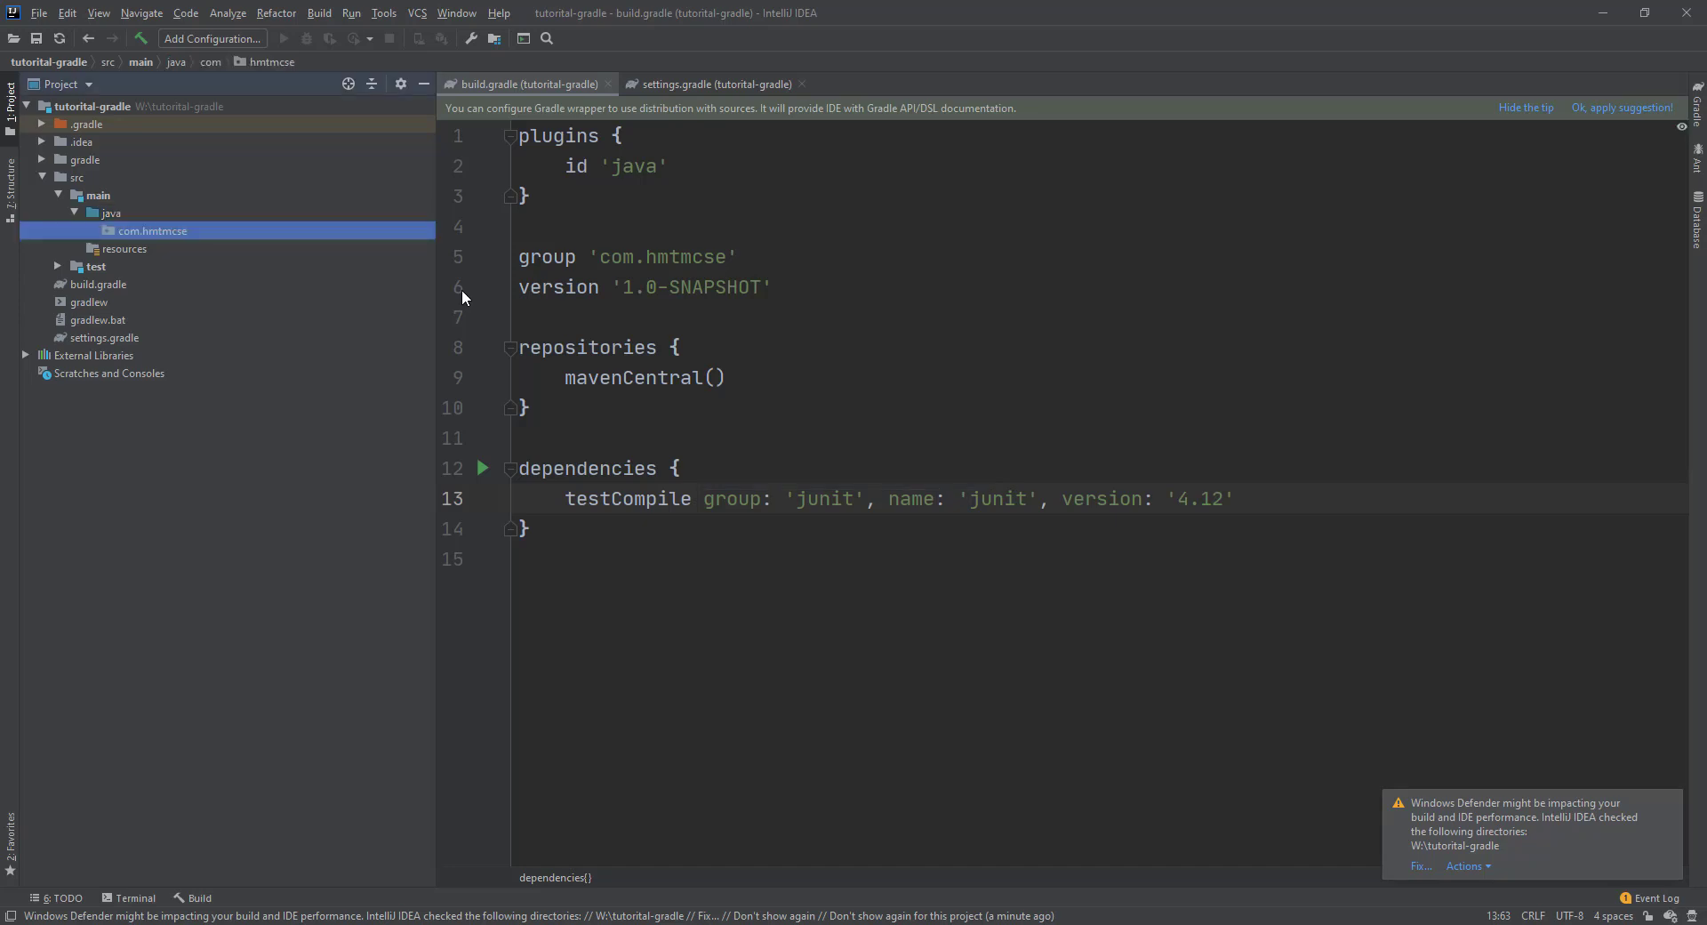
{"action": "right_click", "coordinate": [162, 231]}
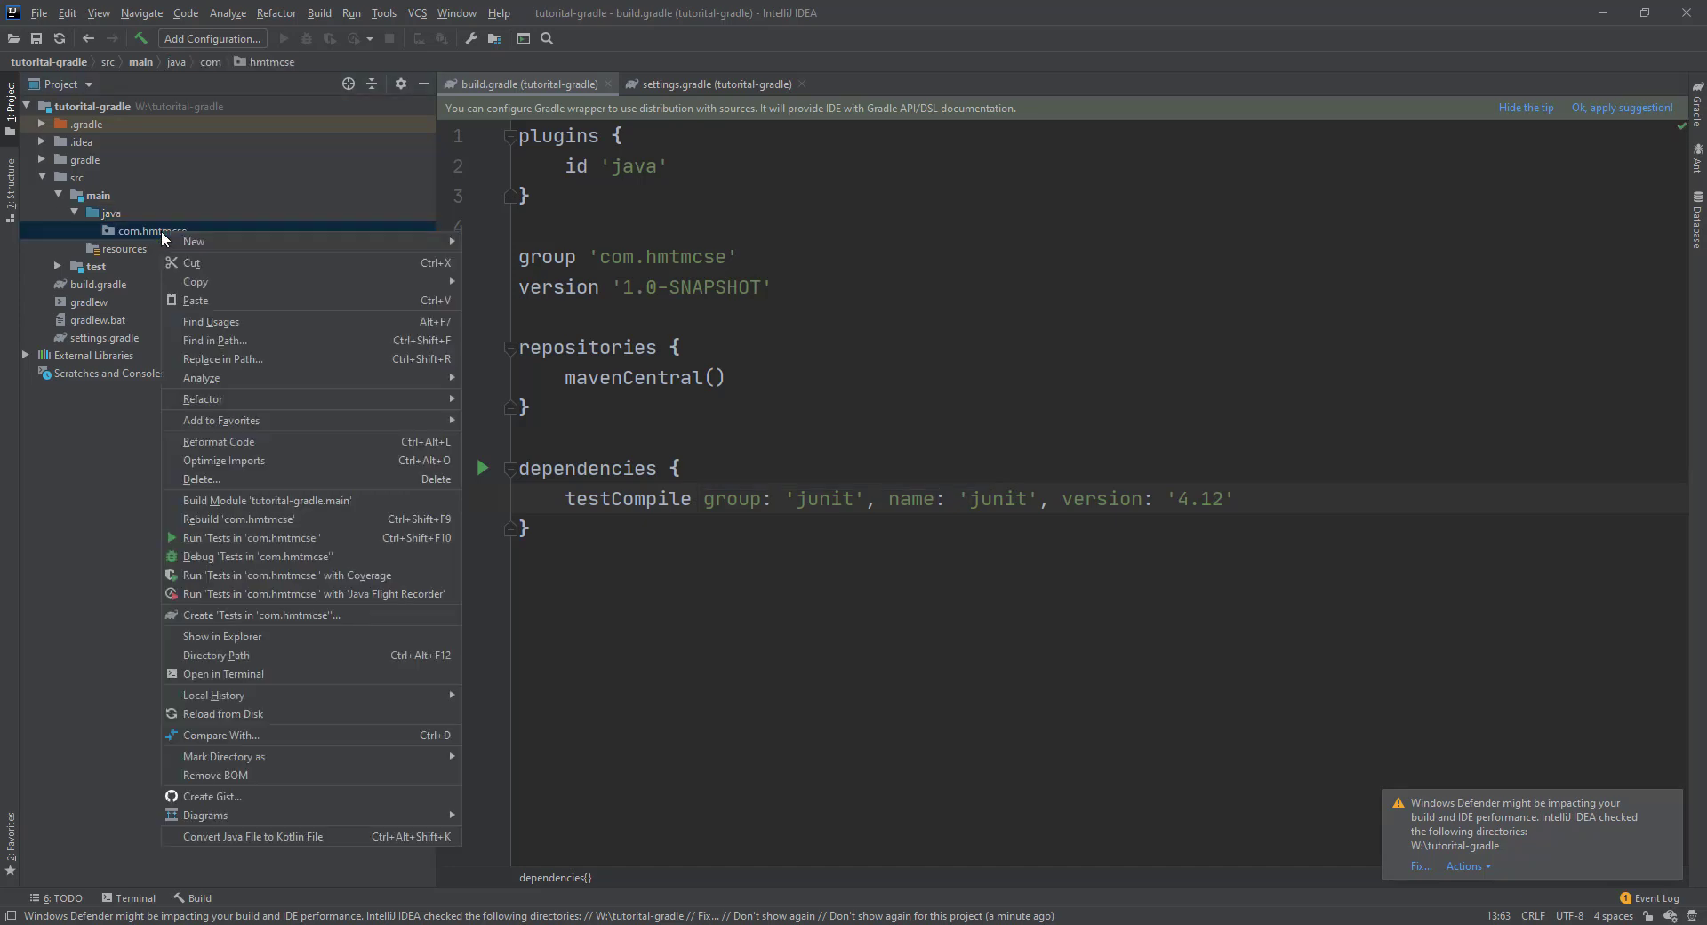
{"action": "mouse_move", "coordinate": [347, 242]}
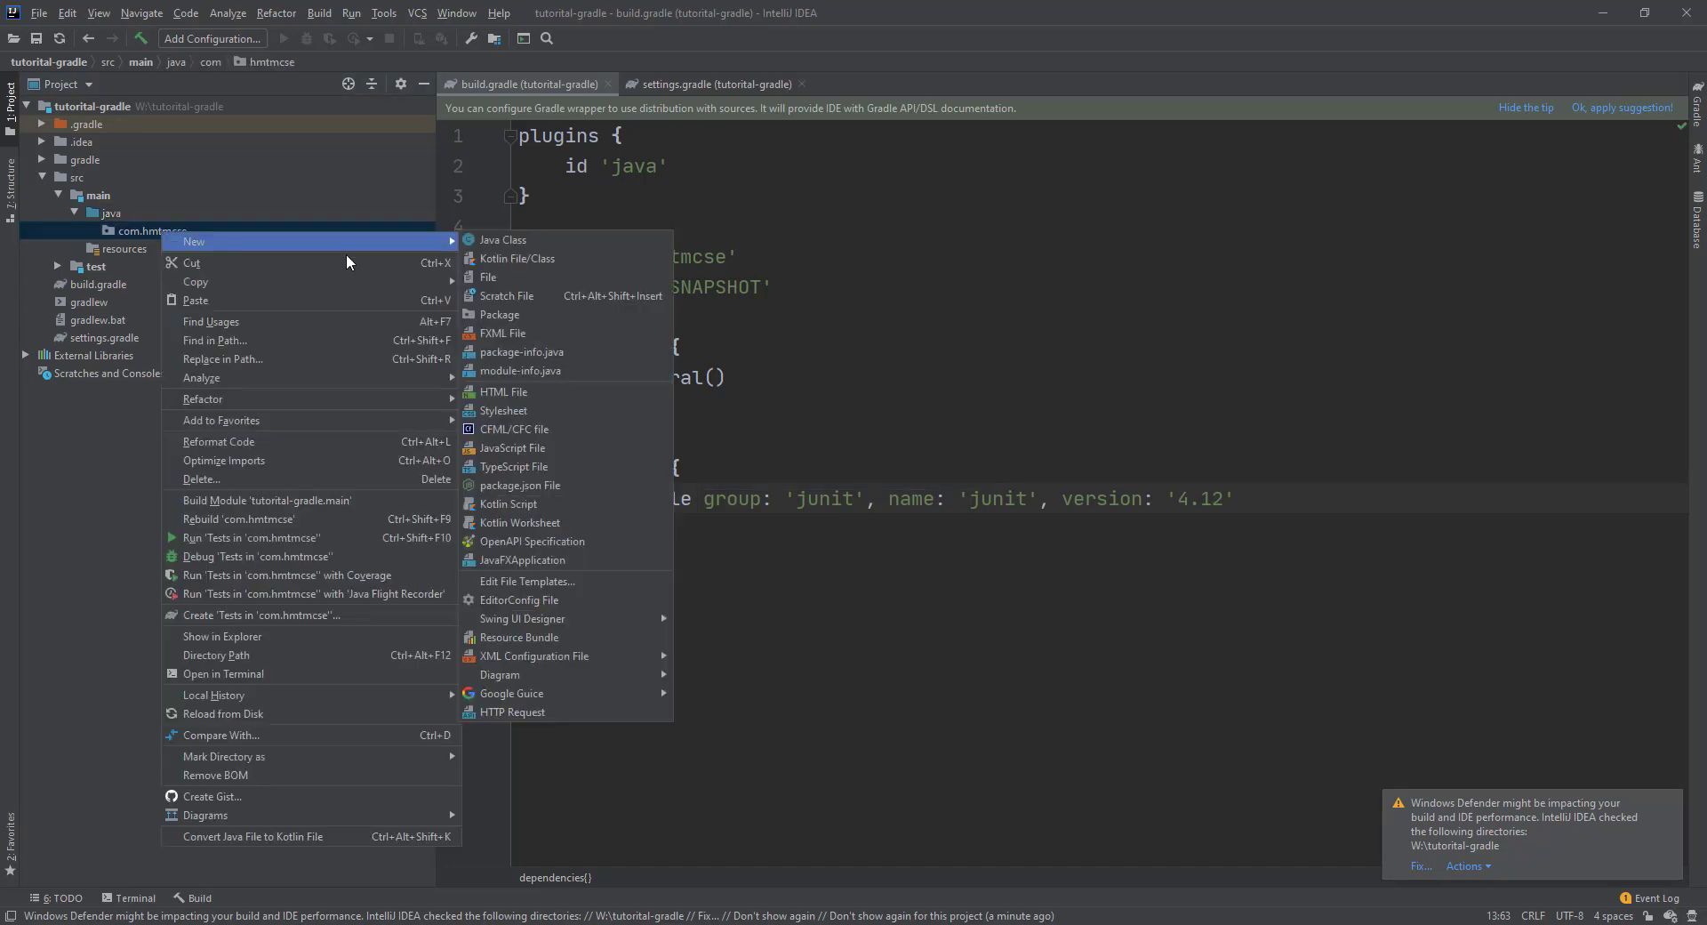
Create the Java class Bismillah in com.hmtmcse and place the caret inside its body.
{"action": "left_click", "coordinate": [551, 242]}
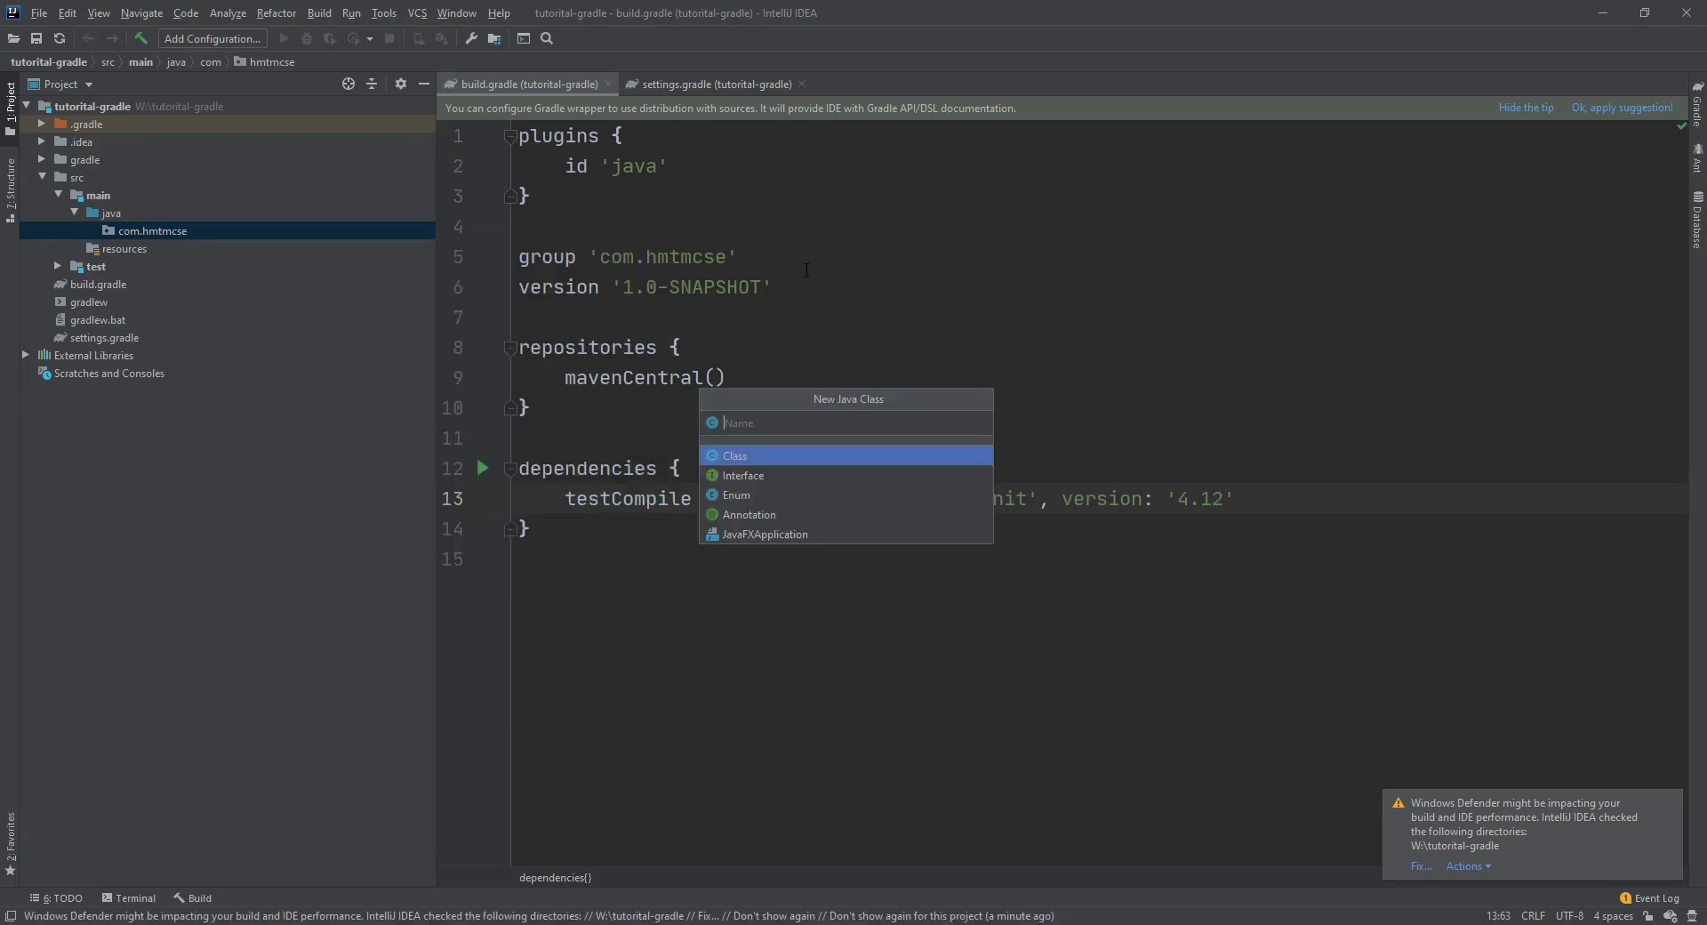
{"action": "type", "text": "Tes"}
{"action": "key", "text": "BackSpace"}
{"action": "key", "text": "BackSpace"}
{"action": "key", "text": "BackSpace"}
{"action": "type", "text": "Bismilla"}
{"action": "key", "text": "Return"}
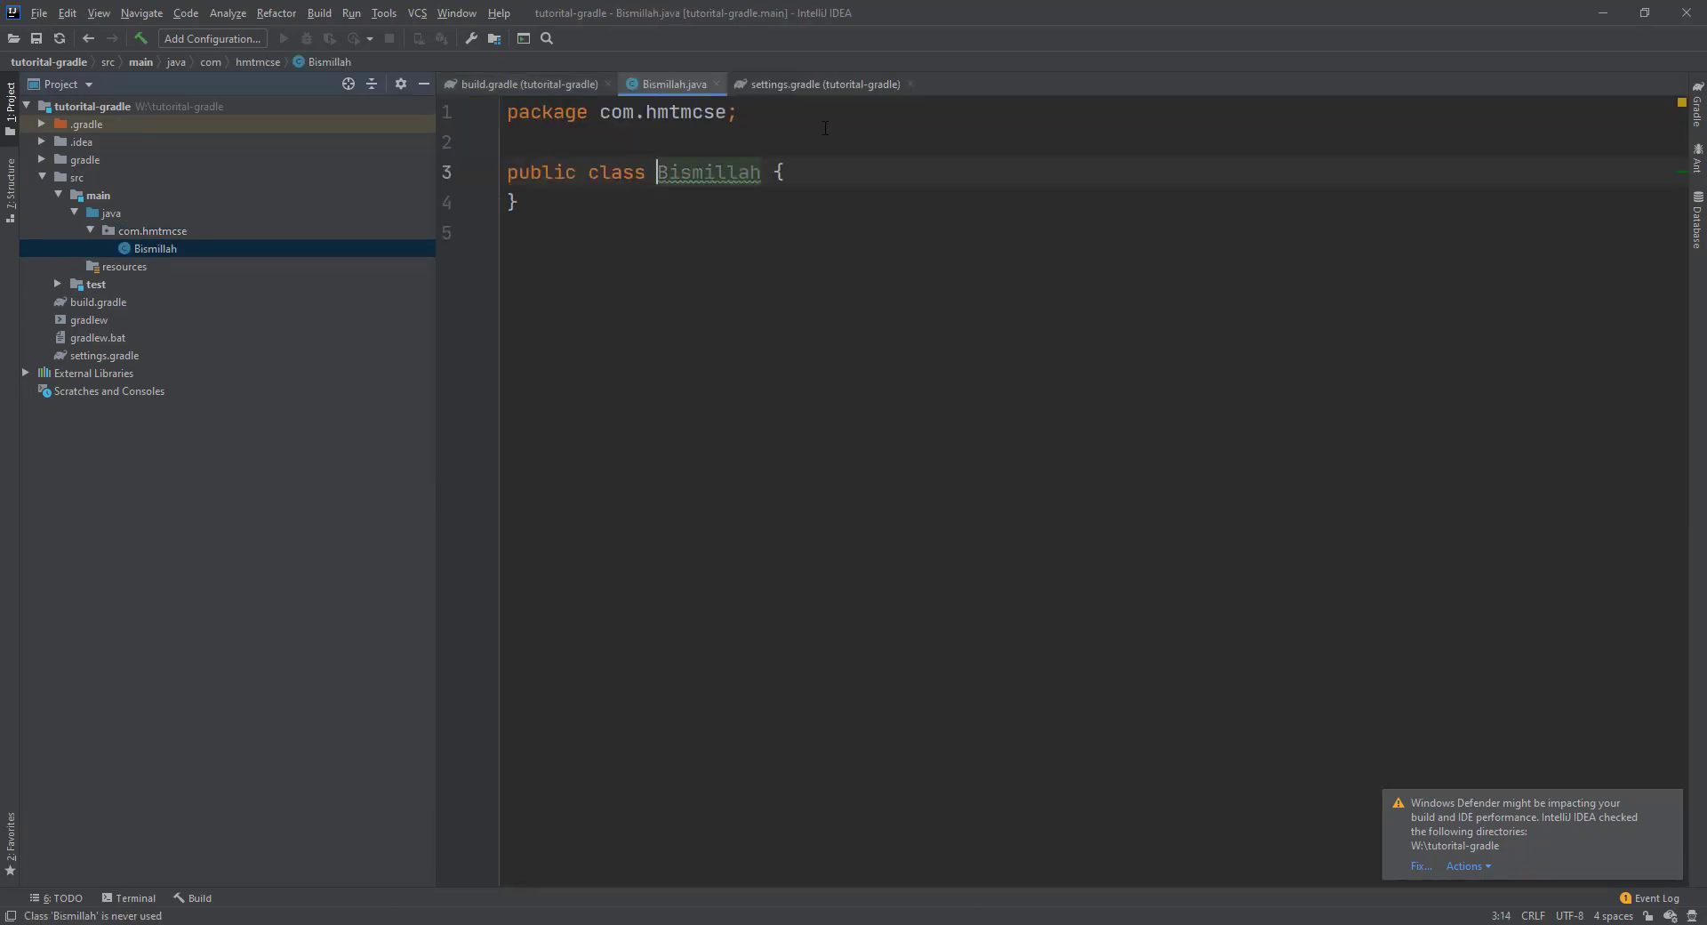
{"action": "left_click", "coordinate": [815, 177]}
Add a public static void main method to Bismillah using the psvm template.
{"action": "key", "text": "Return"}
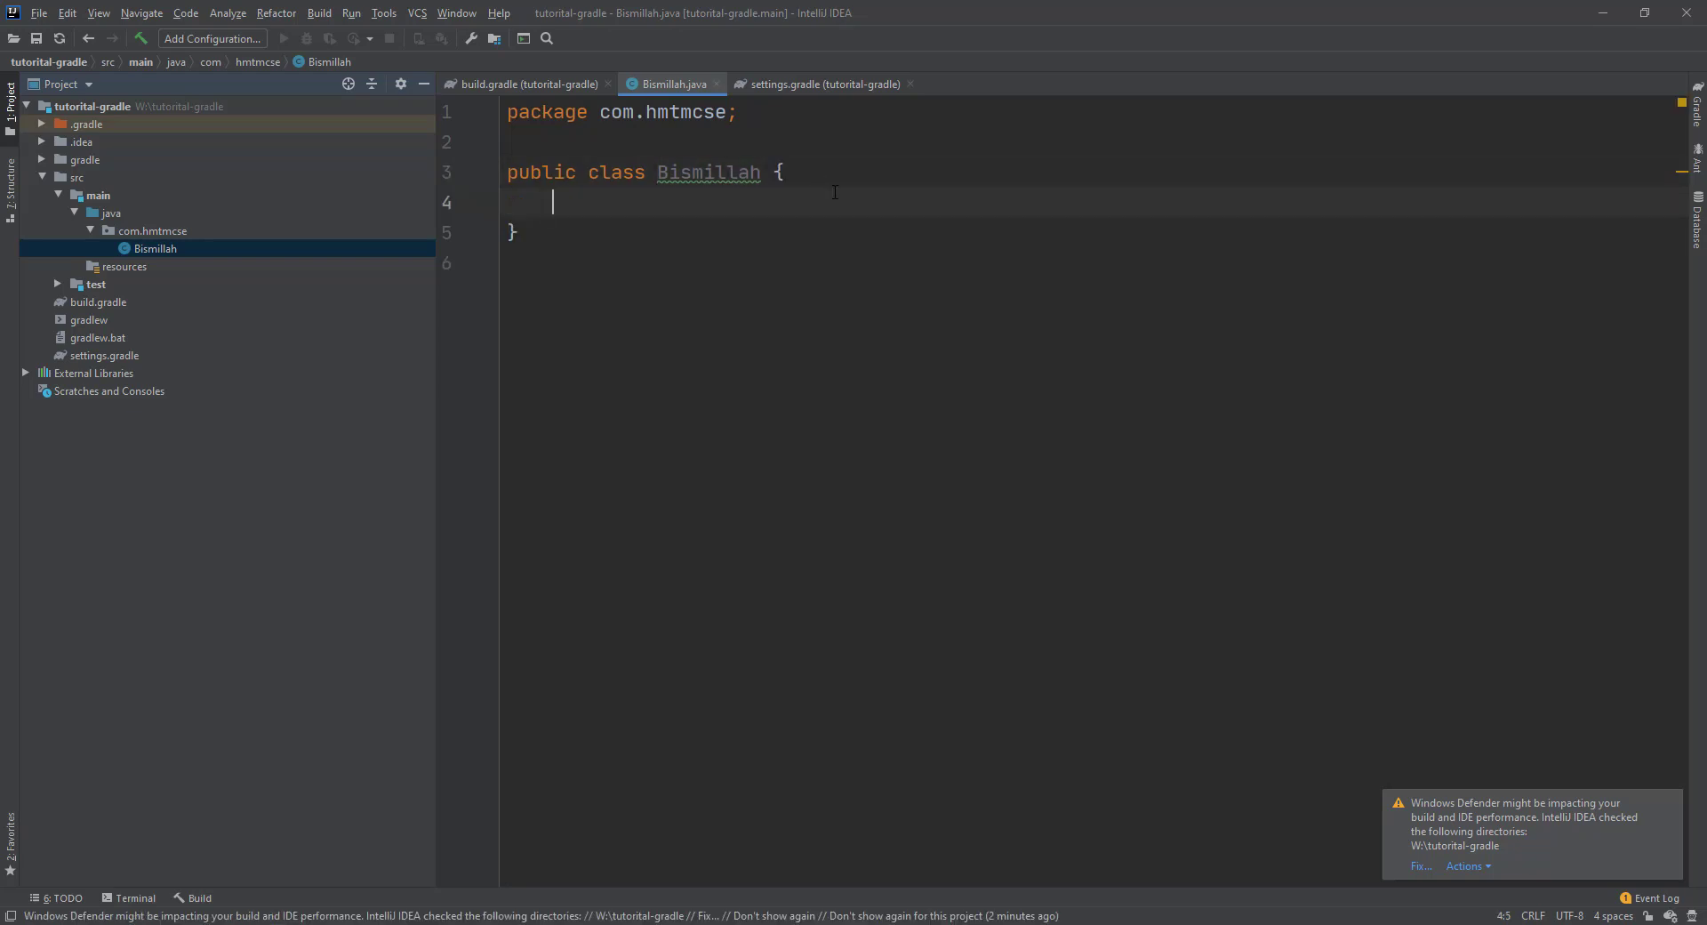
{"action": "key", "text": "Return"}
{"action": "key", "text": "Up"}
{"action": "key", "text": "Return"}
{"action": "type", "text": "psv"}
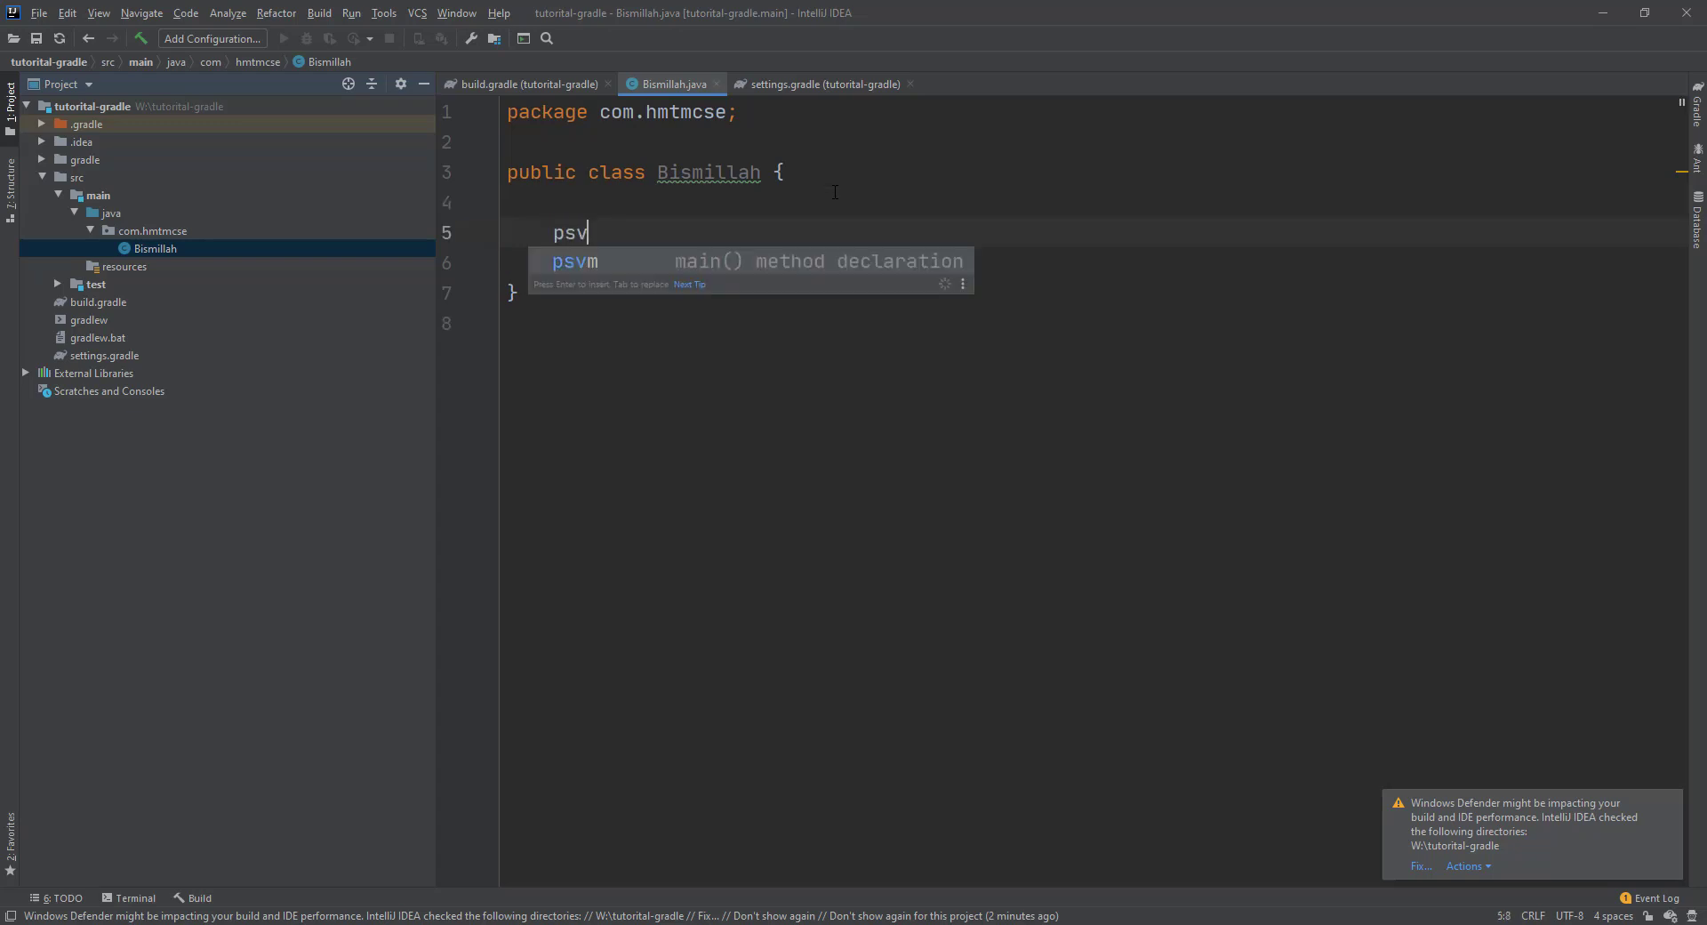
{"action": "type", "text": "m"}
{"action": "key", "text": "Return"}
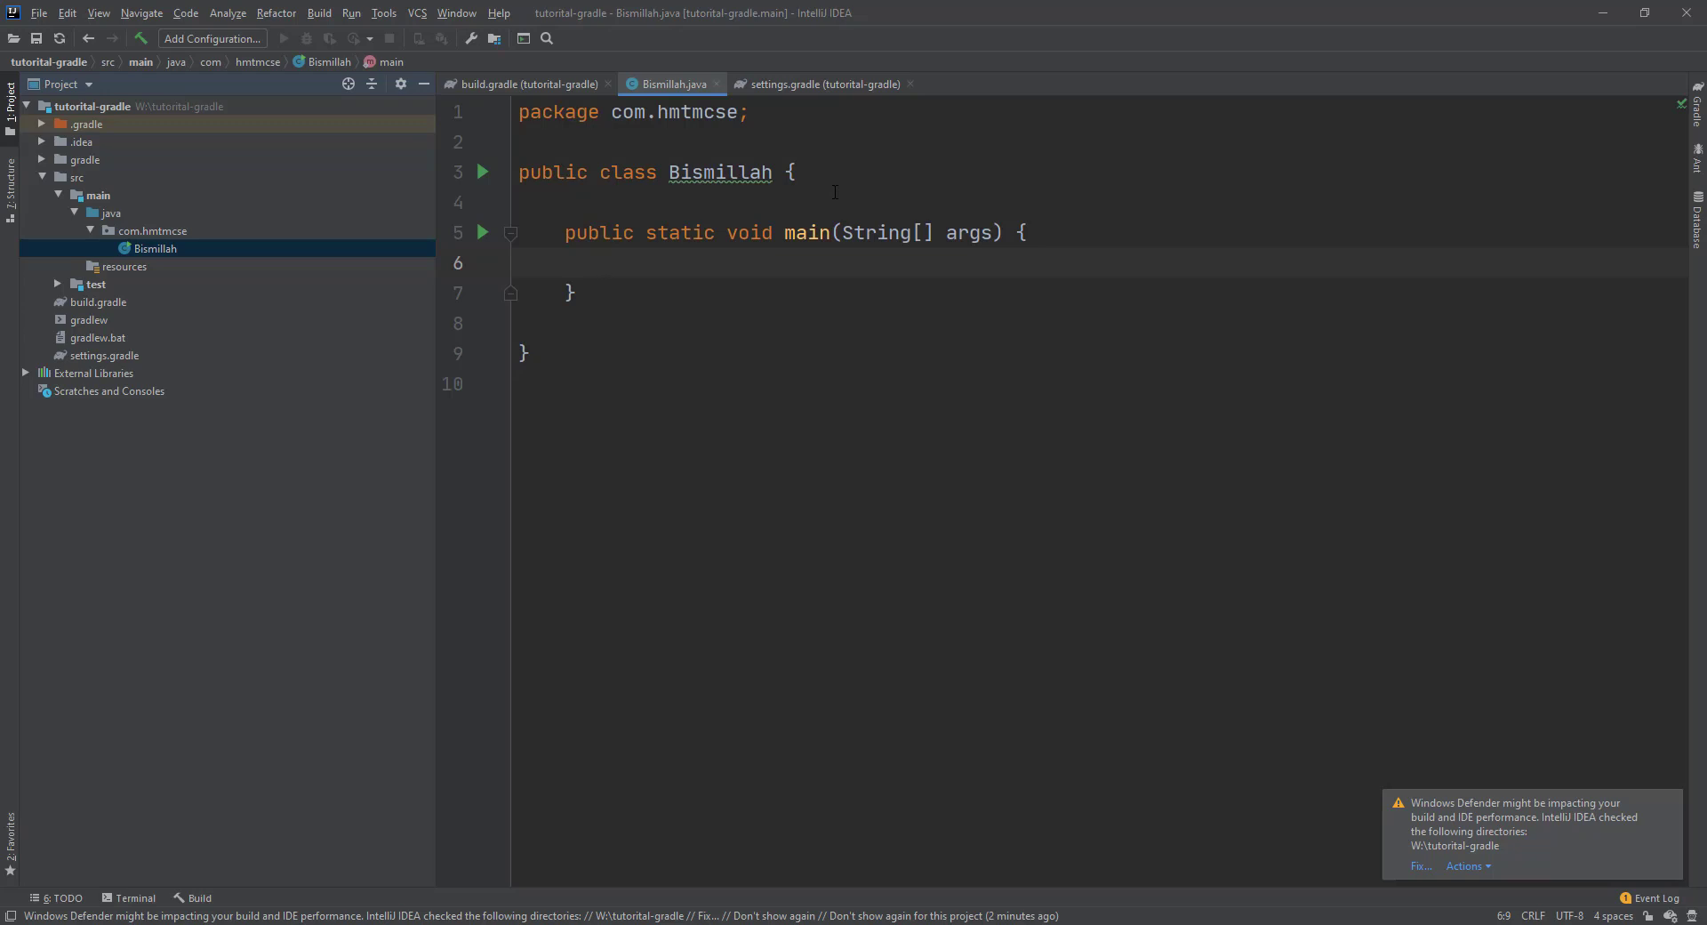
Write System.out.println("Bismillah Project") inside main with code completion.
{"action": "type", "text": "System.ou"}
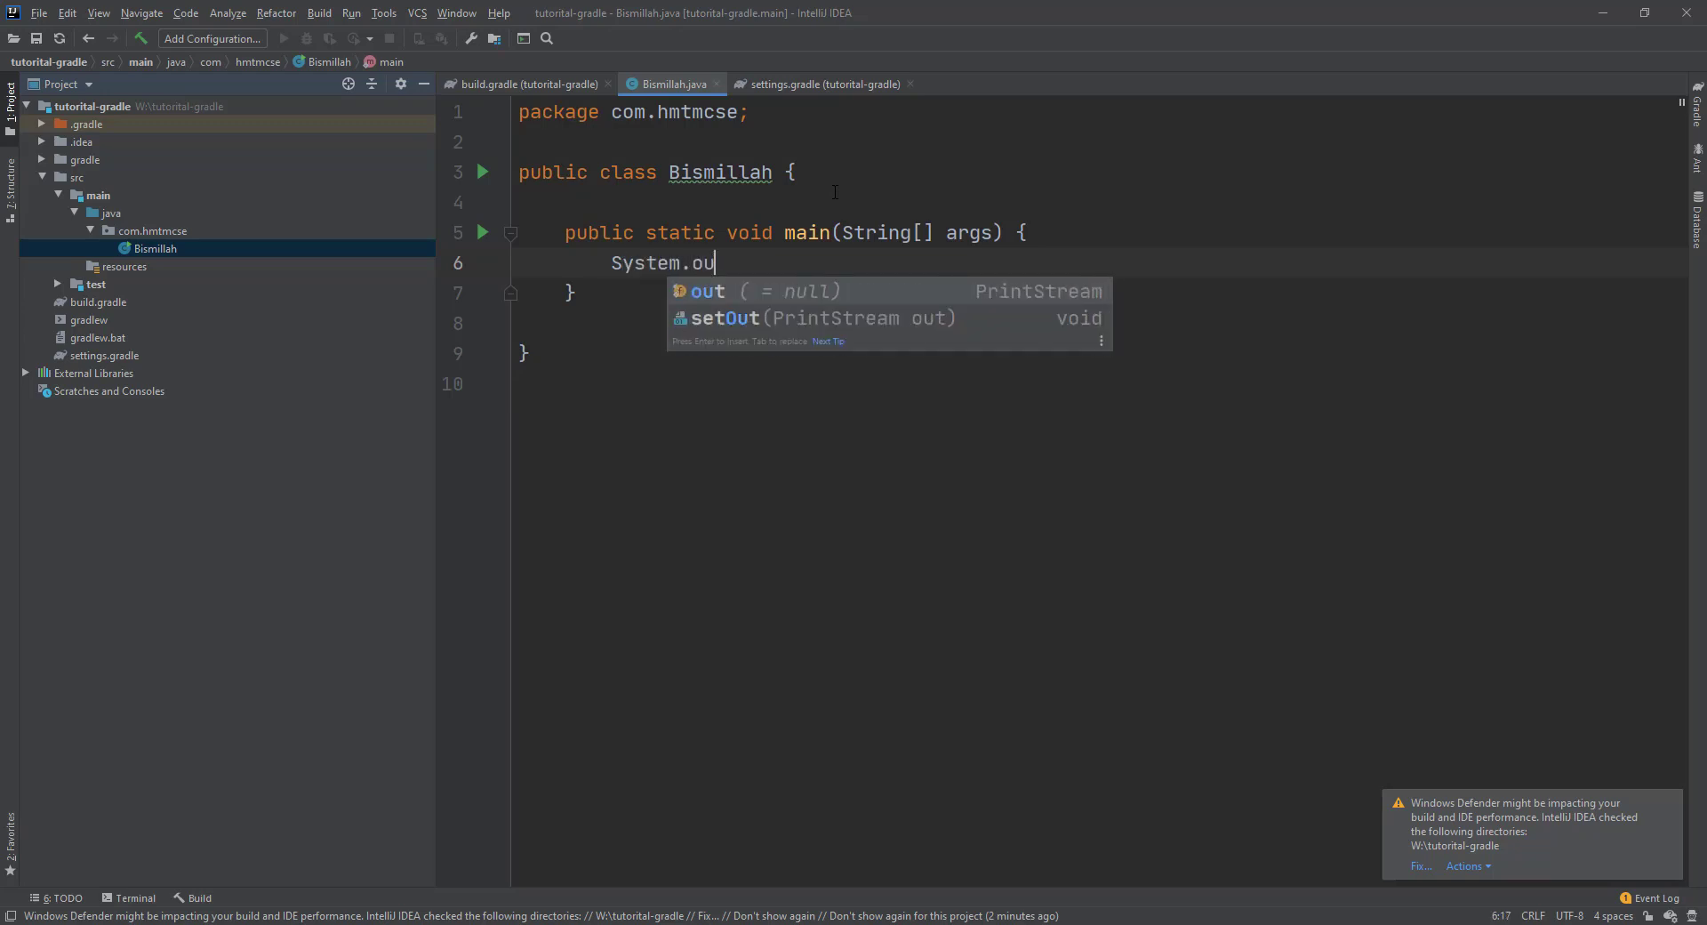
{"action": "key", "text": "Return"}
{"action": "type", "text": ".pri"}
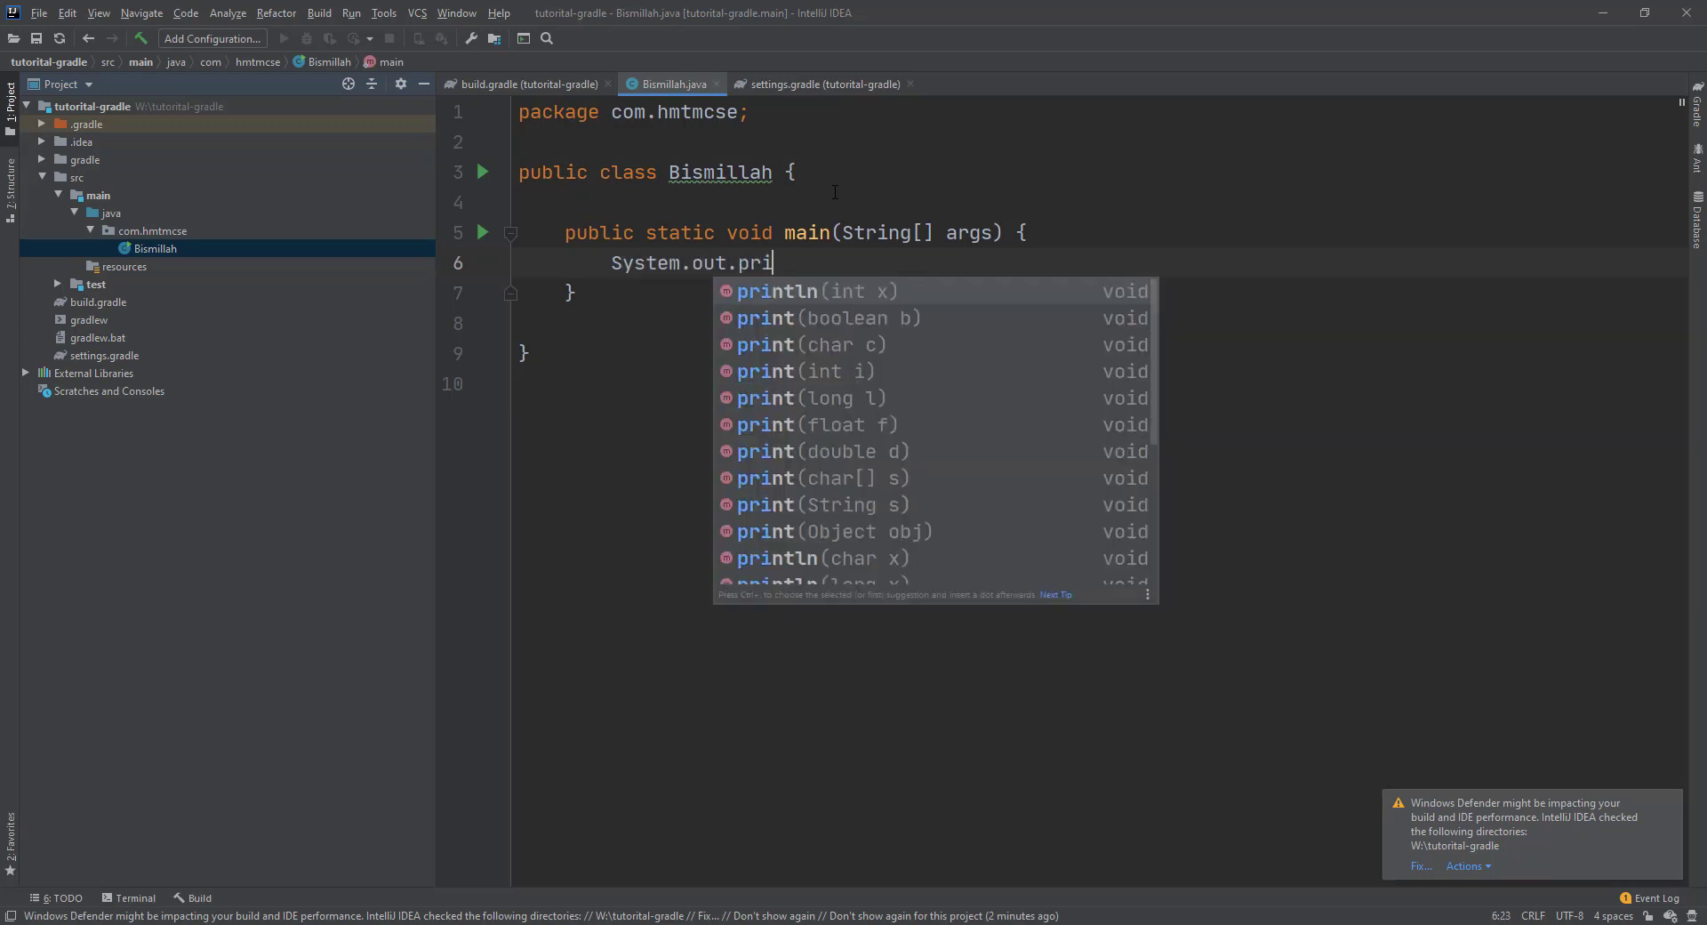
{"action": "key", "text": "Return"}
{"action": "type", "text": "\""}
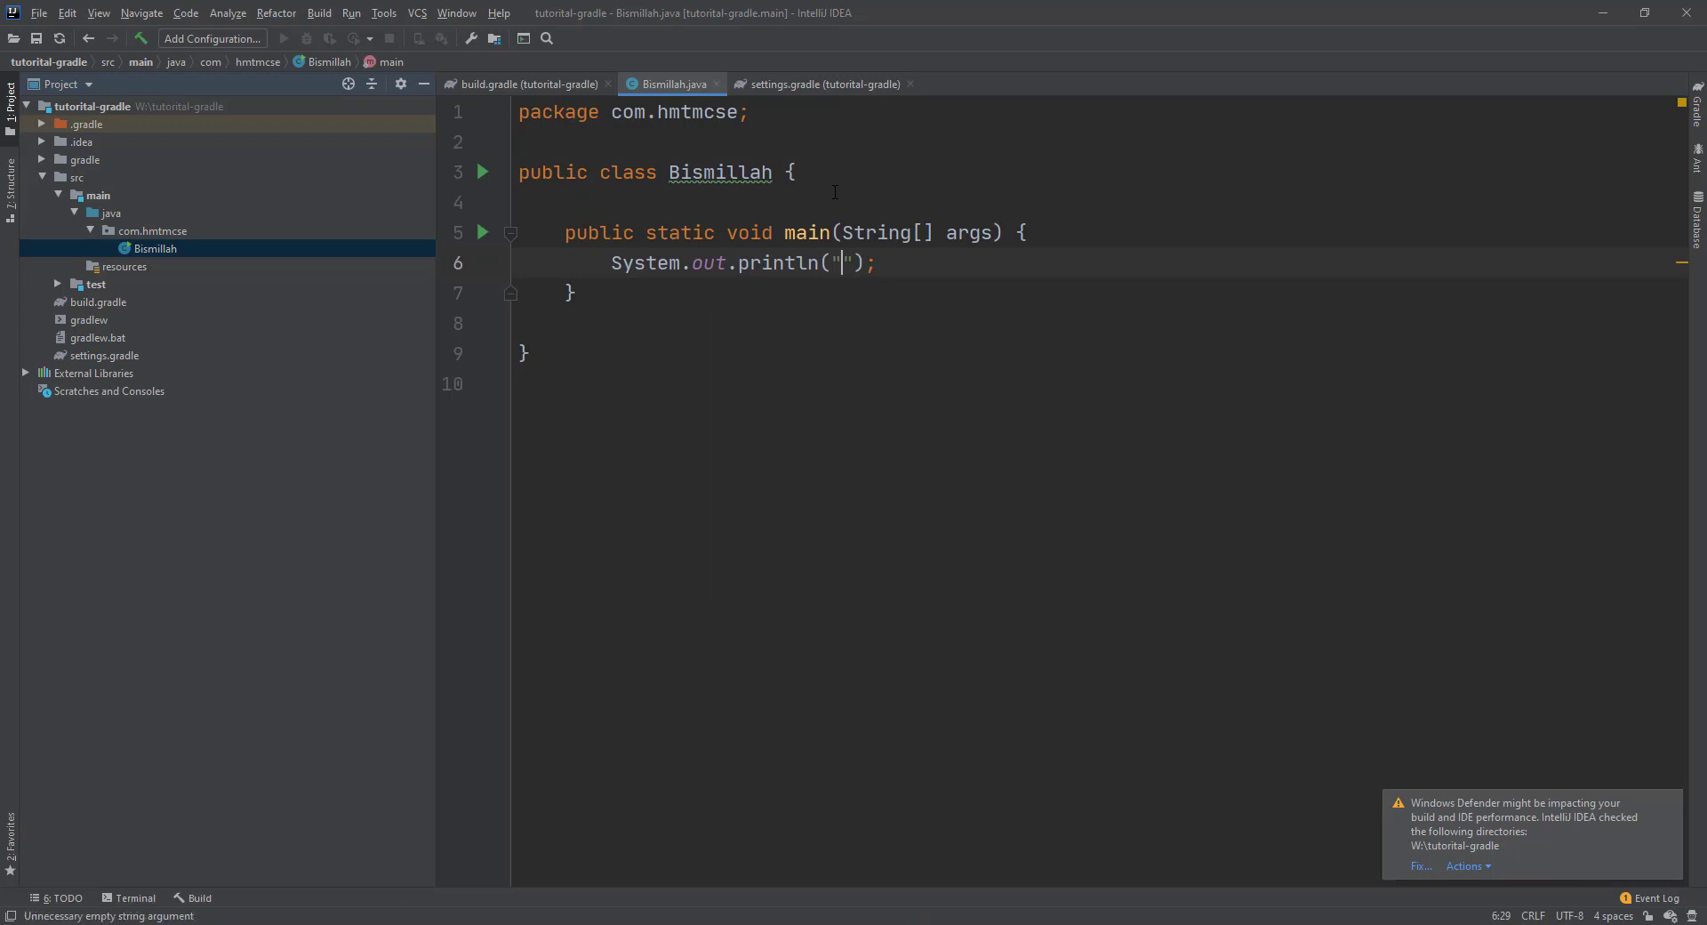
{"action": "type", "text": "Bismillah Project"}
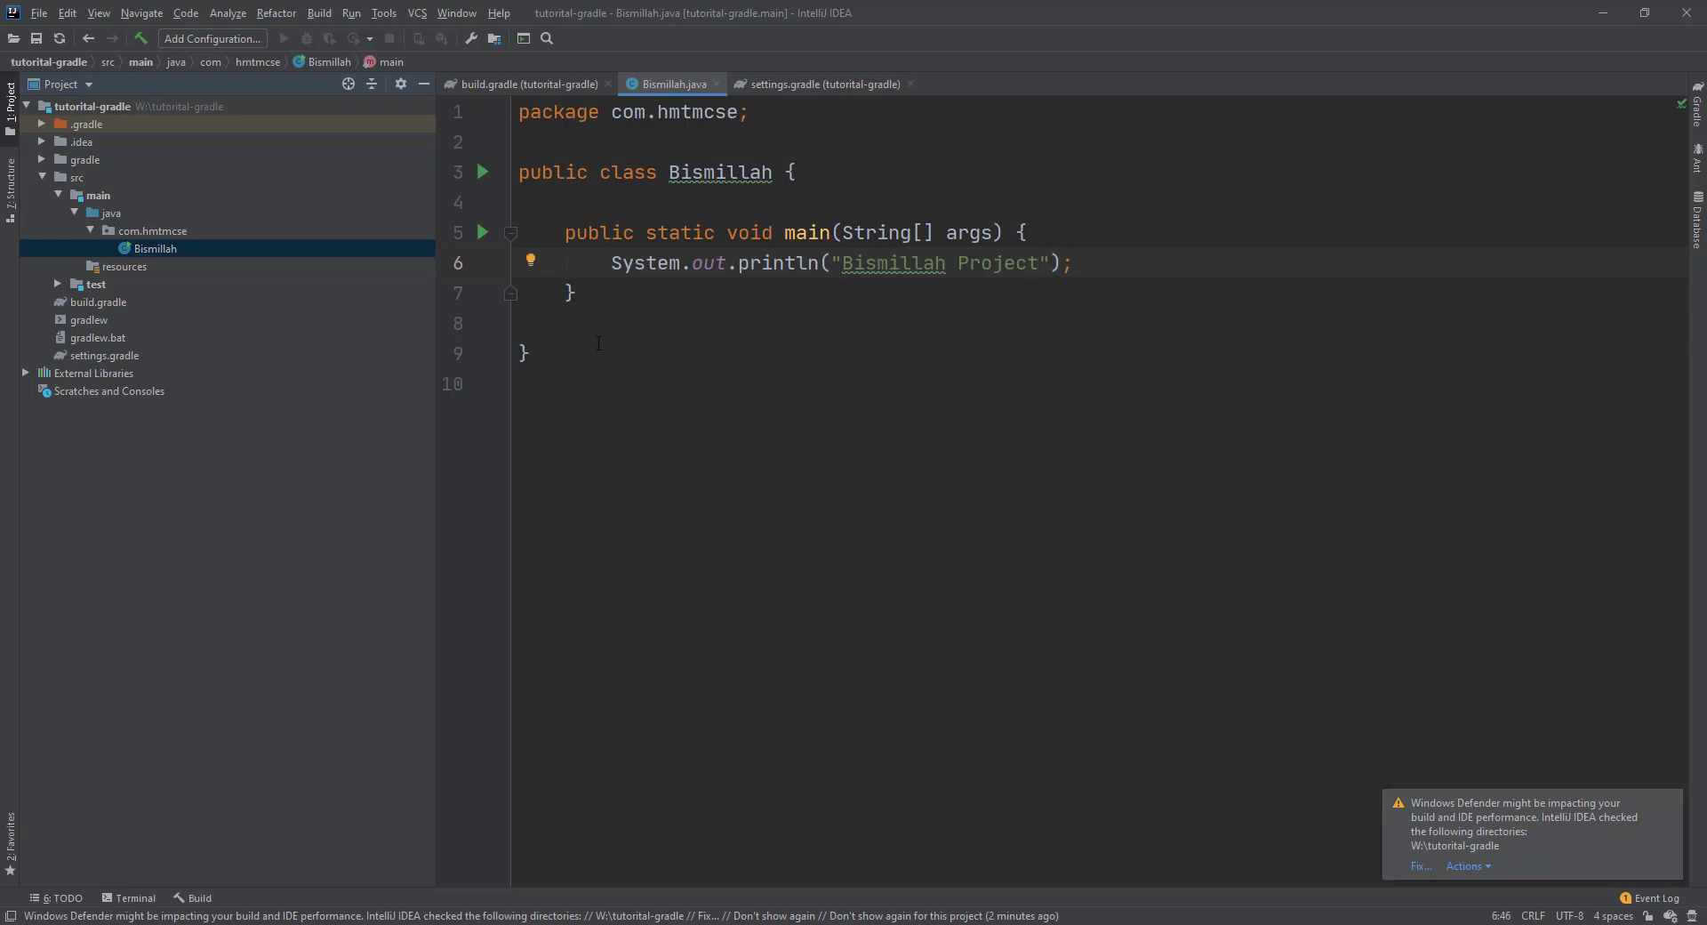
Run Bismillah's main method and inspect the resulting LinkageError.
{"action": "left_click", "coordinate": [903, 373]}
{"action": "left_click", "coordinate": [482, 232]}
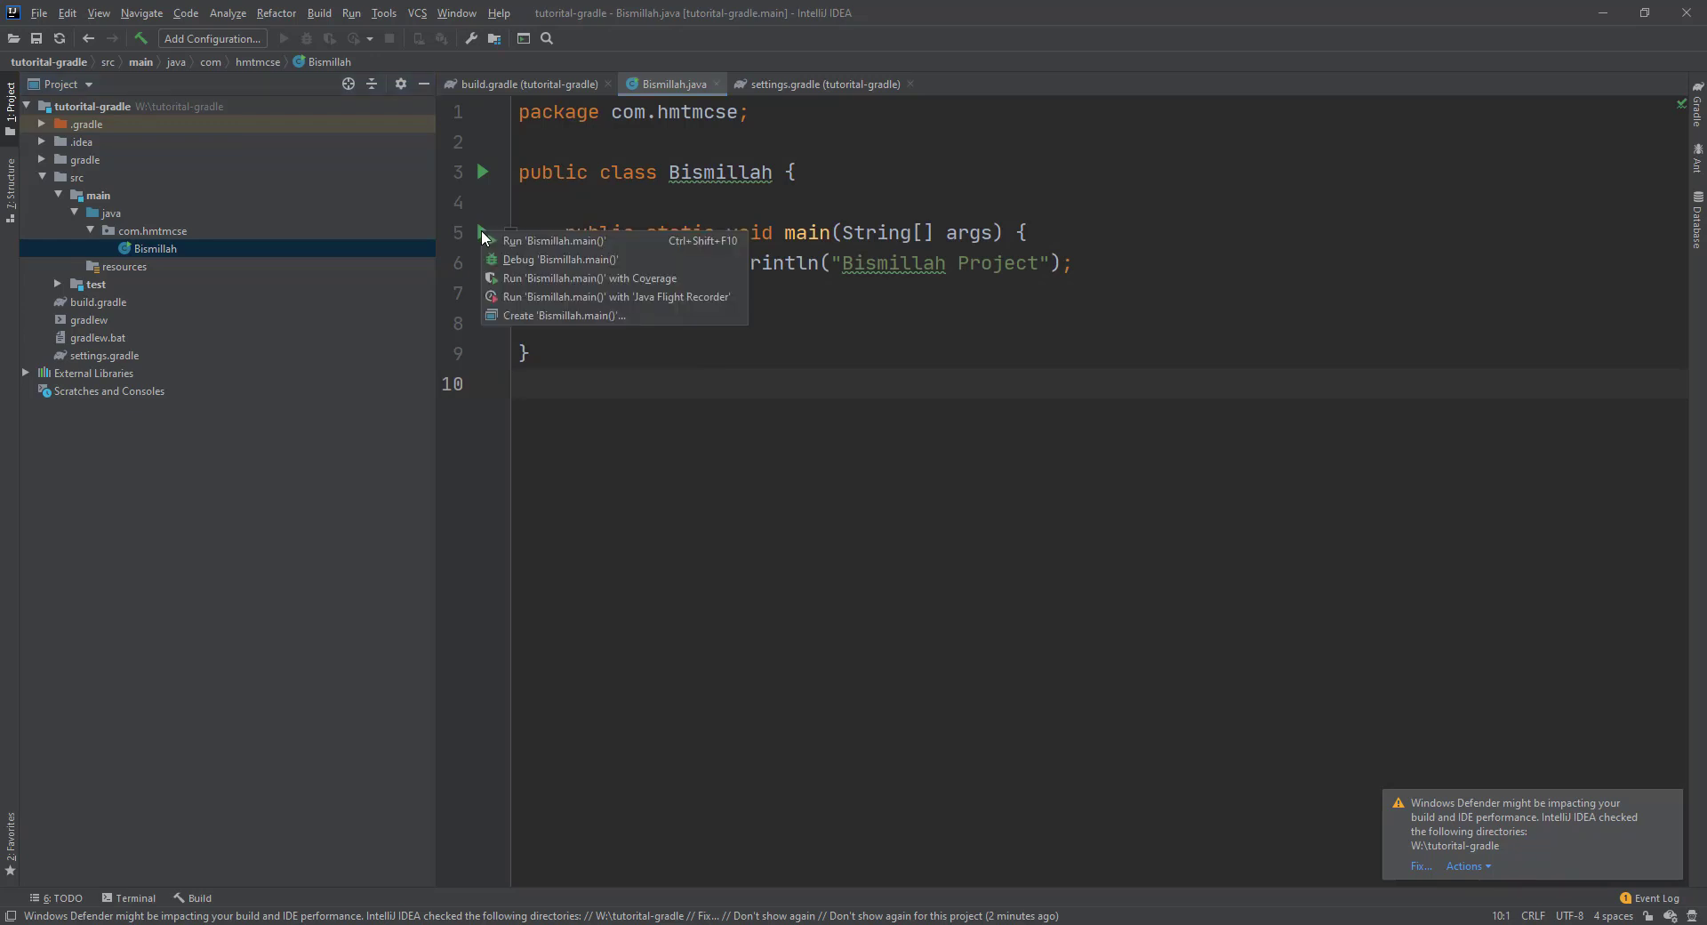
{"action": "left_click", "coordinate": [543, 242]}
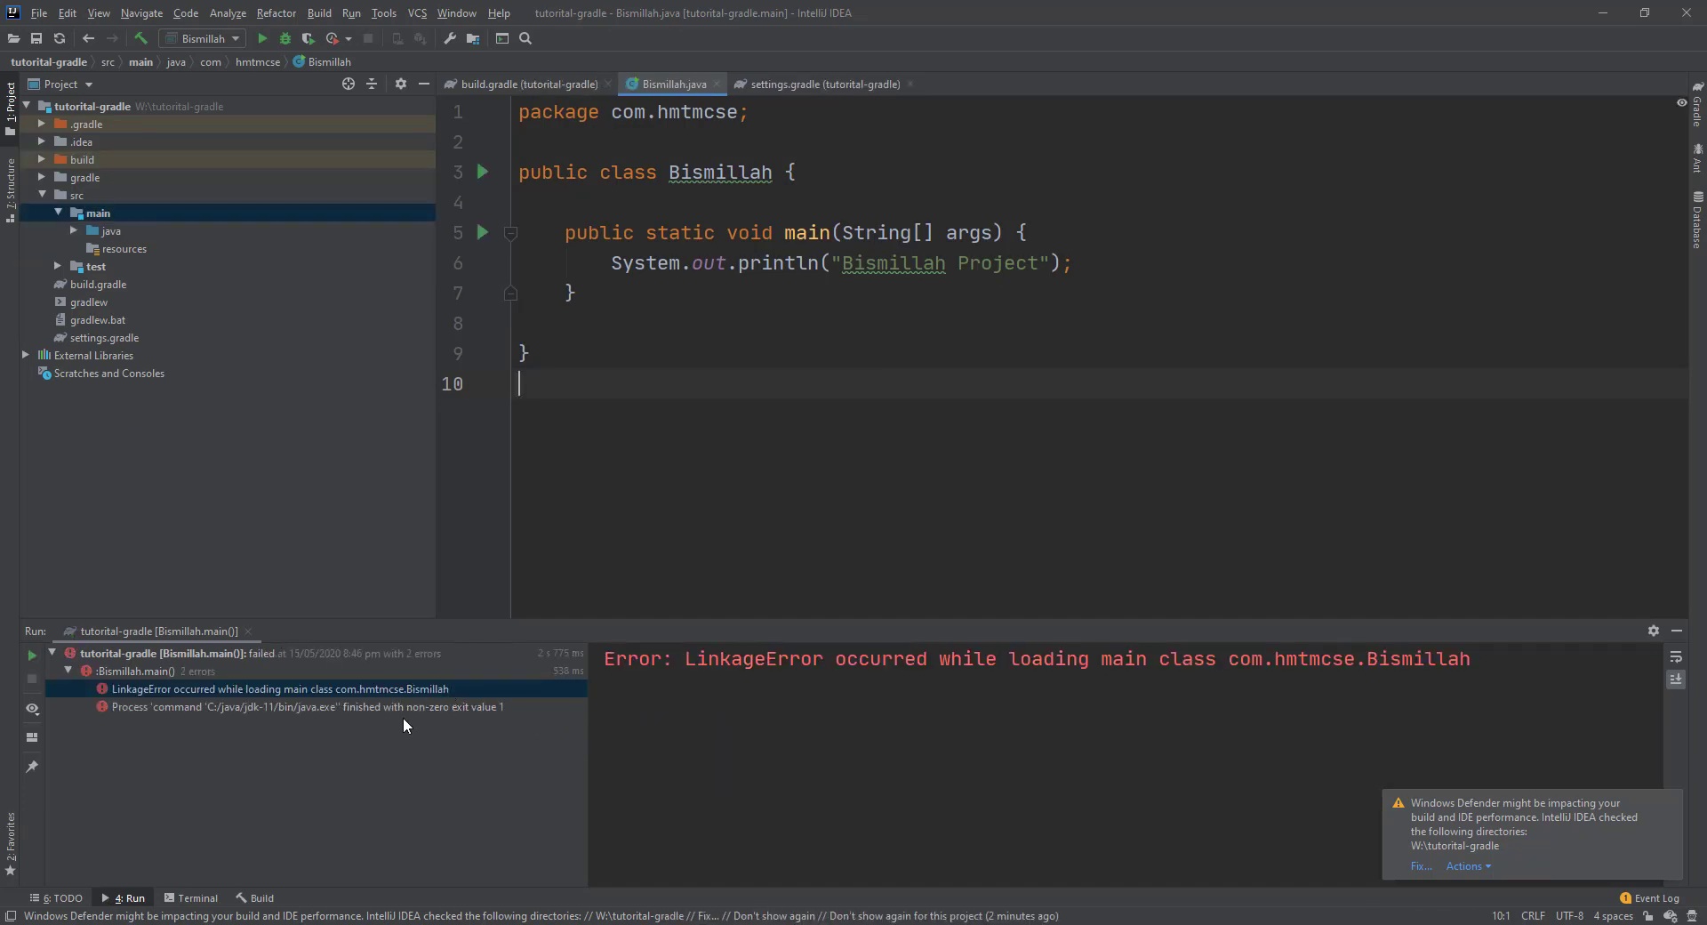
{"action": "left_click", "coordinate": [403, 709]}
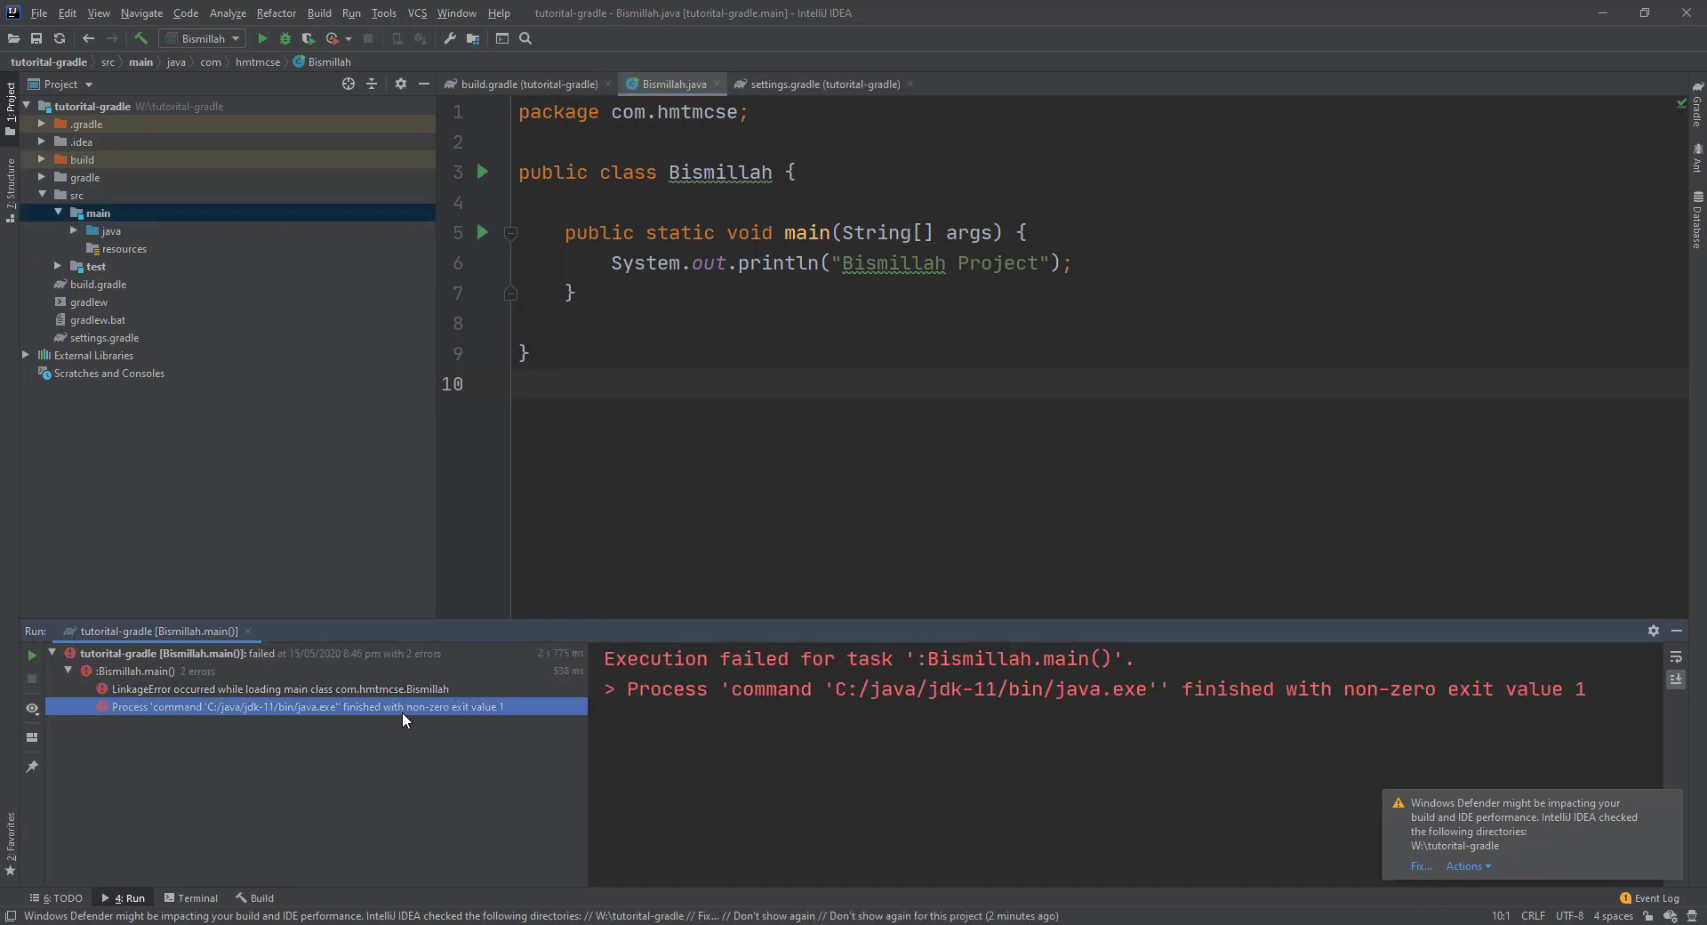
{"action": "left_click", "coordinate": [288, 688]}
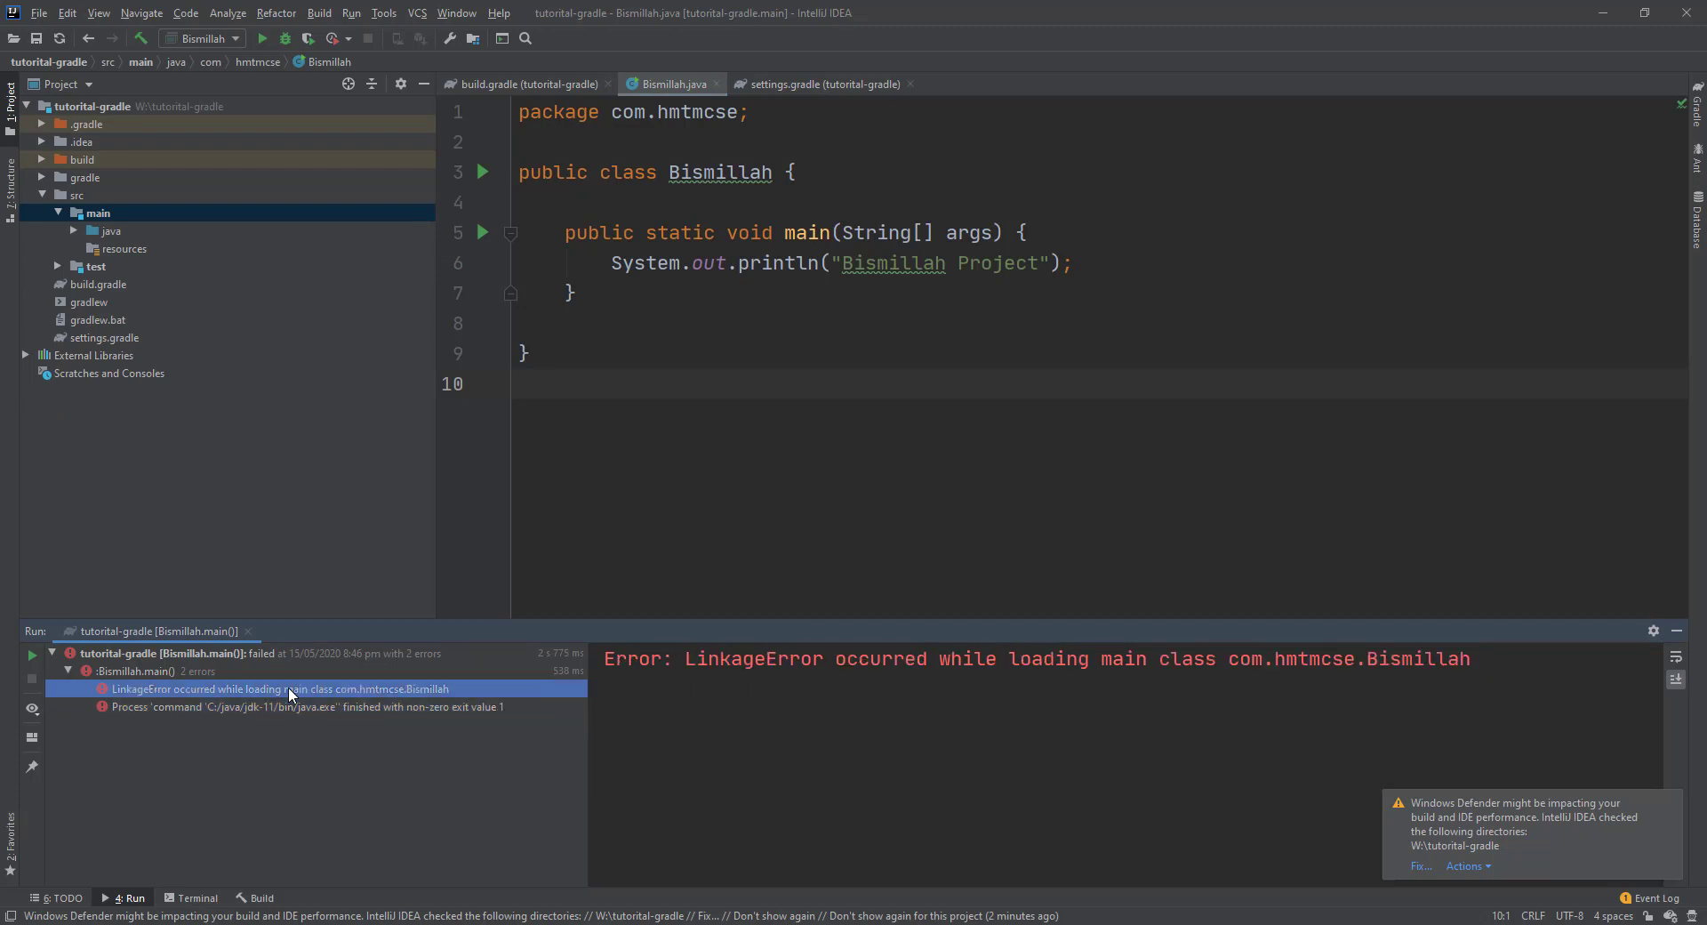
{"action": "key", "text": "Escape"}
Expand java and com.hmtmcse in the project tree and select Bismillah.
{"action": "double_click", "coordinate": [109, 226]}
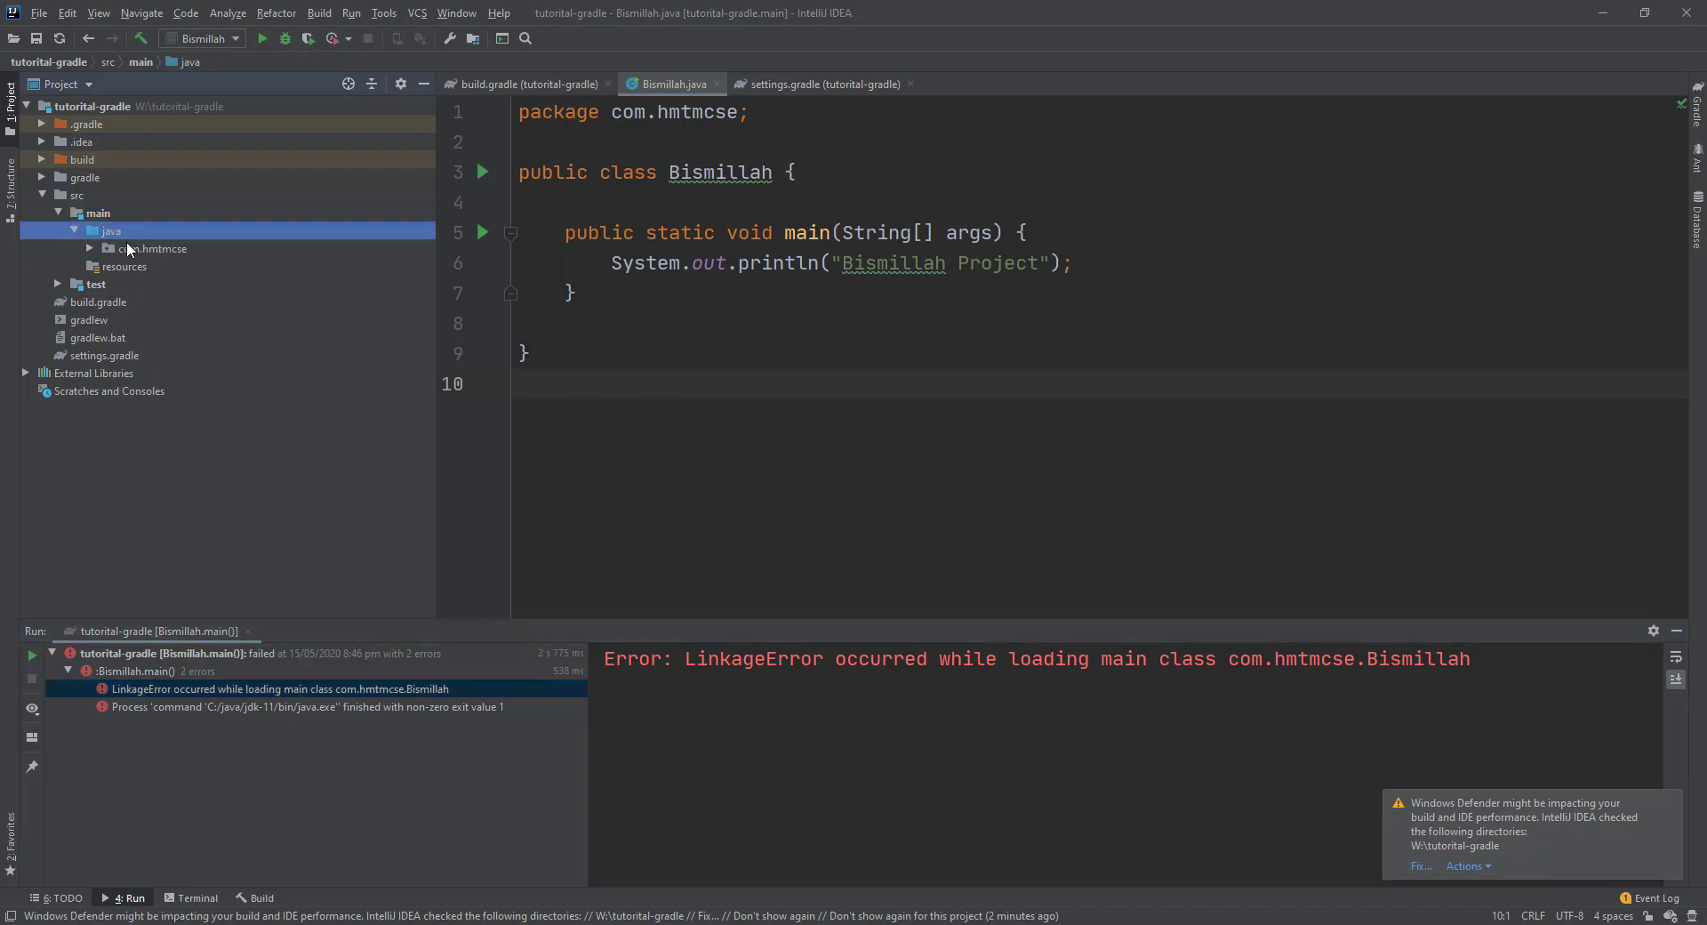
{"action": "double_click", "coordinate": [127, 245]}
{"action": "left_click", "coordinate": [154, 268]}
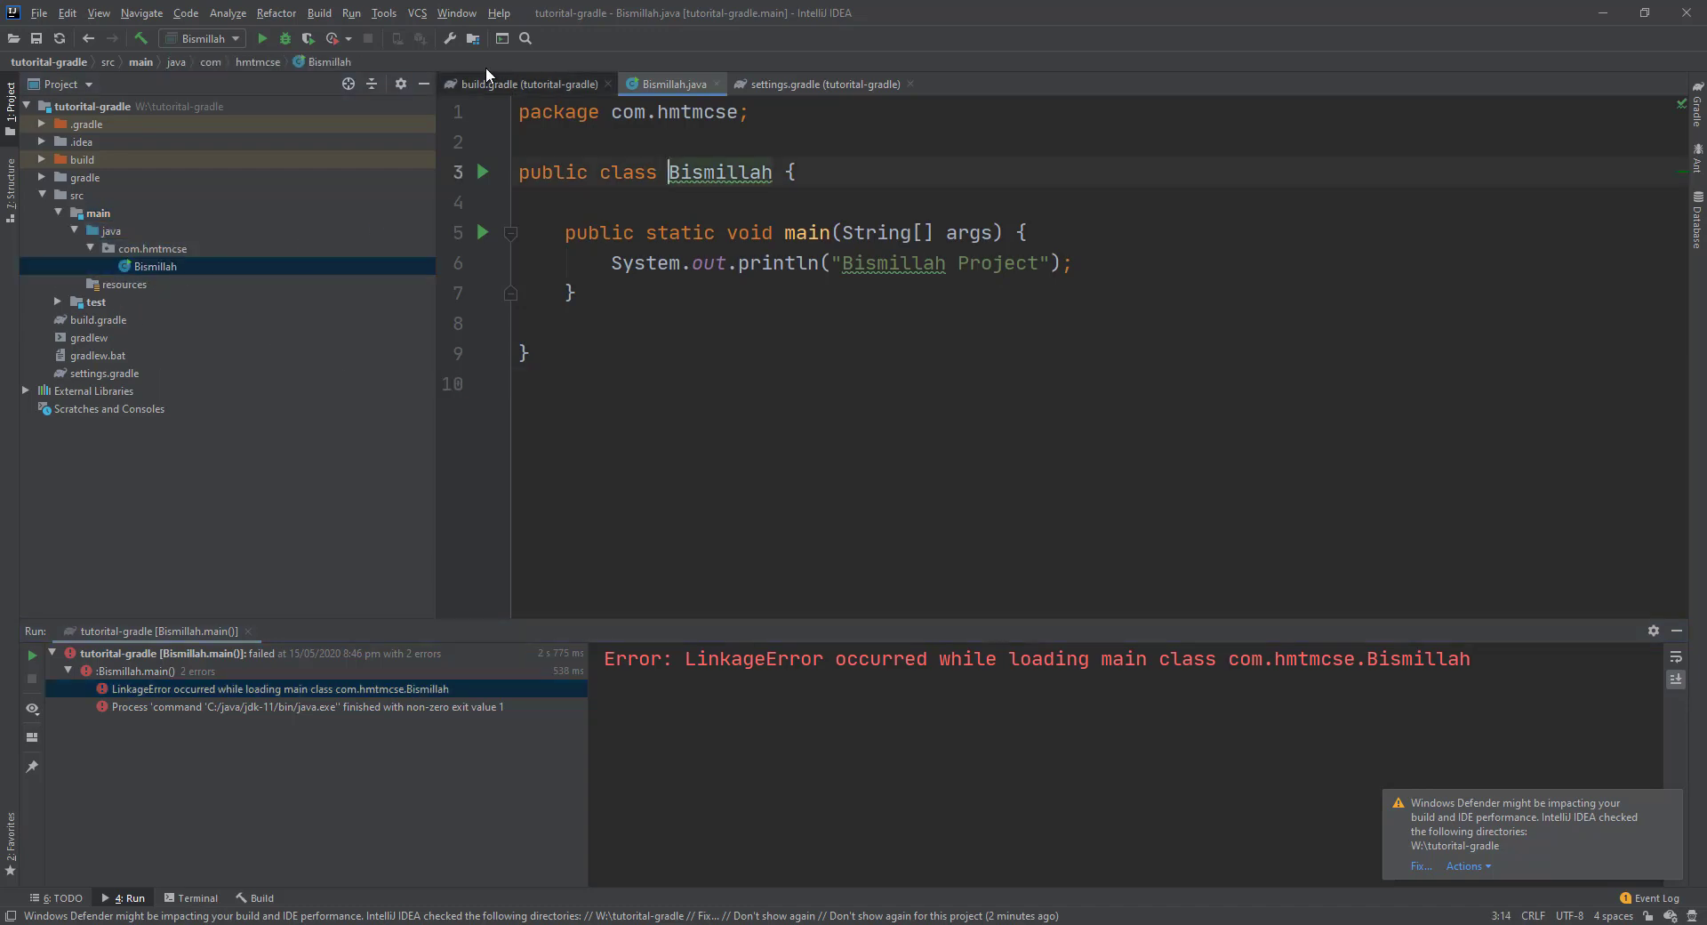
Change the project language level from 13 to 11 - Local variable syntax for lambda parameters.
{"action": "left_click", "coordinate": [471, 41]}
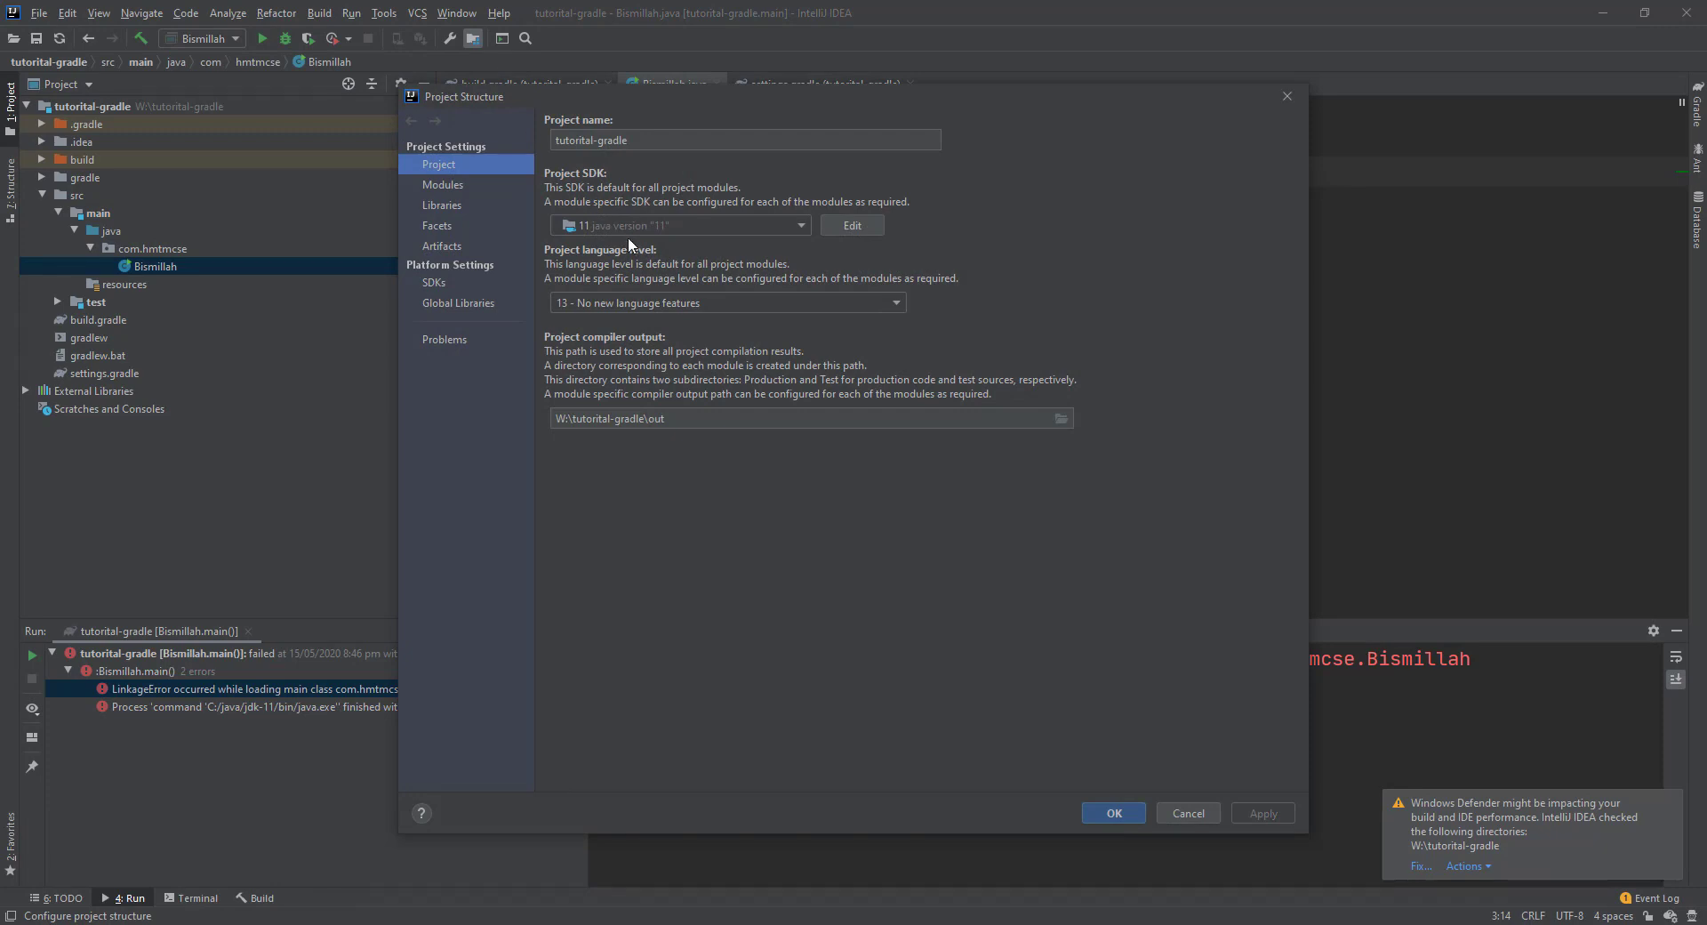
{"action": "left_click", "coordinate": [658, 301]}
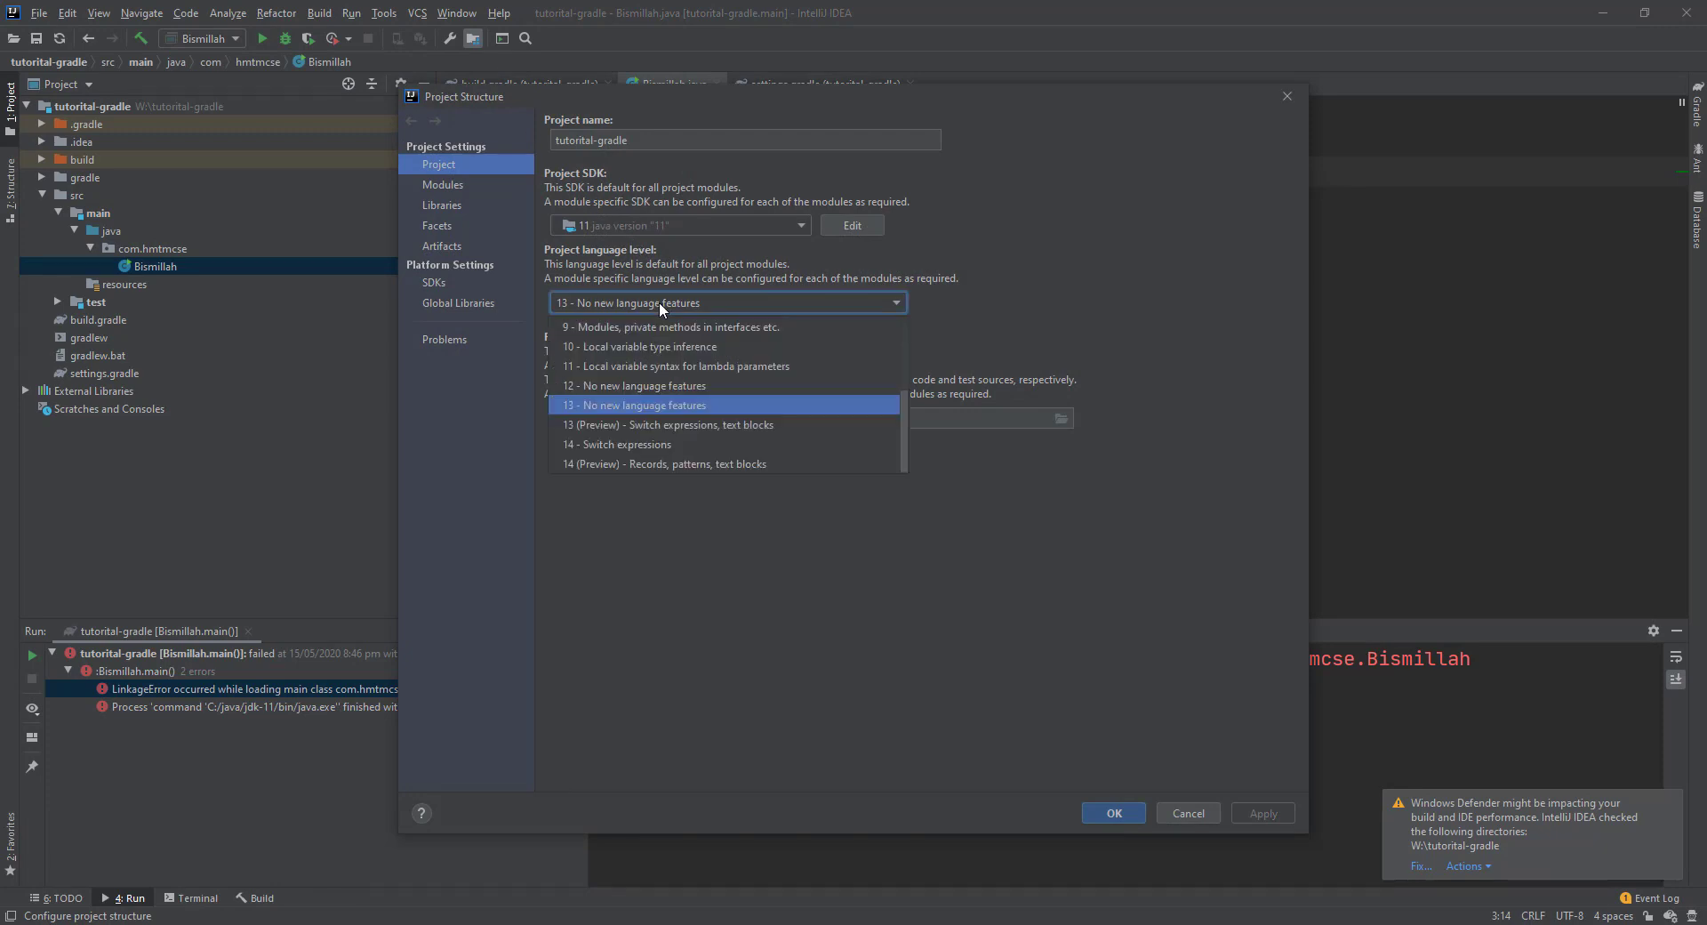
{"action": "left_click", "coordinate": [627, 365]}
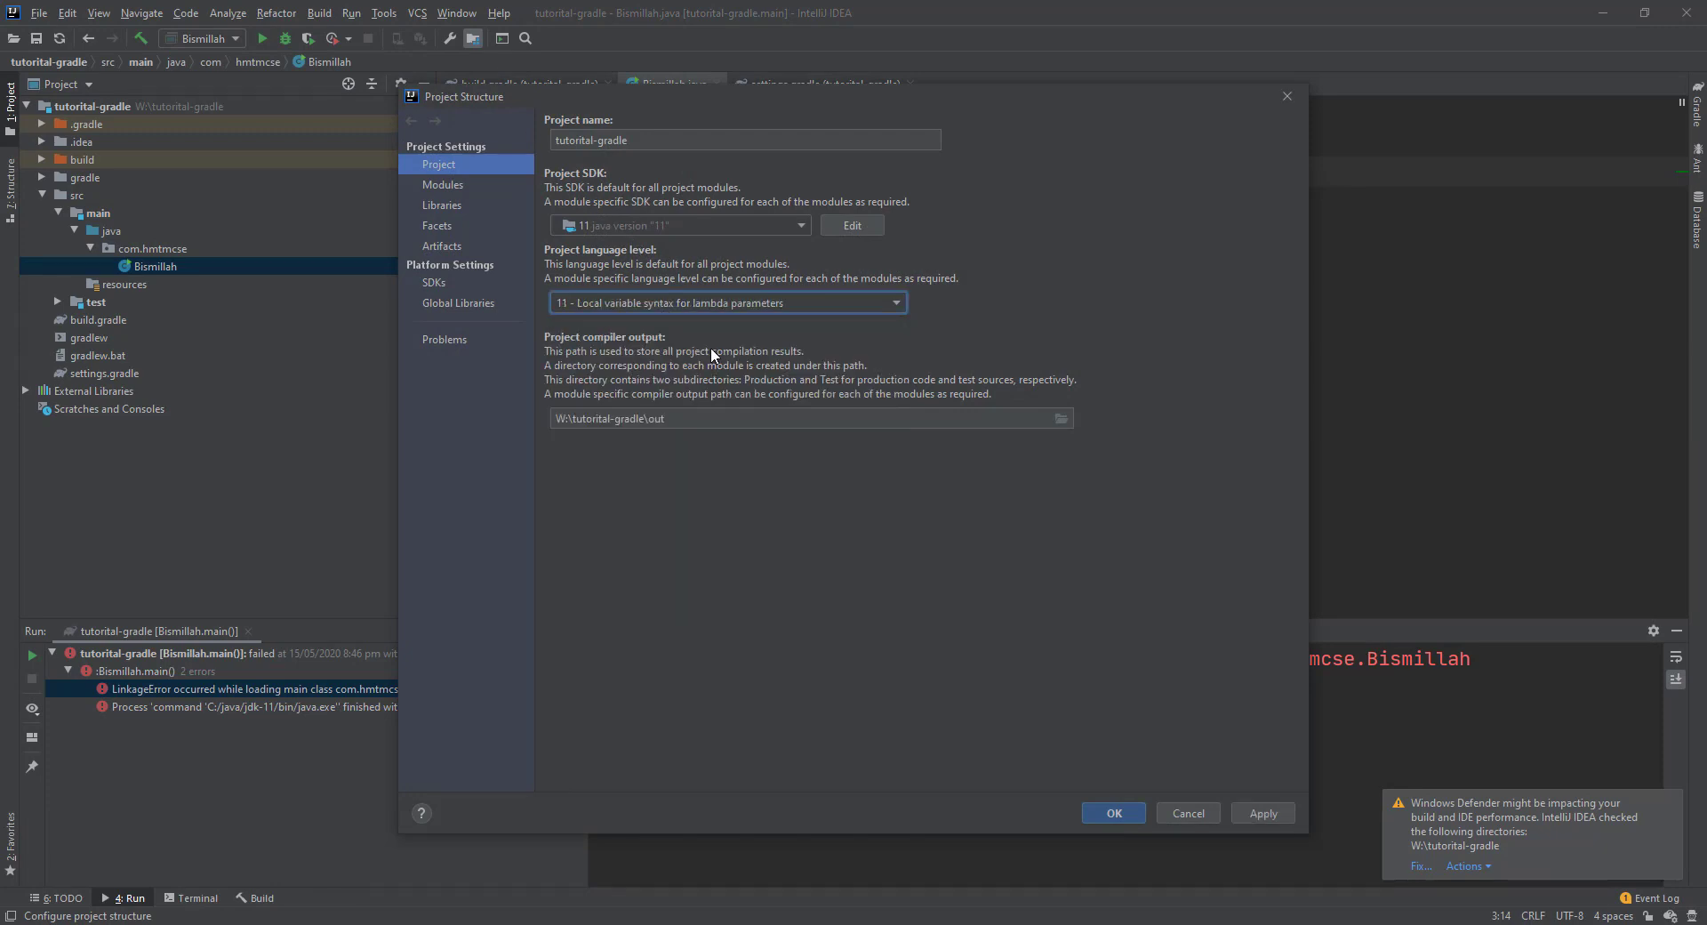
{"action": "left_click", "coordinate": [1284, 811]}
{"action": "left_click", "coordinate": [1109, 811]}
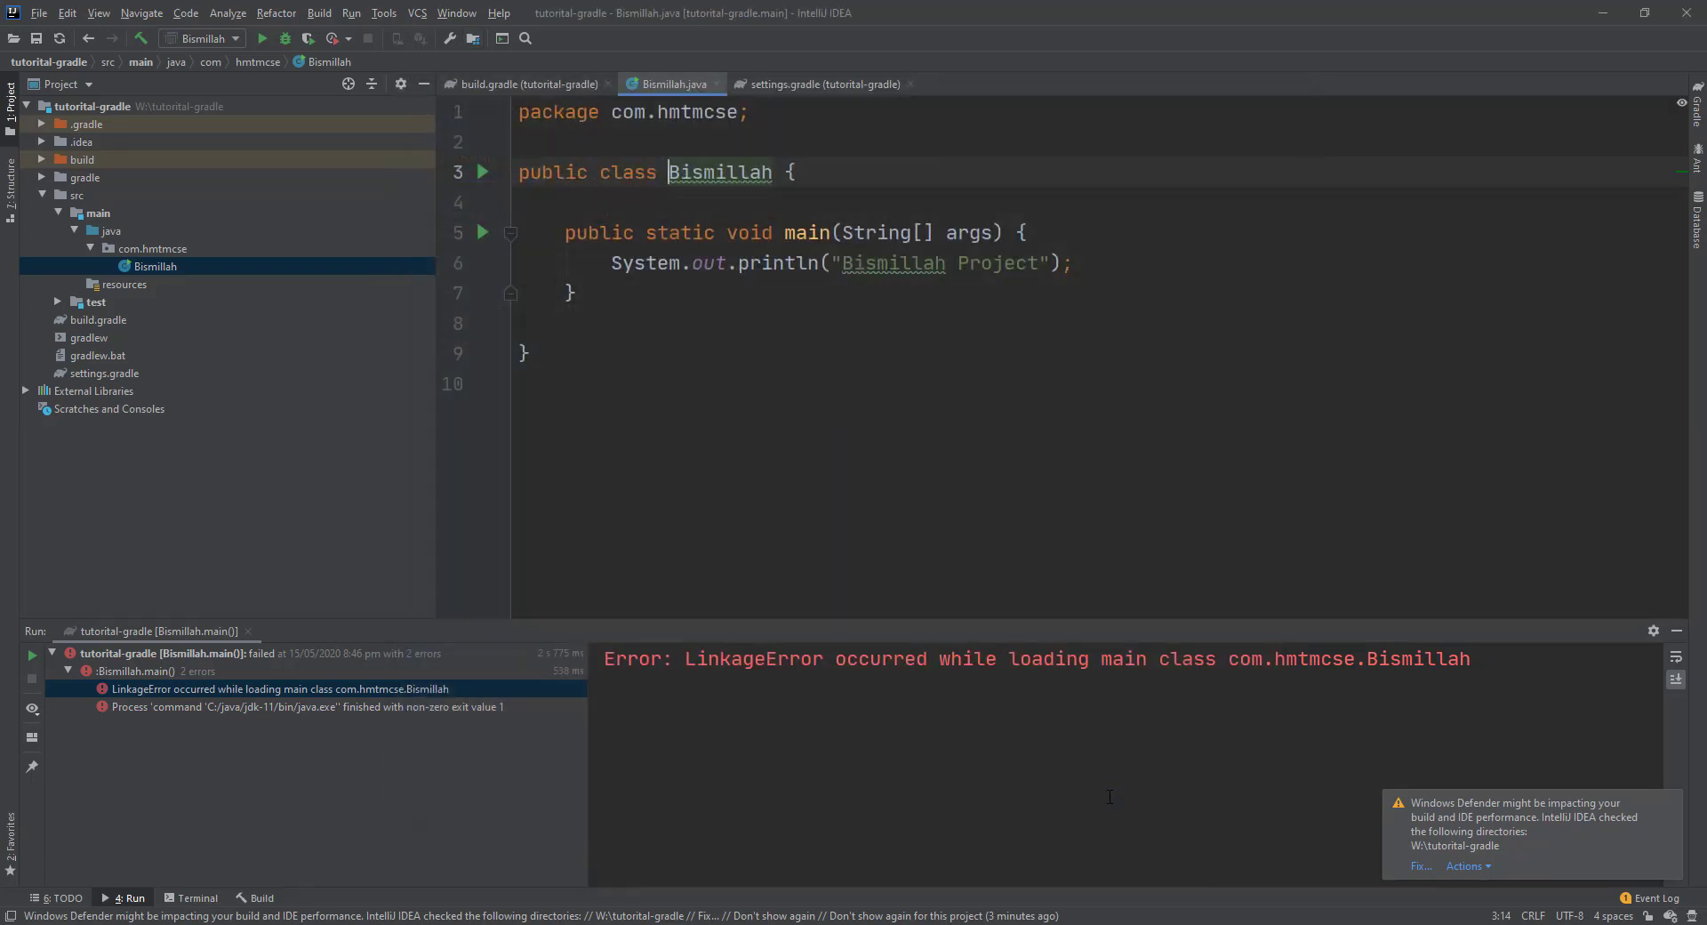
{"action": "left_click", "coordinate": [851, 509]}
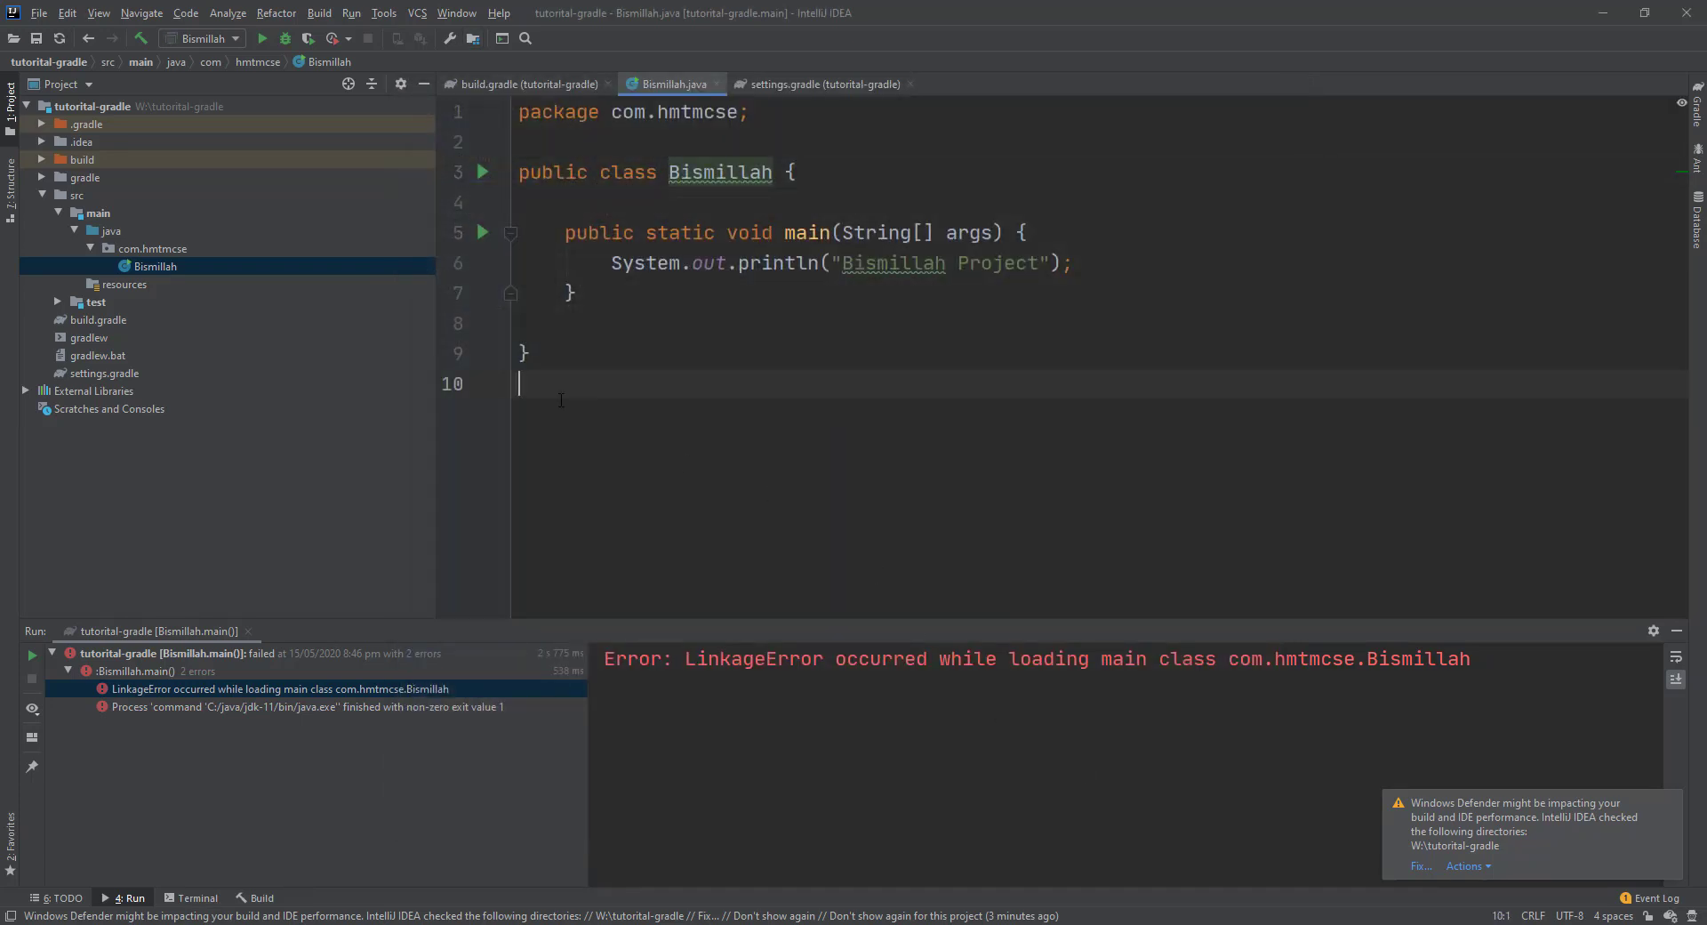
Rerun the program, check the exit error, and apply the automatic Windows Defender fix.
{"action": "left_click", "coordinate": [263, 39]}
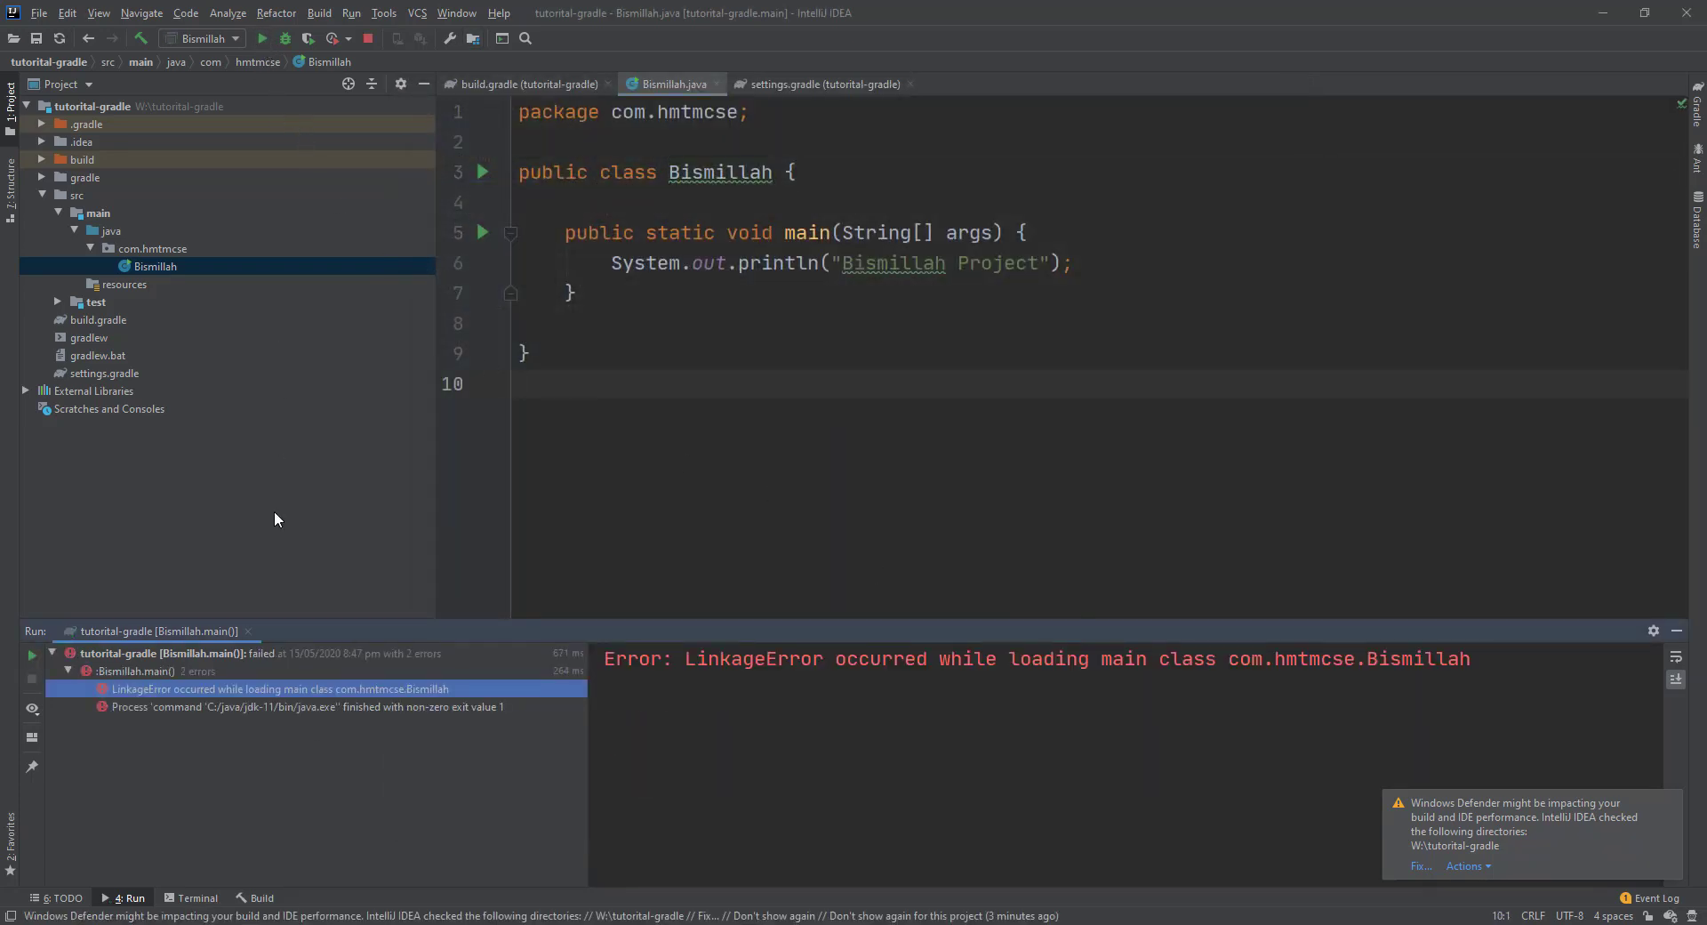
{"action": "left_click", "coordinate": [265, 707]}
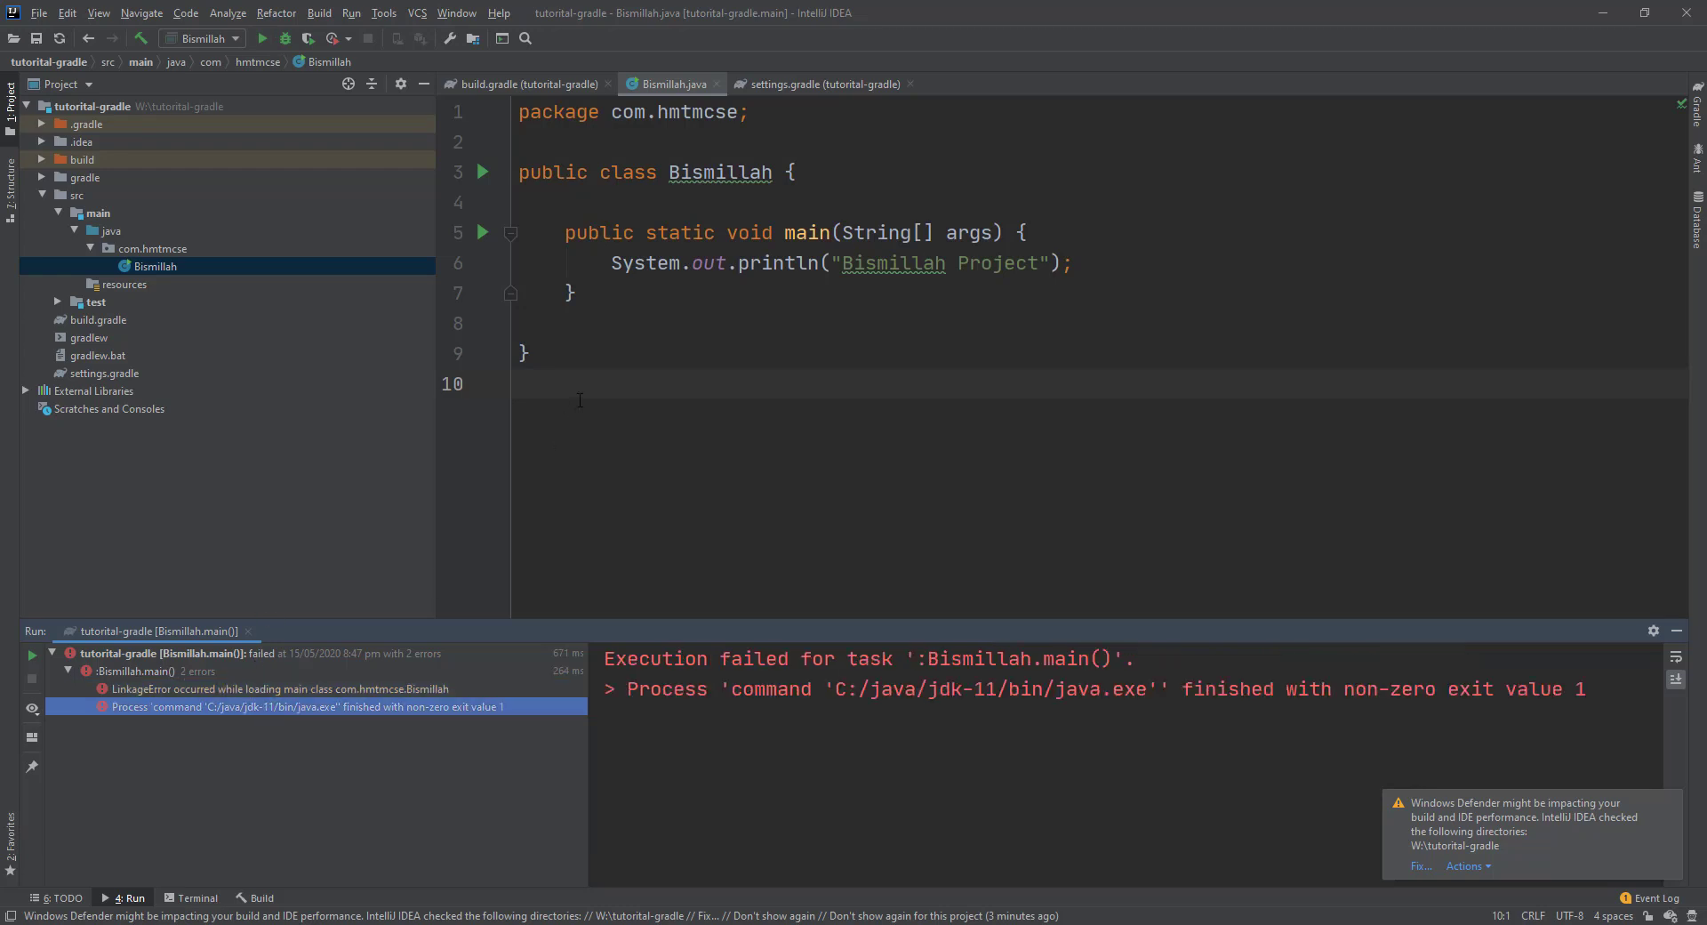
{"action": "left_click", "coordinate": [1421, 866]}
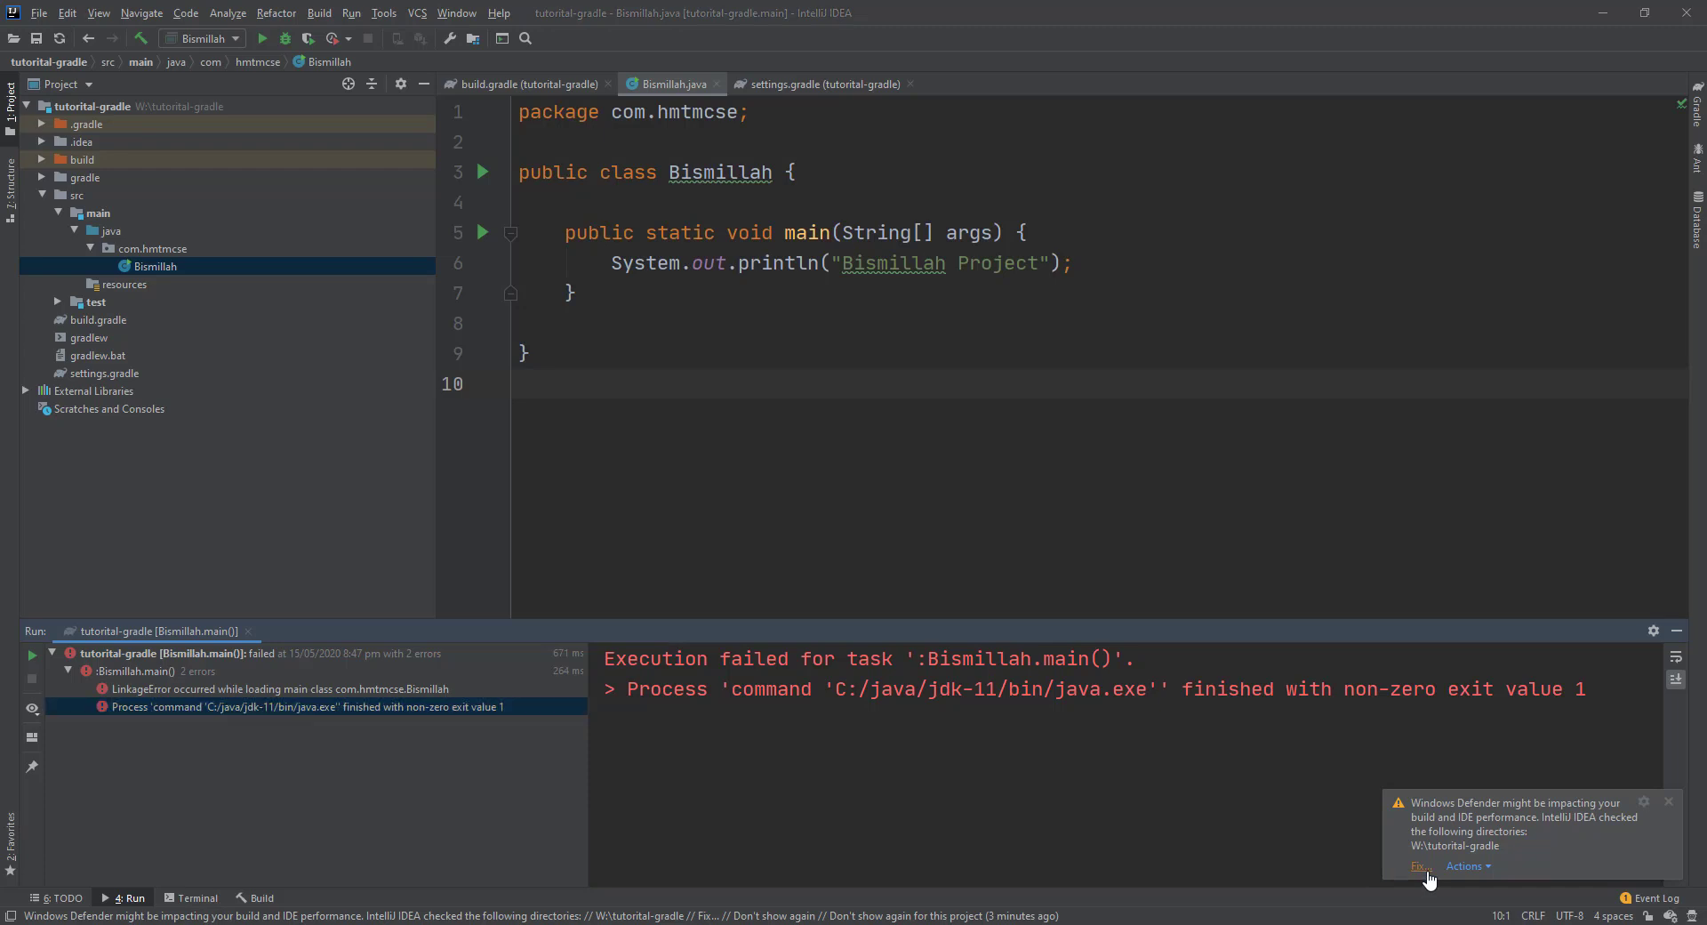
{"action": "left_click", "coordinate": [770, 506]}
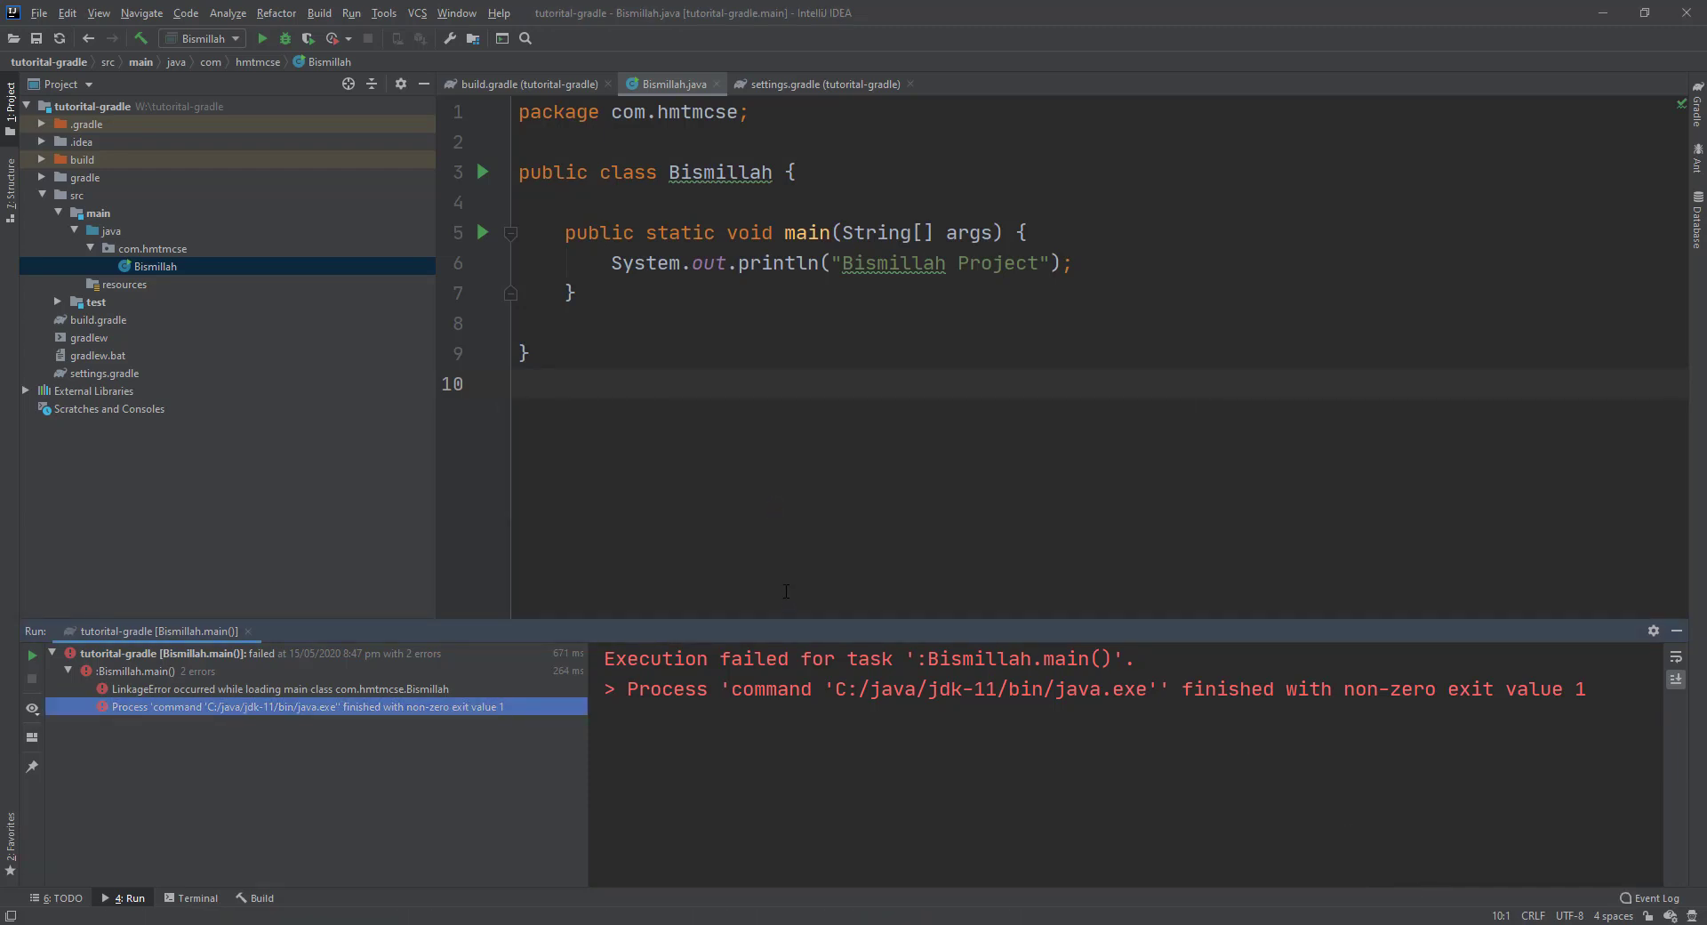
{"action": "left_click", "coordinate": [713, 473]}
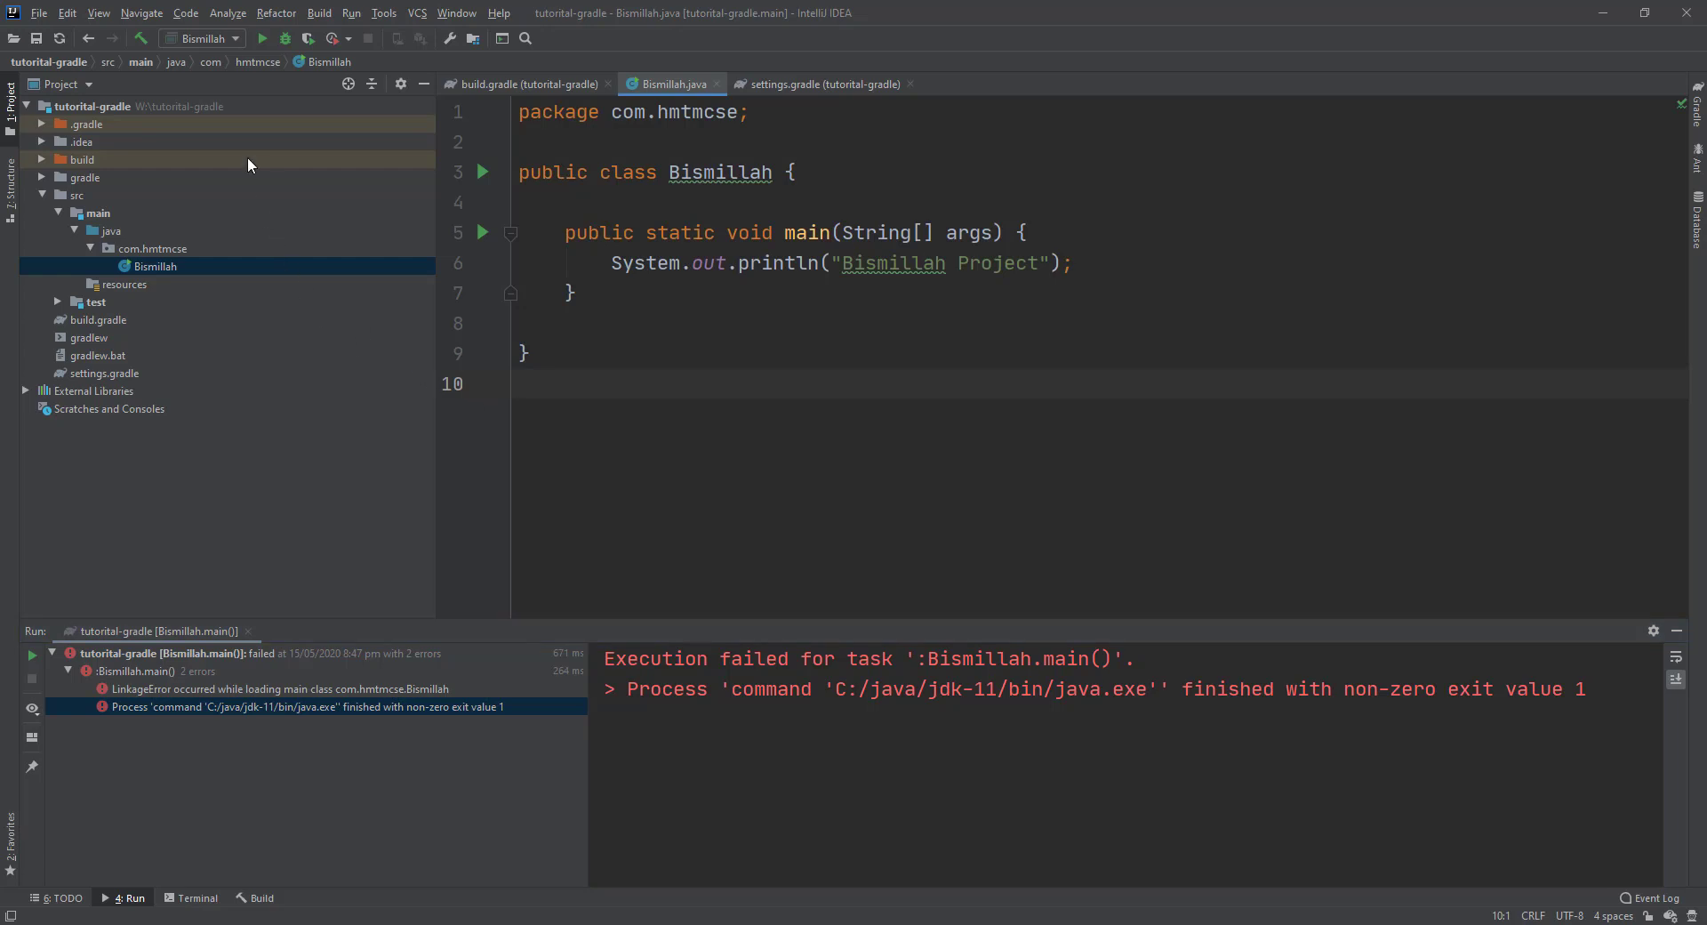
Reload all files from disk and rerun Bismillah.main() from the gutter; it still fails with LinkageError.
{"action": "left_click", "coordinate": [58, 39]}
{"action": "double_click", "coordinate": [152, 265]}
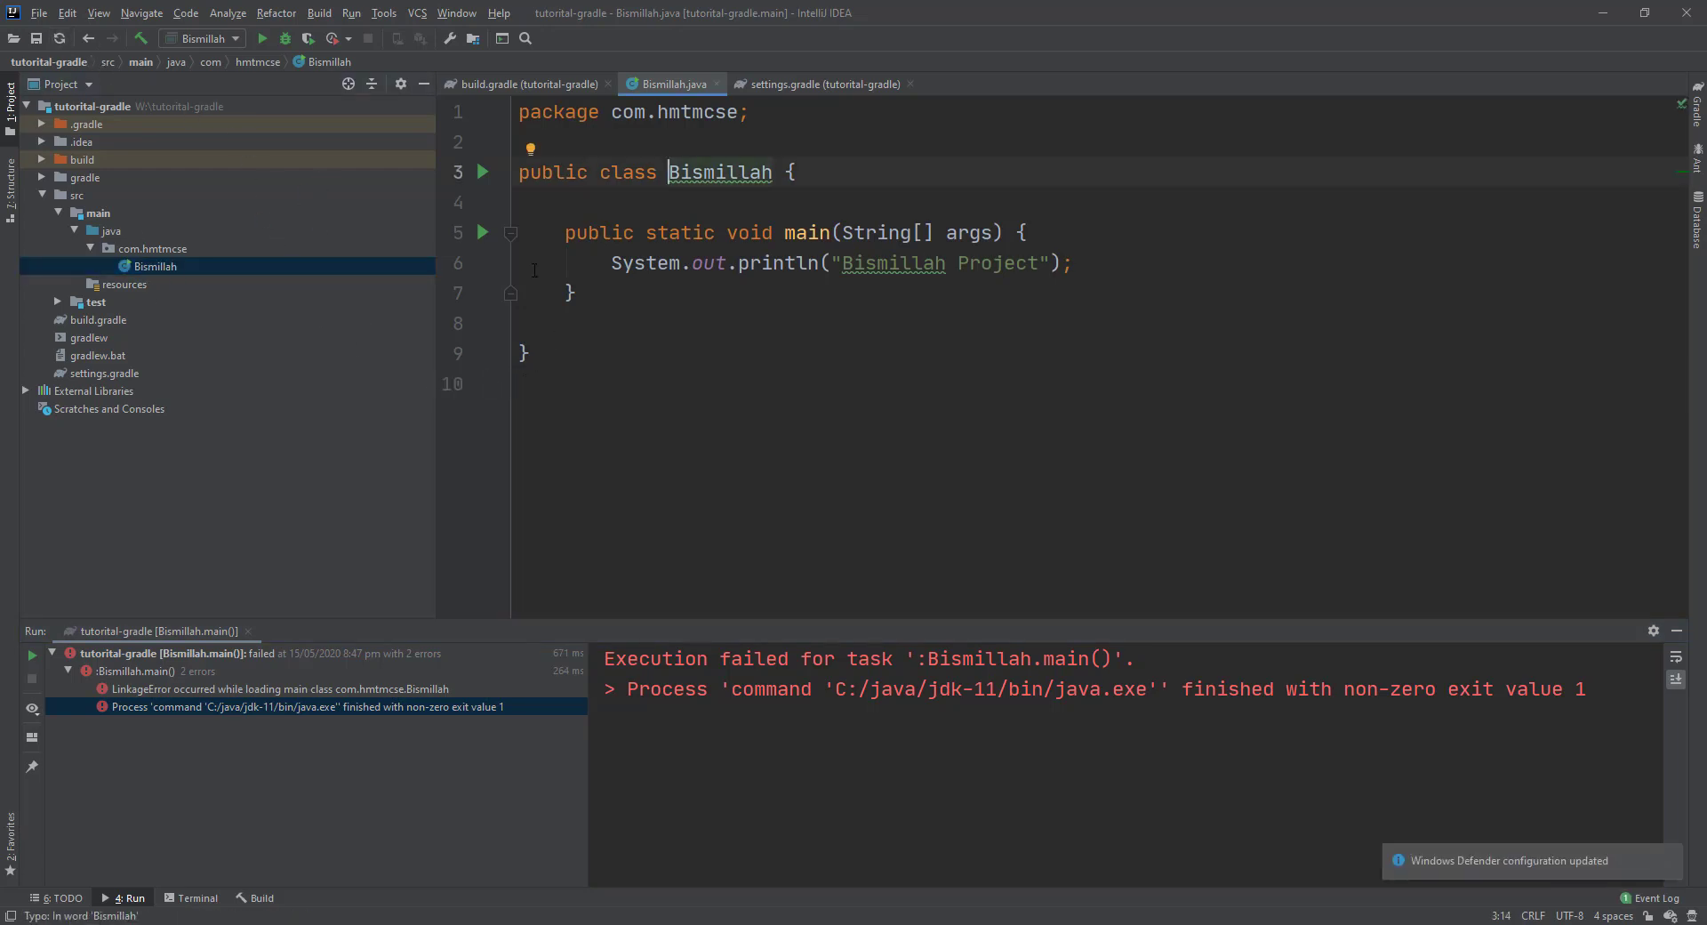
{"action": "left_click", "coordinate": [482, 233]}
{"action": "left_click", "coordinate": [500, 247]}
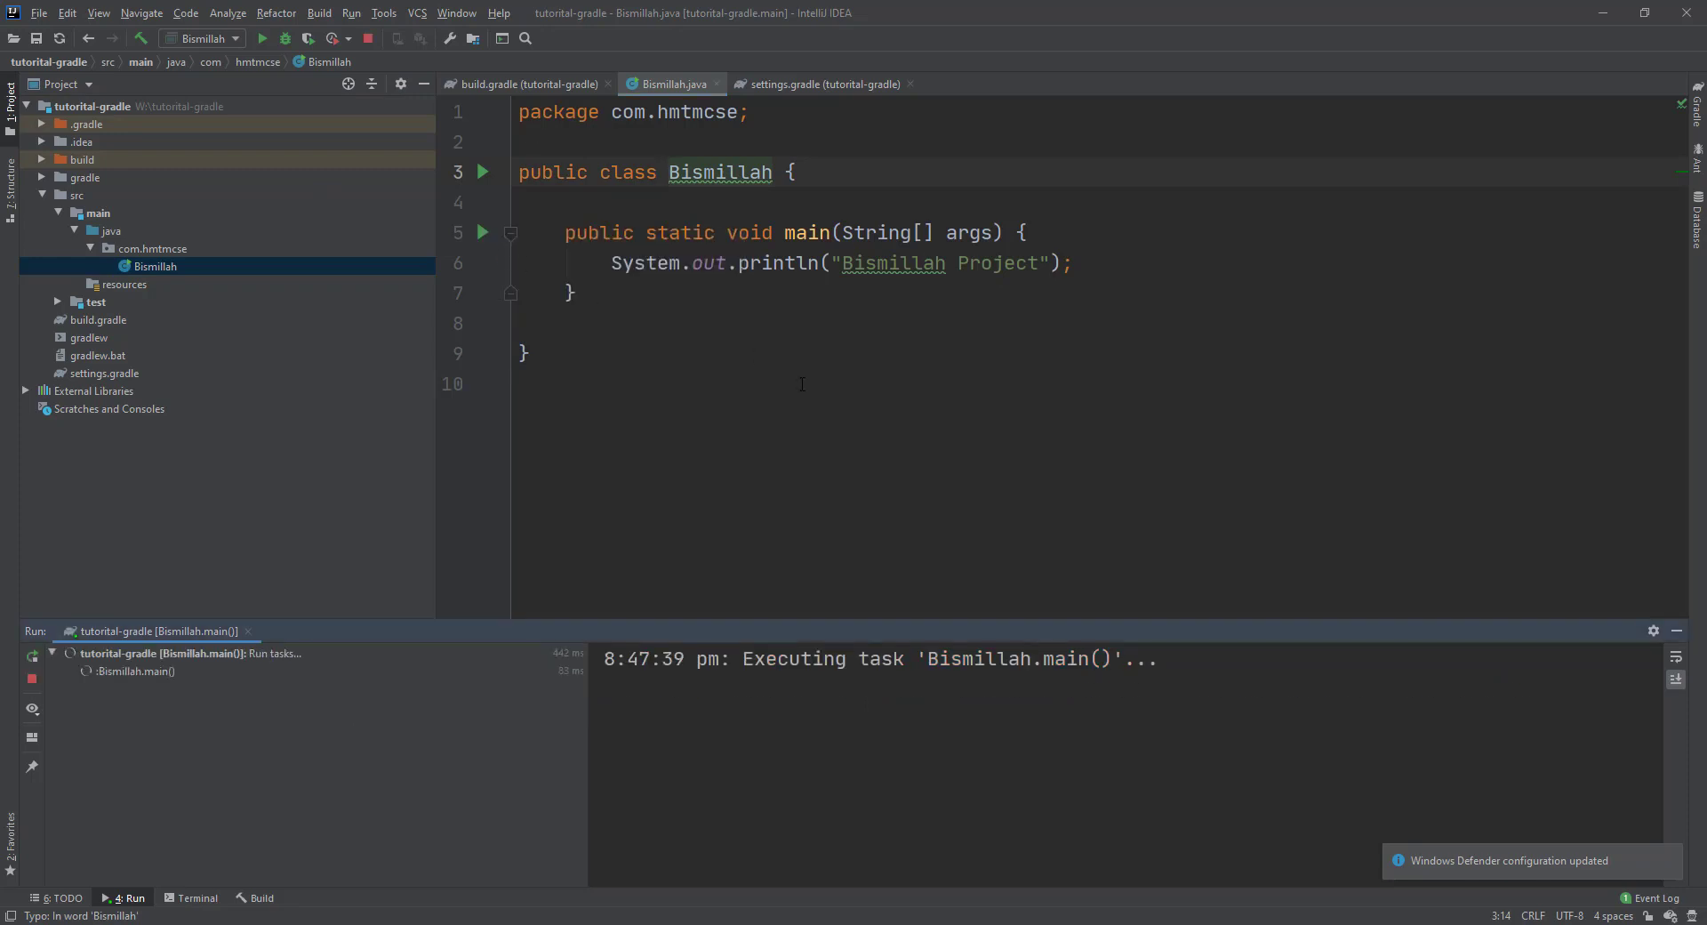
{"action": "left_click", "coordinate": [391, 707]}
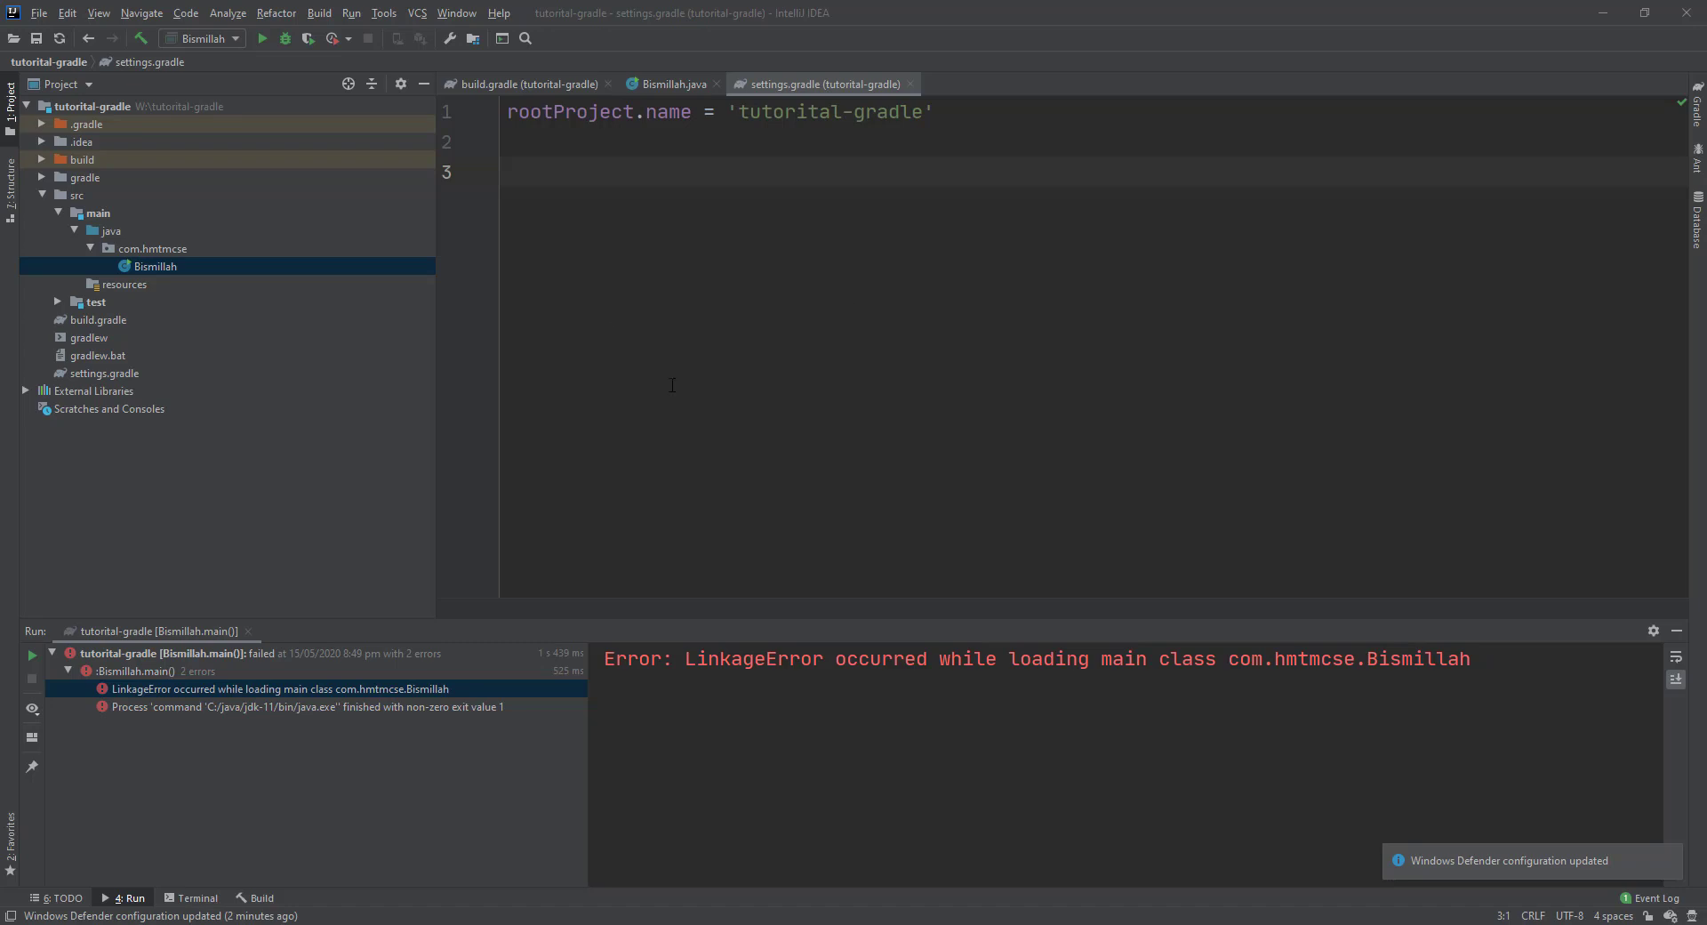
In Settings > Build Tools > Gradle, change Gradle JVM from 13 to Java 11 and save.
{"action": "left_click", "coordinate": [451, 38]}
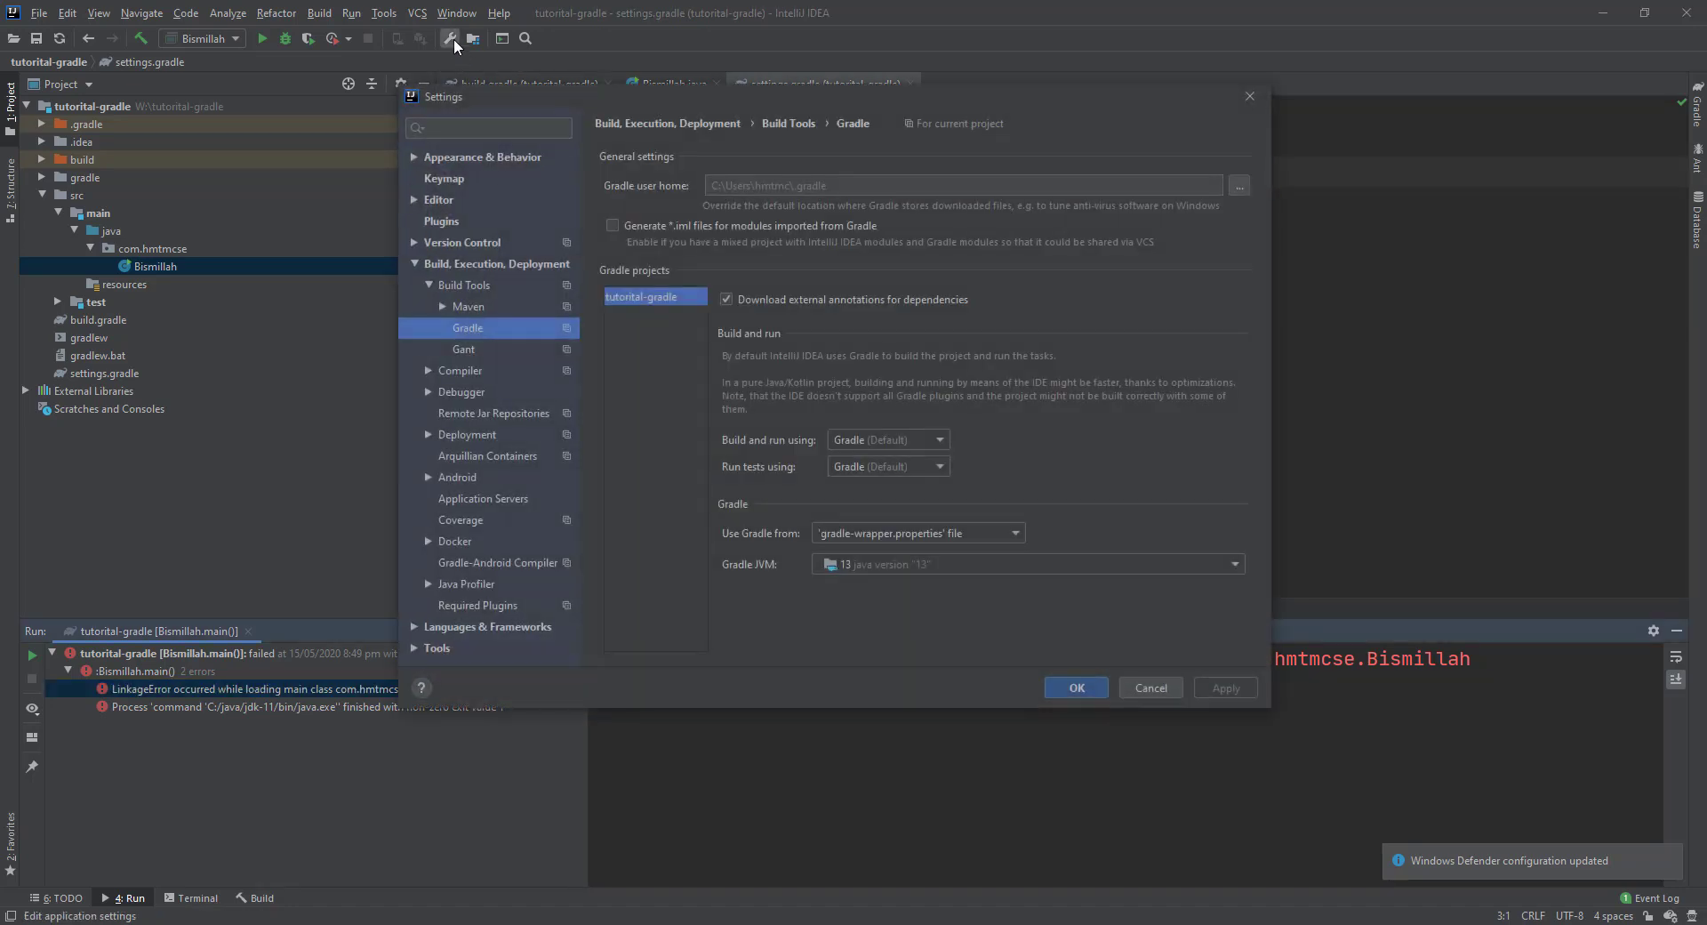
{"action": "left_click", "coordinate": [479, 135]}
{"action": "type", "text": "gra"}
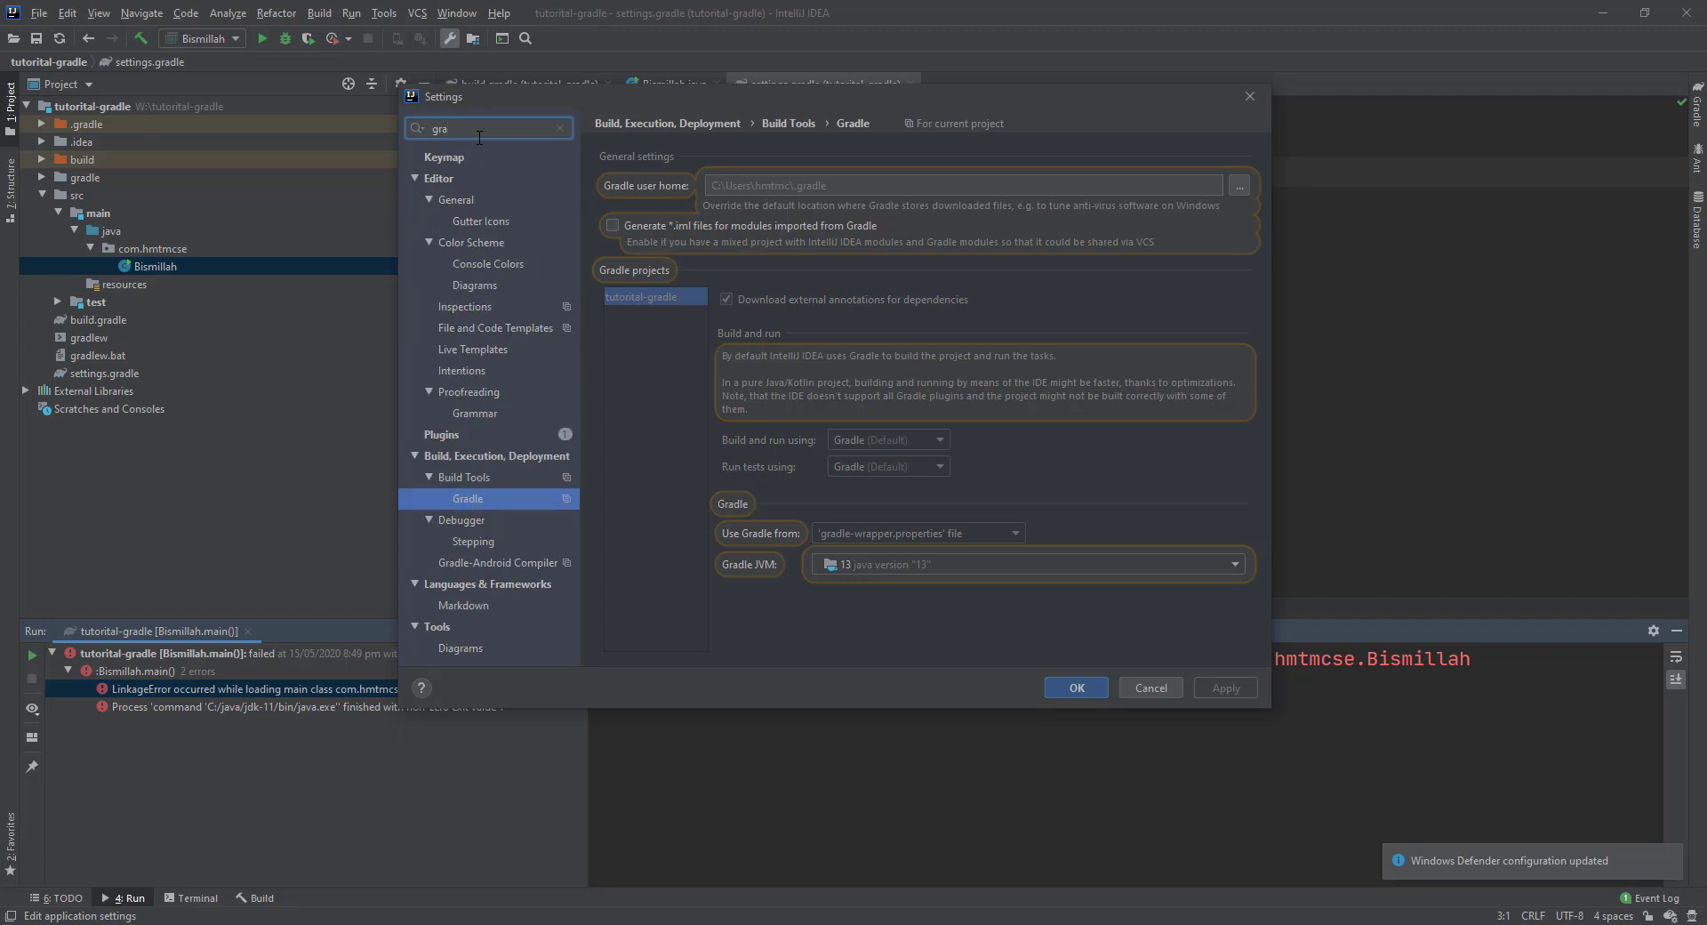
{"action": "left_click", "coordinate": [469, 491]}
{"action": "left_click", "coordinate": [901, 562]}
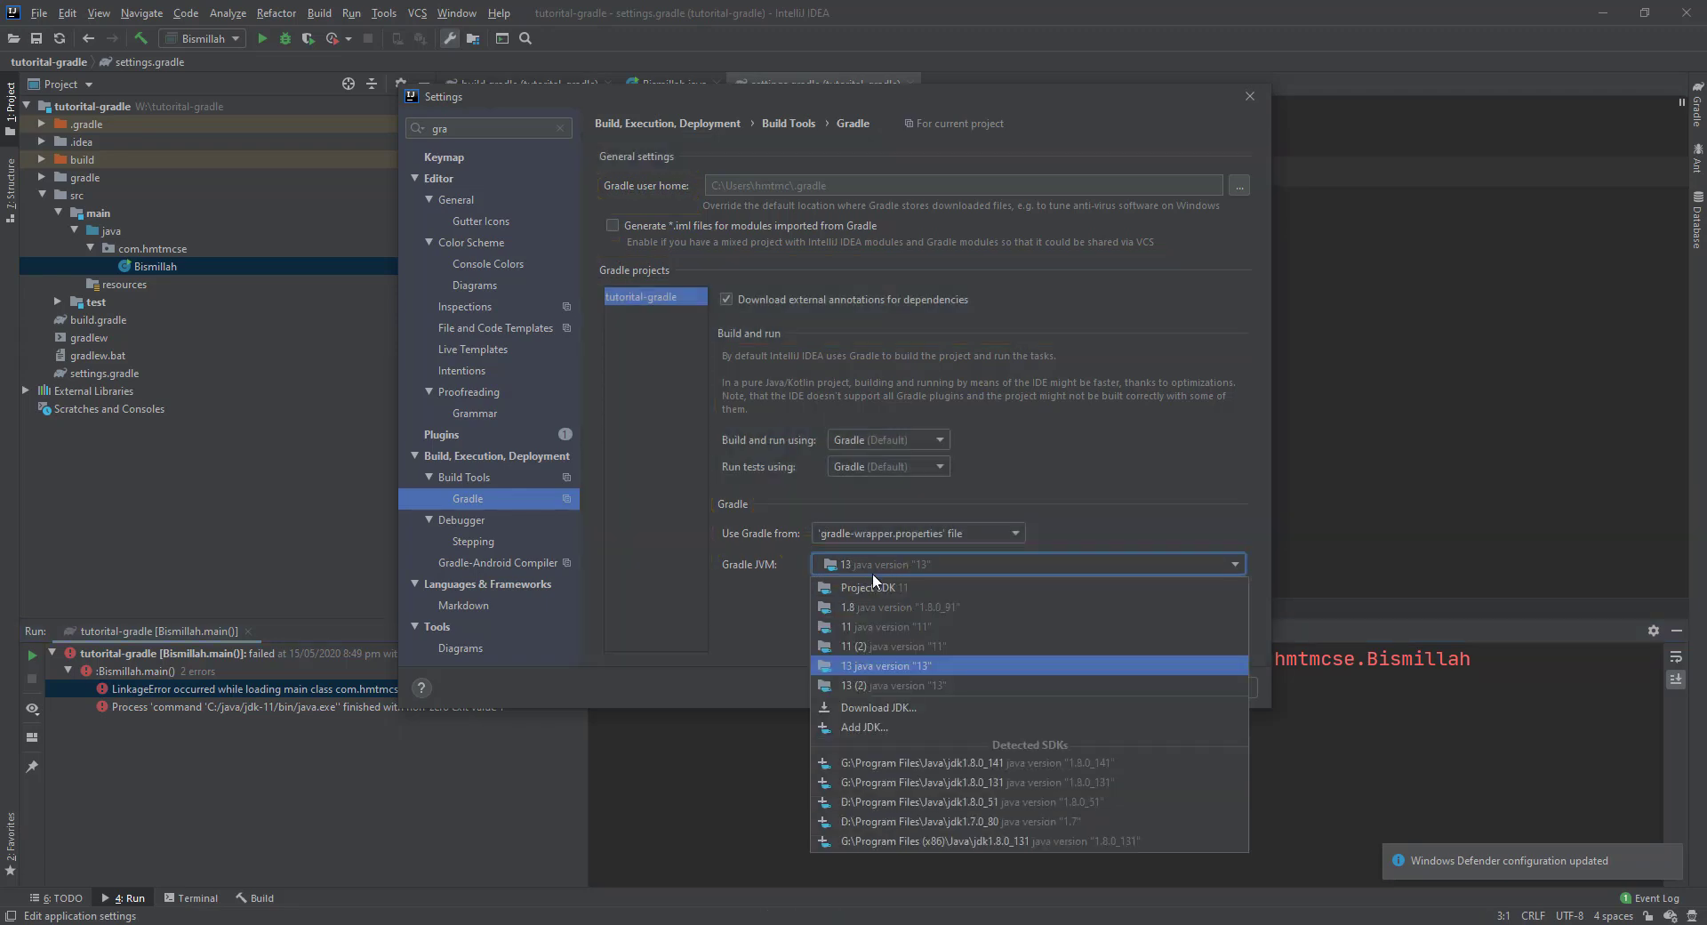
{"action": "left_click", "coordinate": [878, 634]}
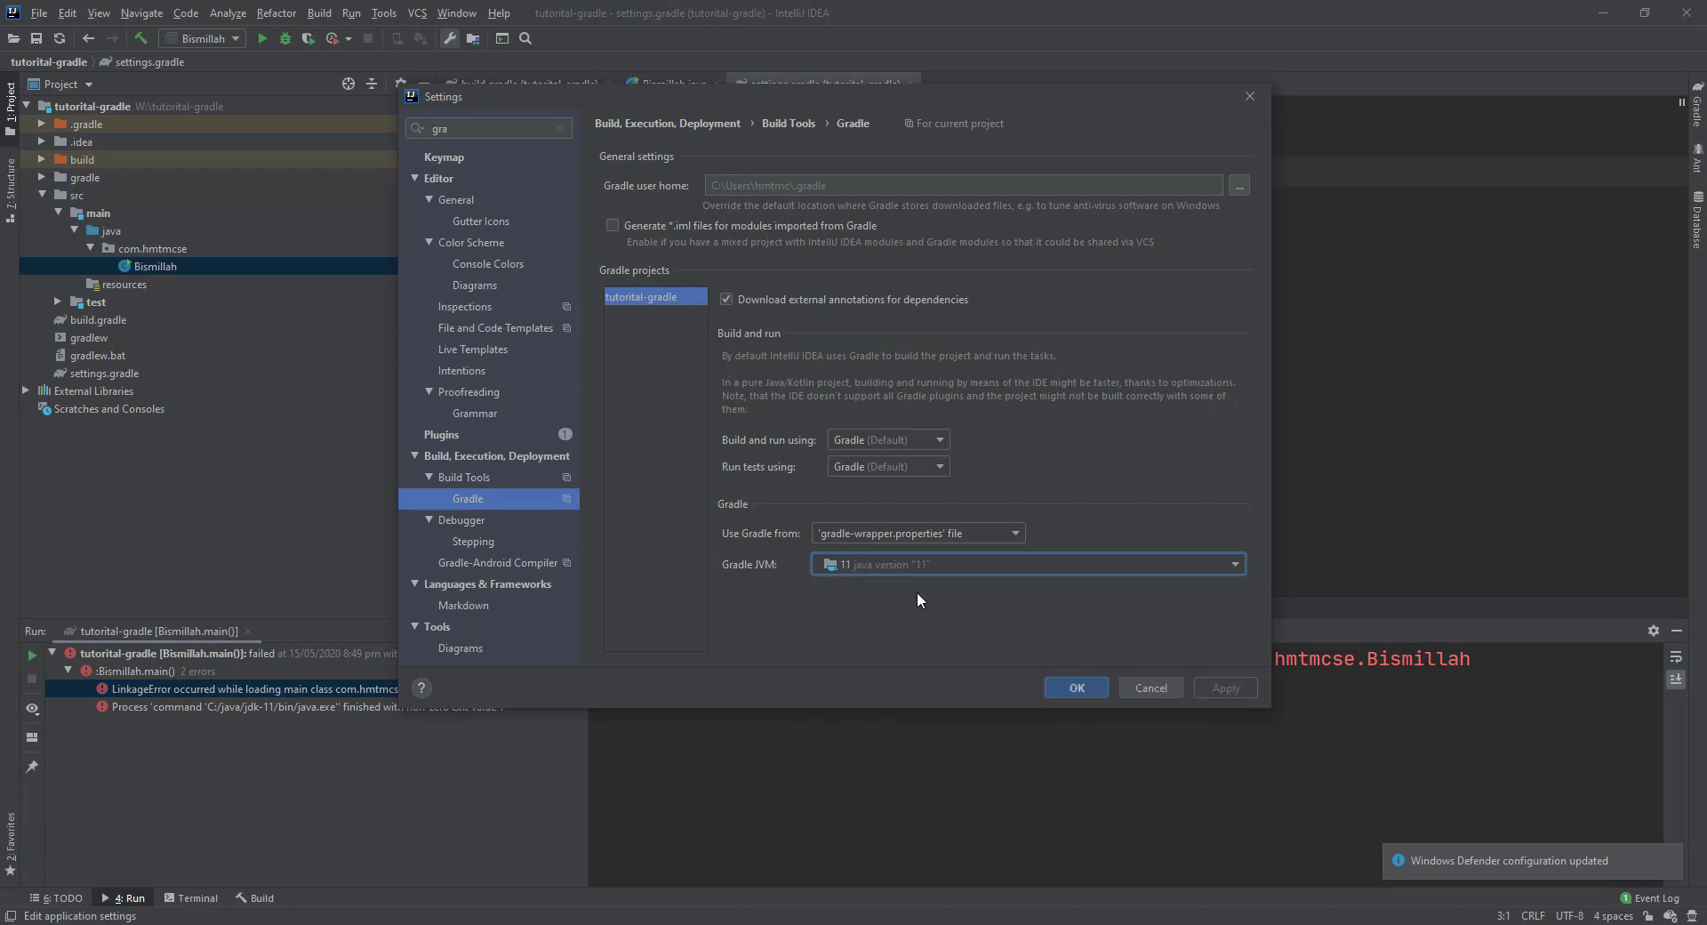
{"action": "left_click", "coordinate": [1076, 687]}
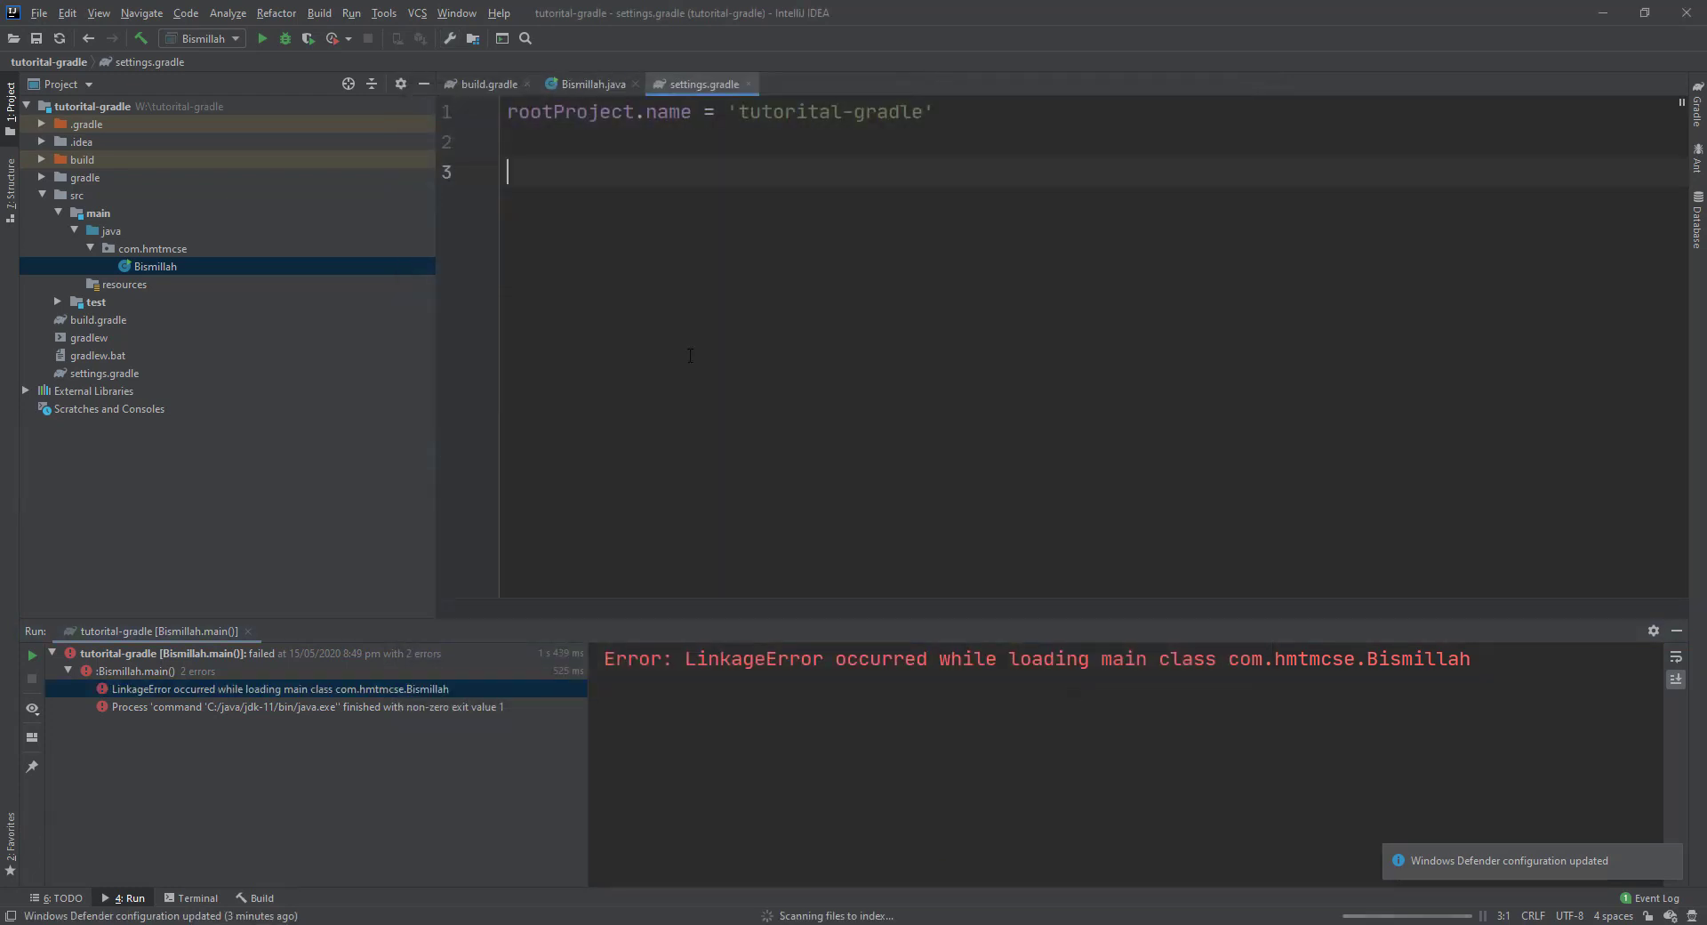
Run Bismillah.main() from the line-5 gutter icon in Bismillah.java.
{"action": "left_click", "coordinate": [653, 88]}
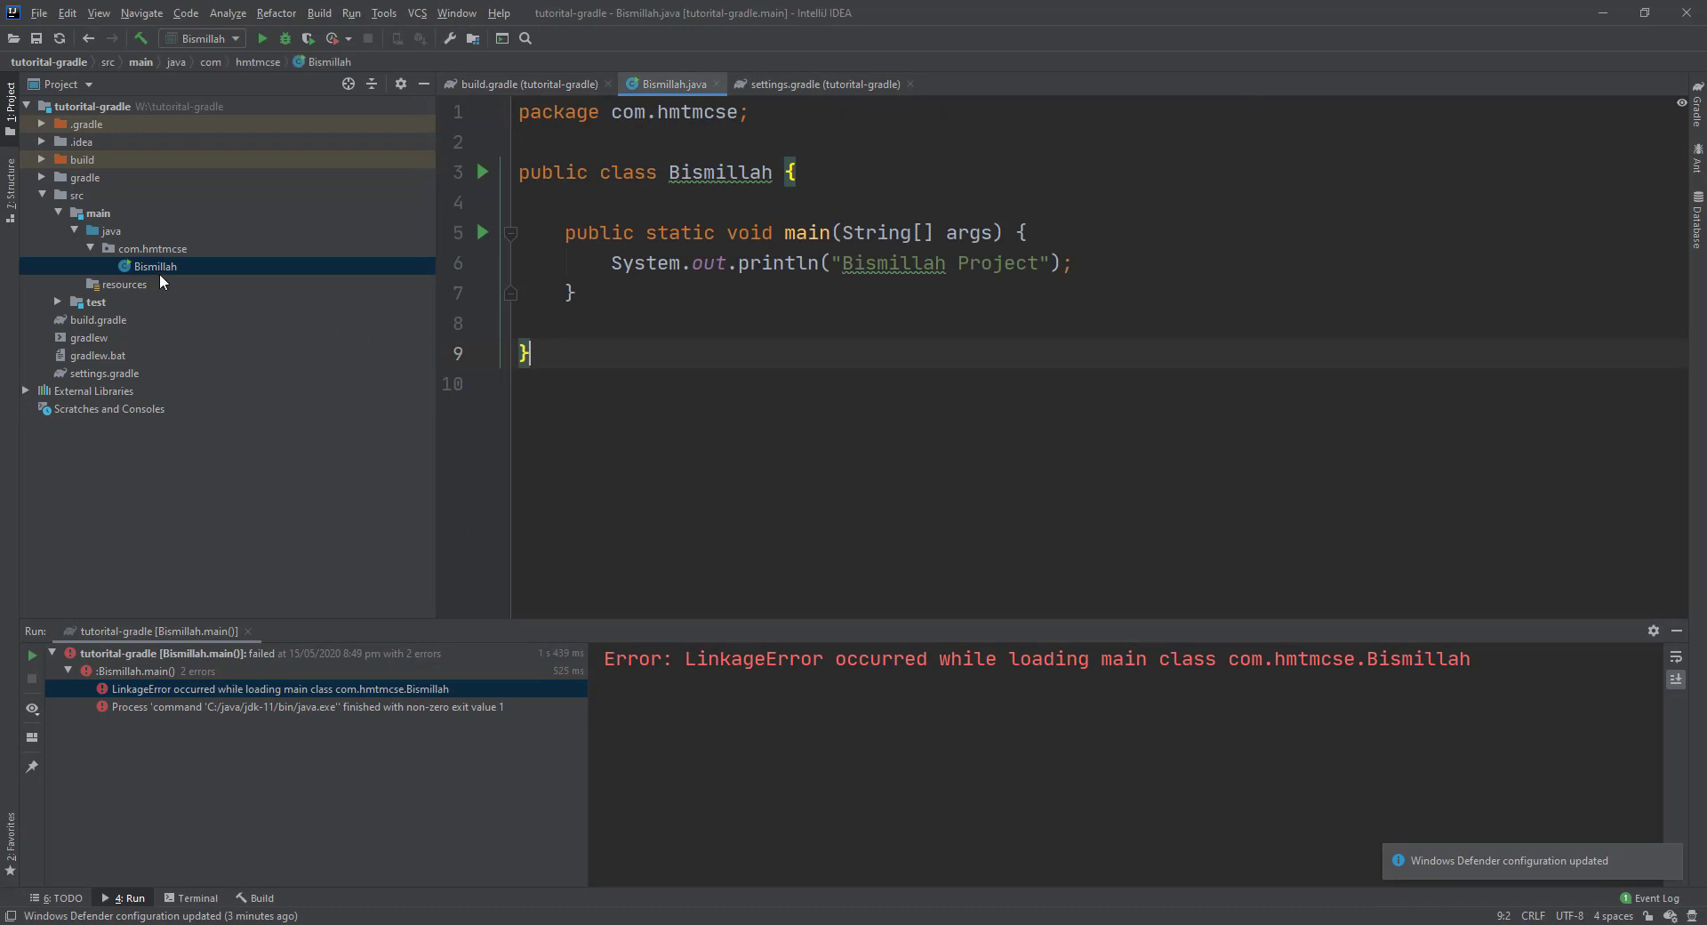
{"action": "left_click", "coordinate": [482, 231]}
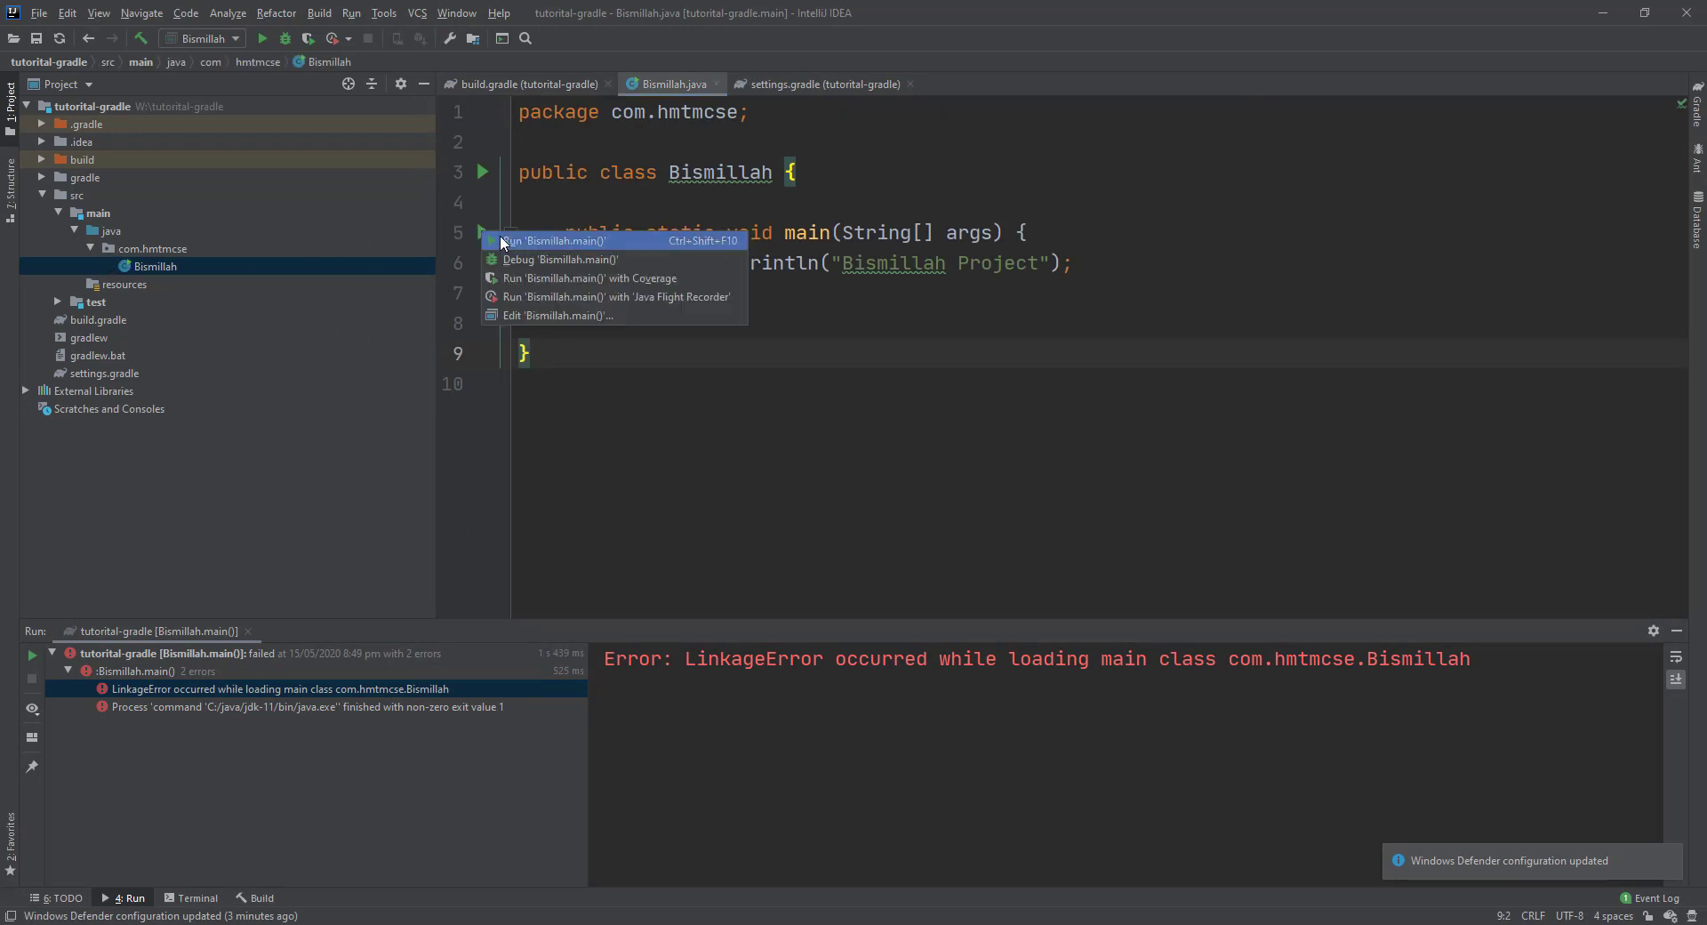
{"action": "left_click", "coordinate": [551, 240]}
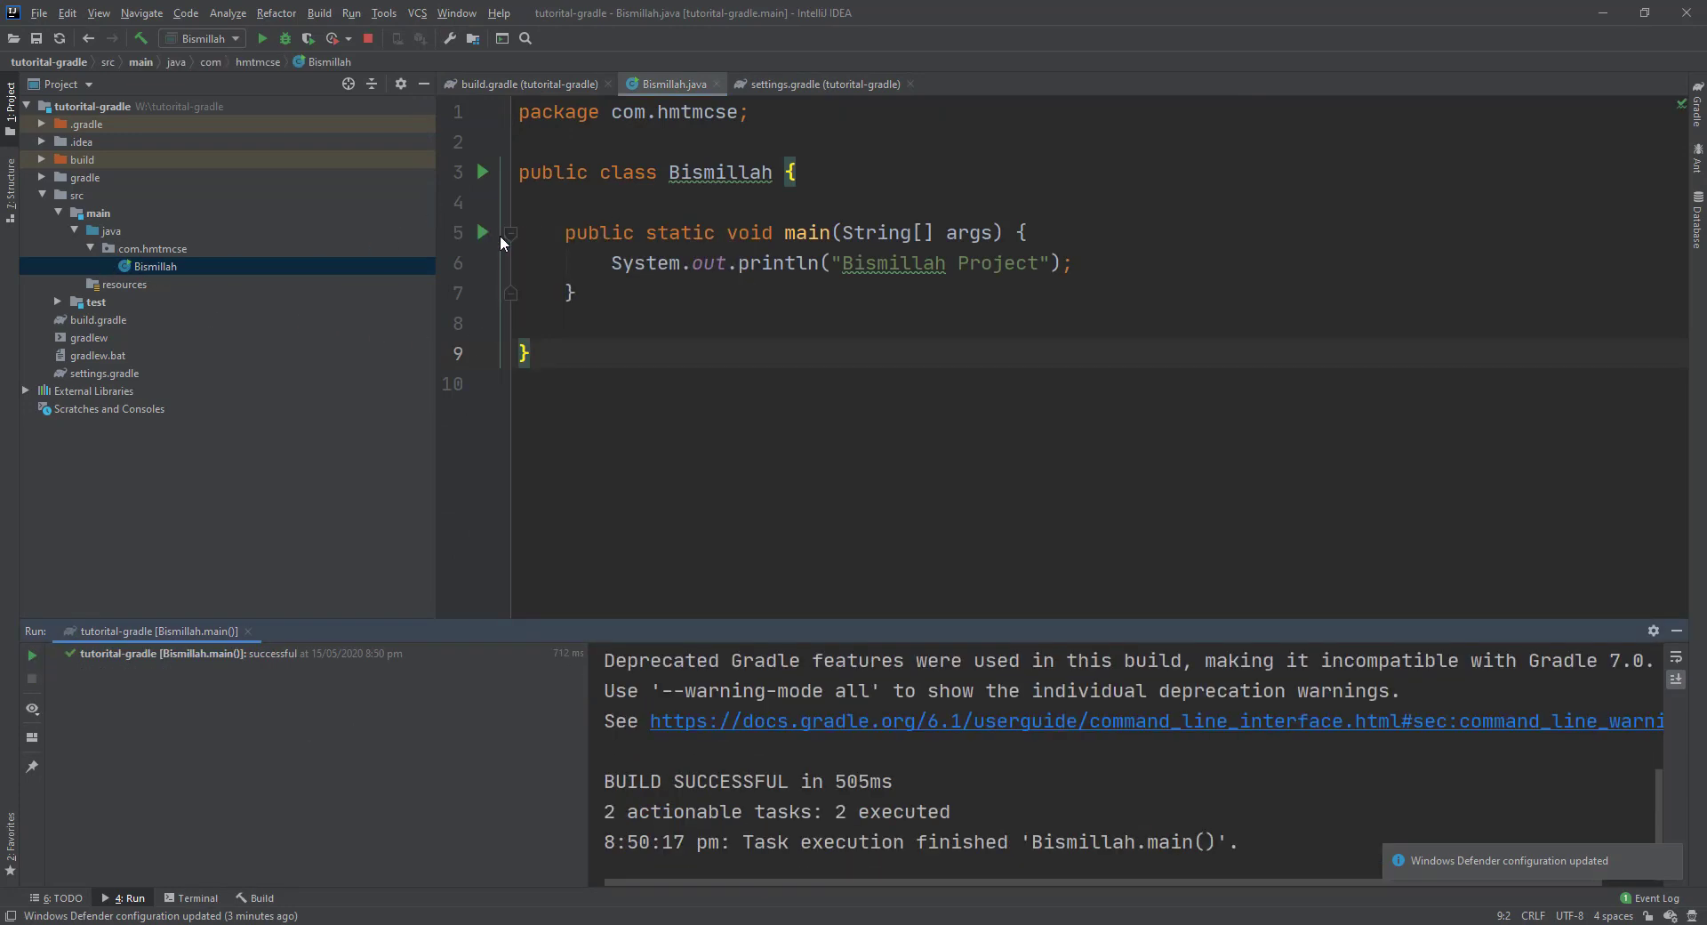
Enlarge the Run panel, select the 'Bismillah Project' output, then minimise IntelliJ IDEA.
{"action": "left_click_drag", "start_coordinate": [742, 620], "coordinate": [747, 454]}
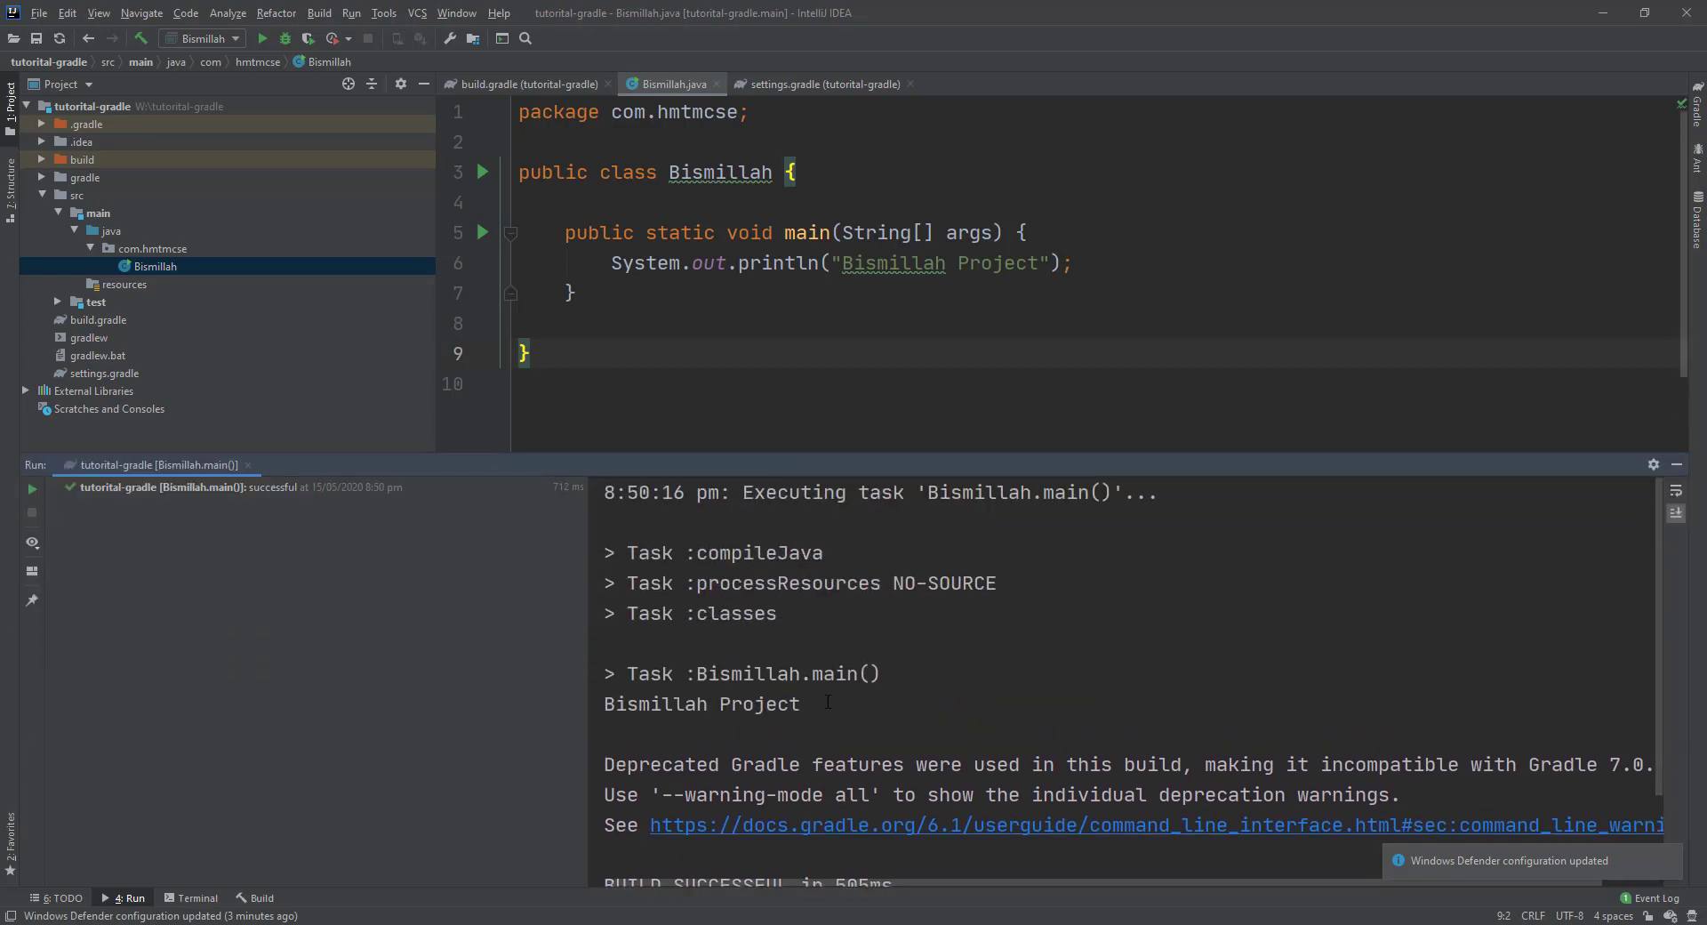
{"action": "left_click_drag", "start_coordinate": [828, 701], "coordinate": [521, 676]}
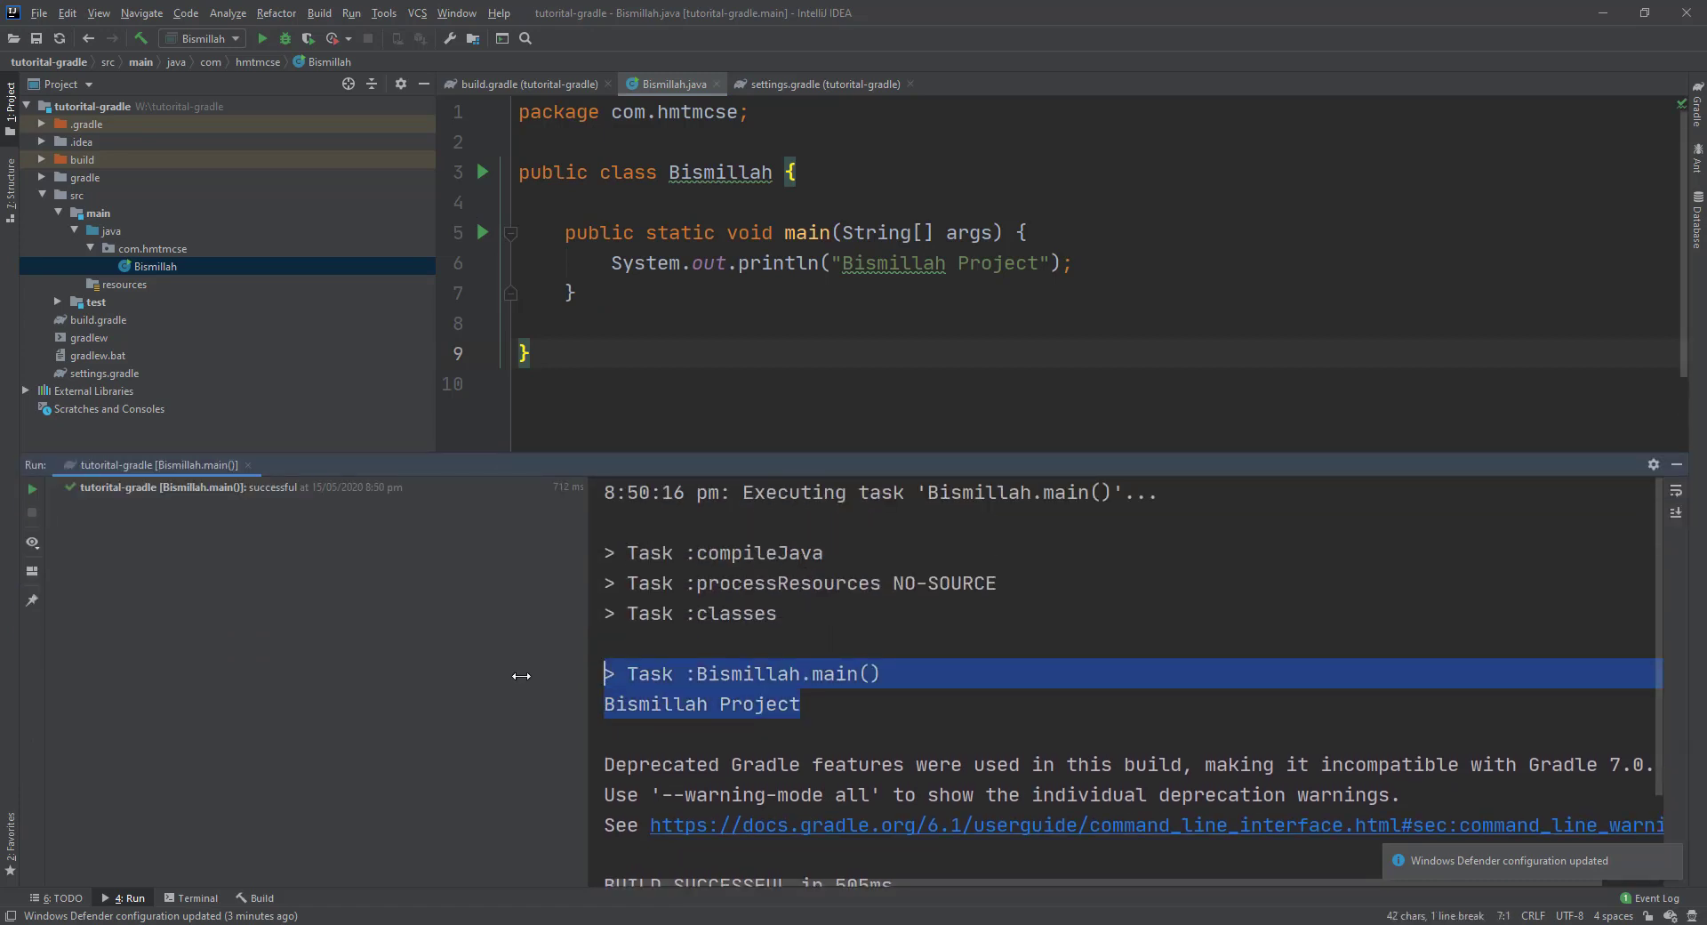
{"action": "left_click", "coordinate": [746, 375]}
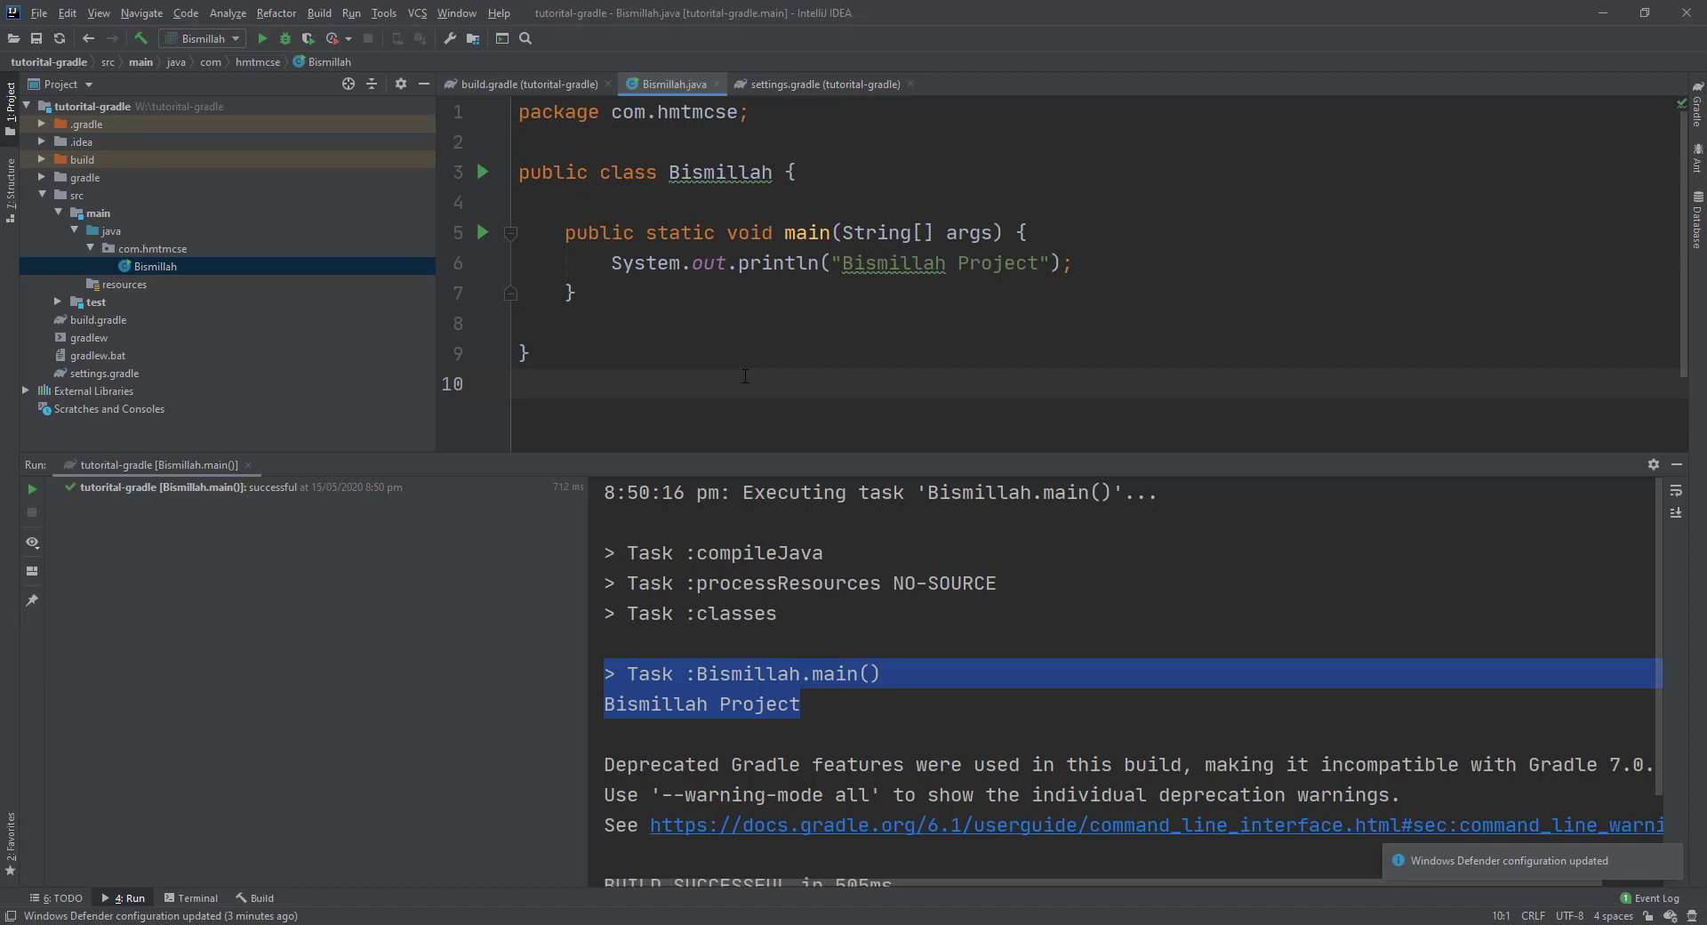
{"action": "left_click", "coordinate": [1604, 13]}
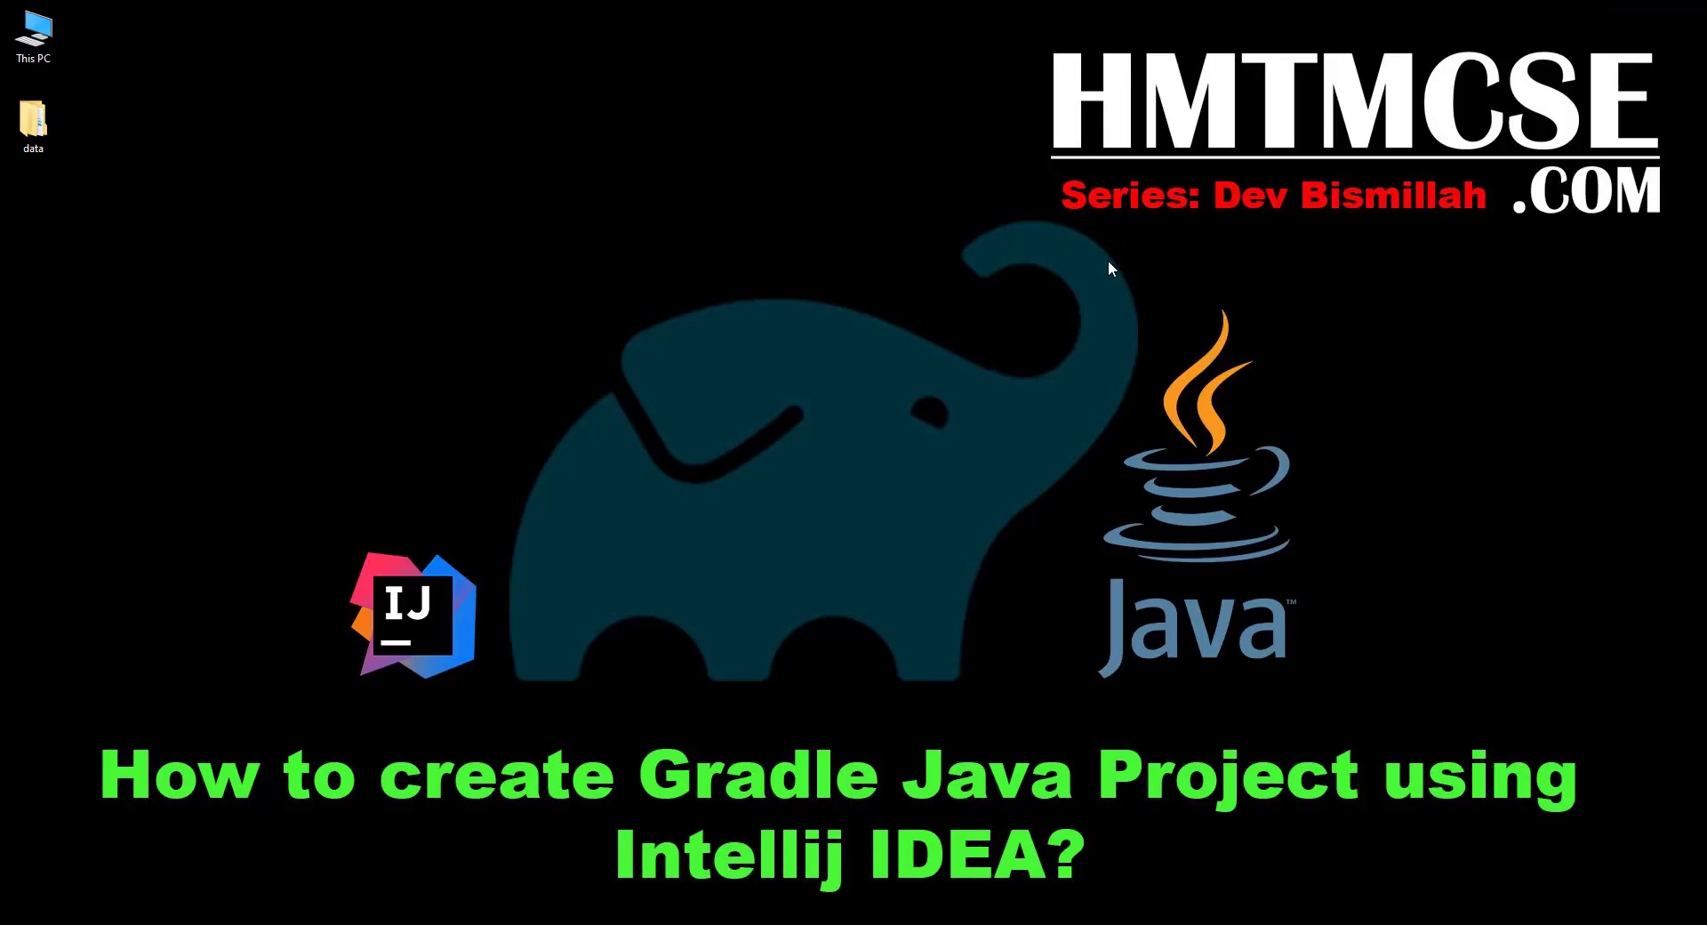